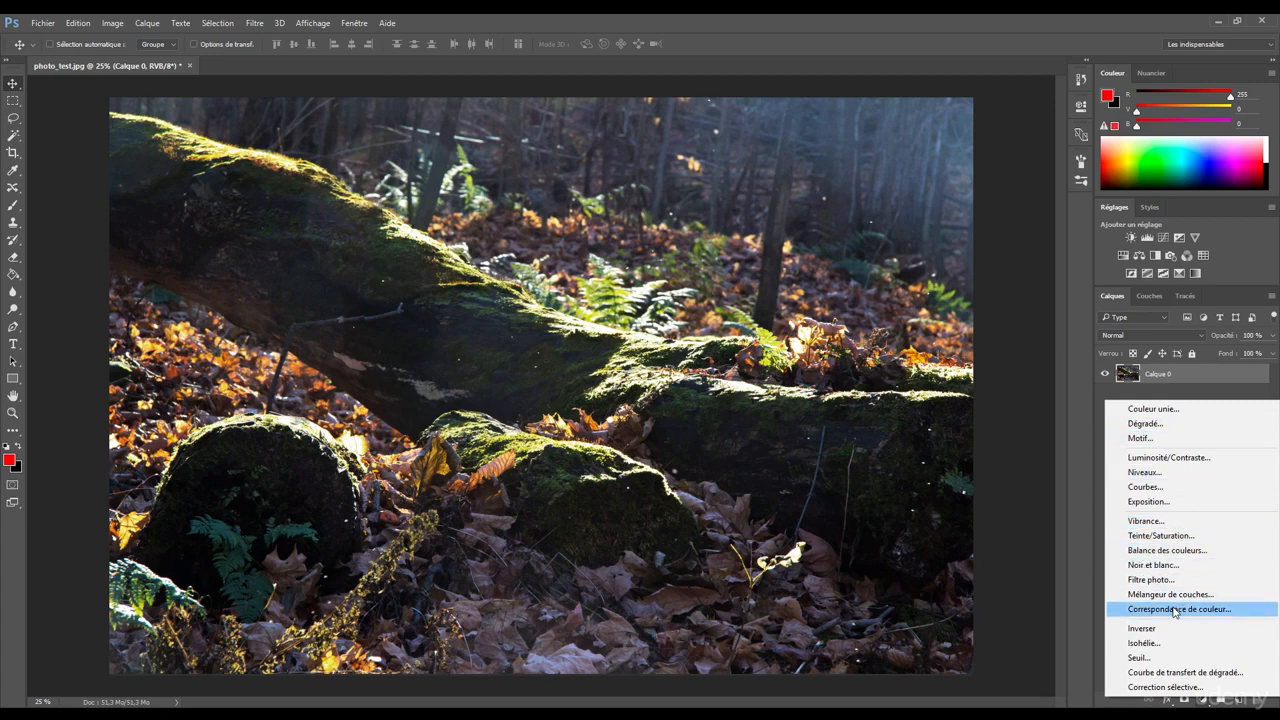
Step: Compare the available adjustment layer types for the photo with the direct image adjustment commands
click(1034, 522)
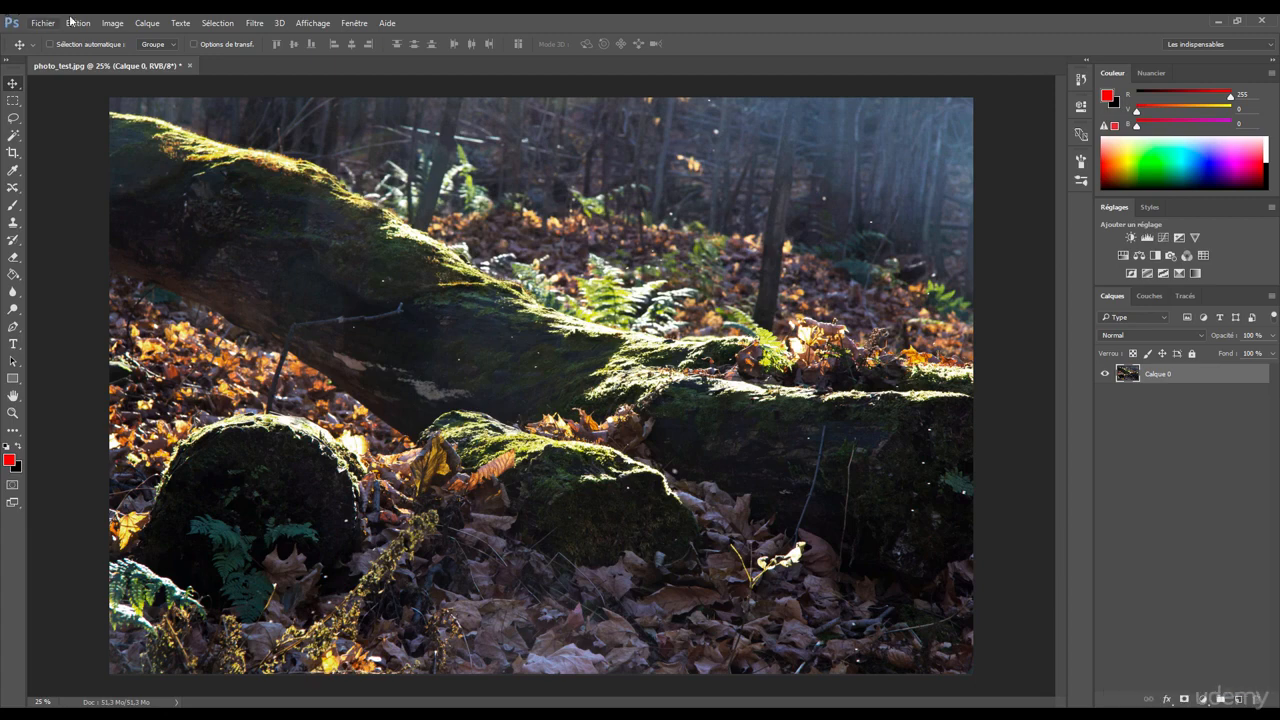
click(104, 29)
mouse_move(114, 58)
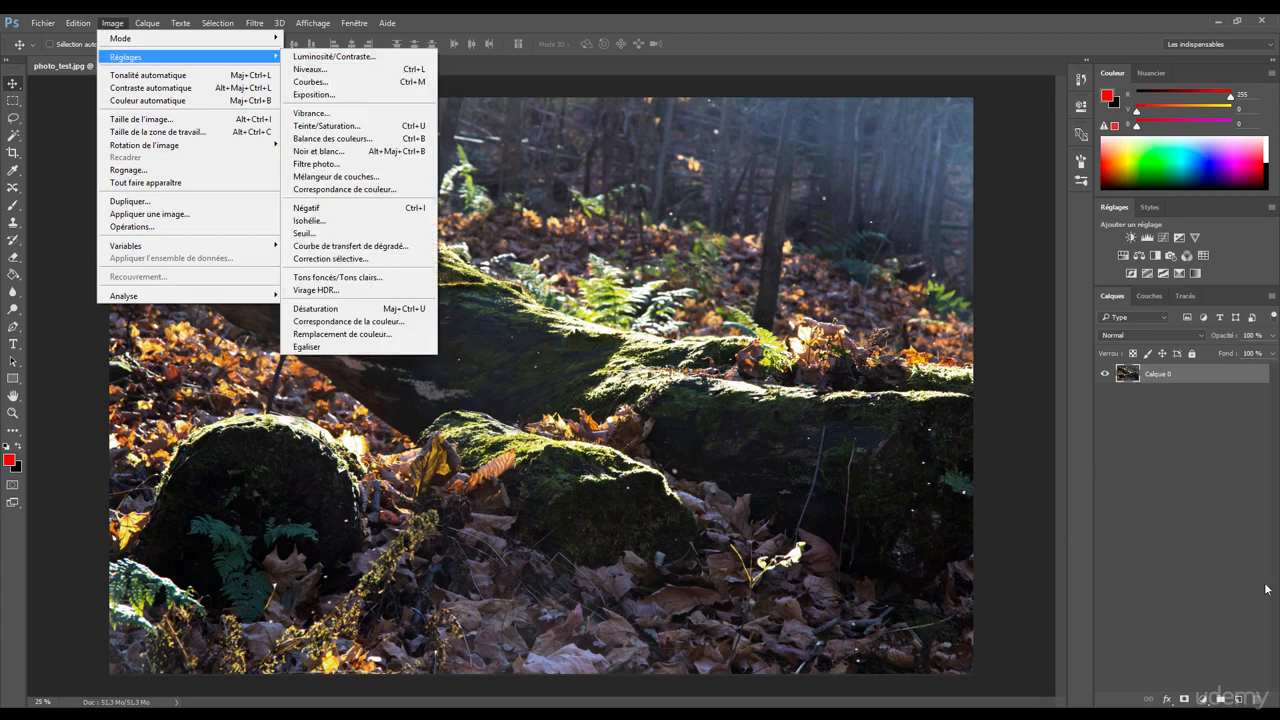
click(1203, 699)
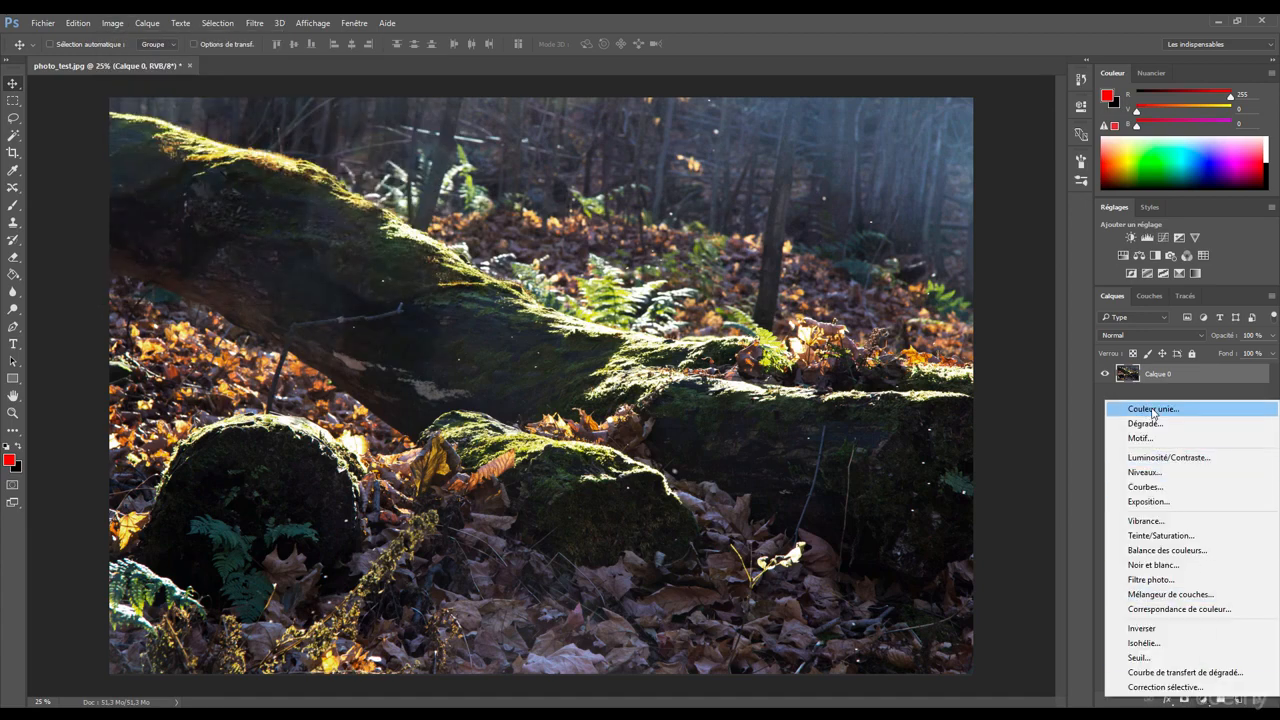
click(106, 24)
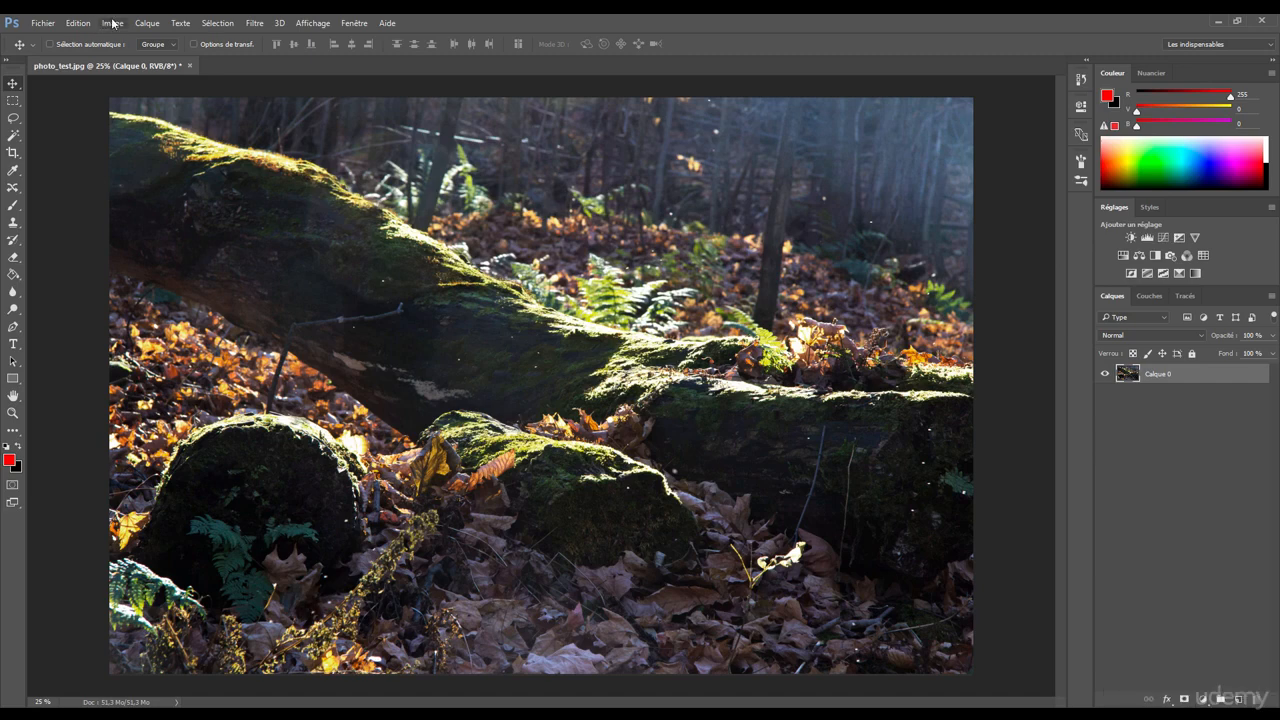
click(110, 23)
mouse_move(135, 57)
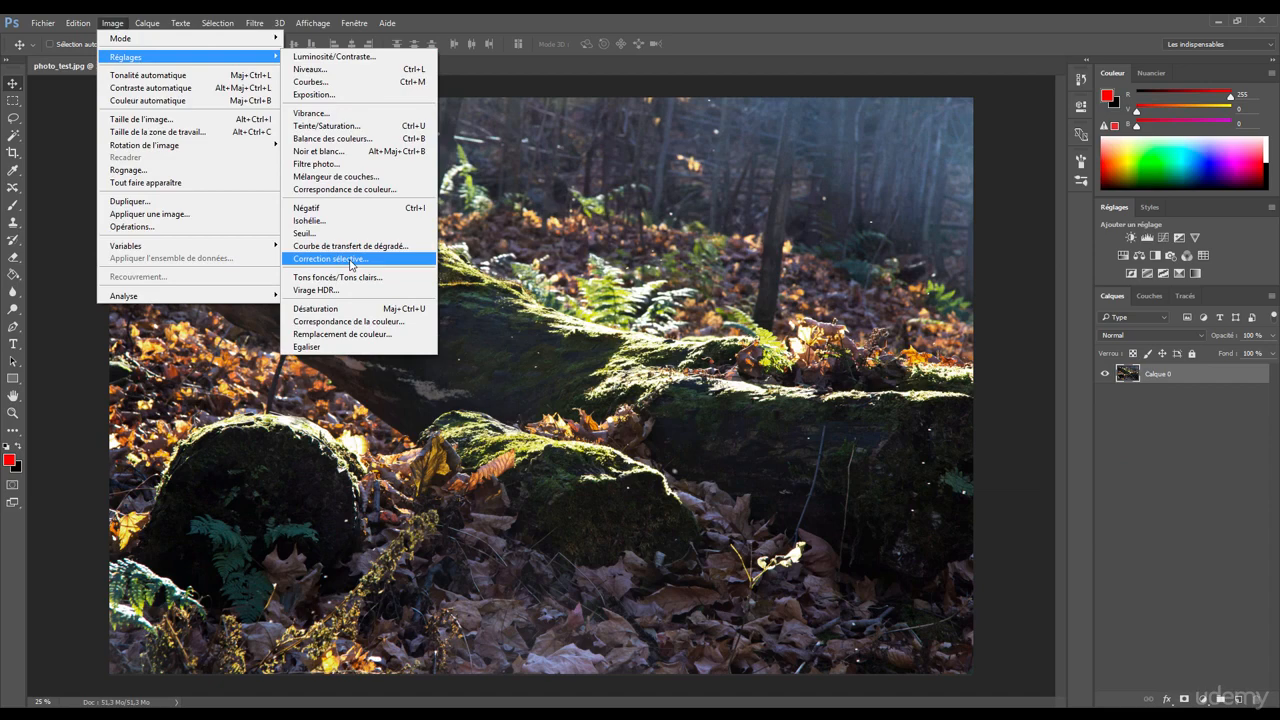
click(1094, 606)
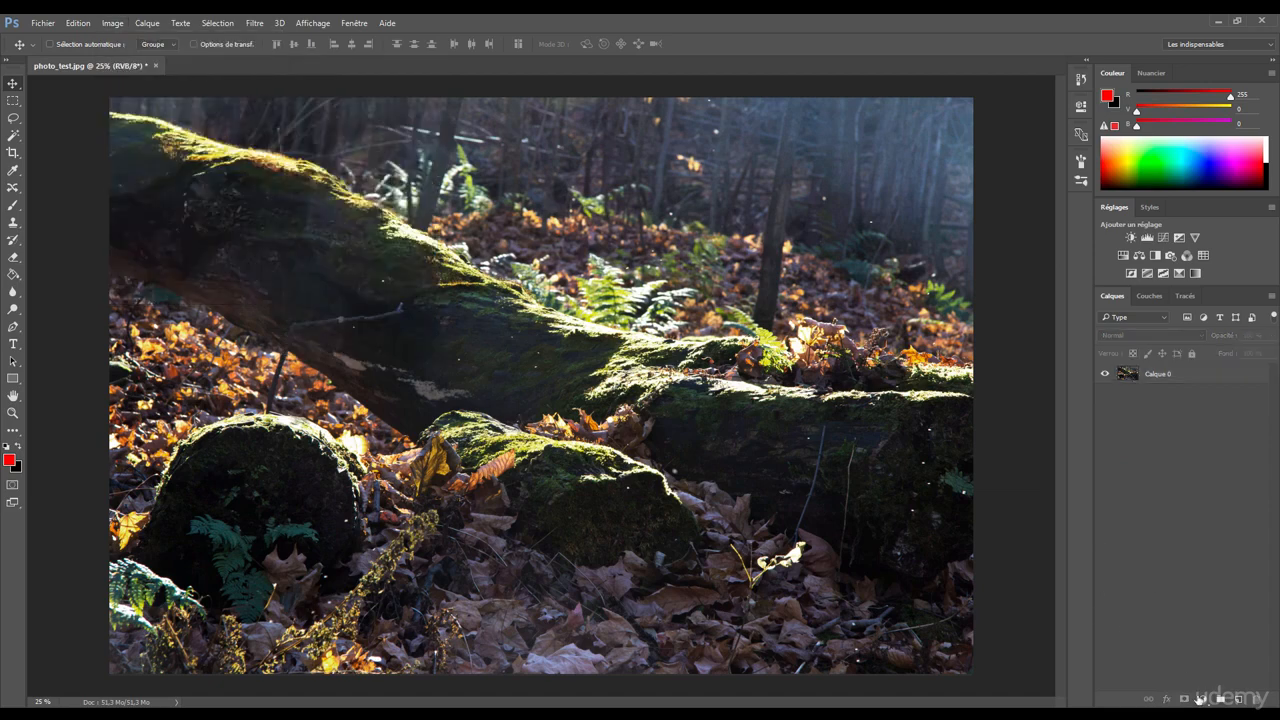
Step: Add a solid color fill layer above the photo in the muted red c65d5d
click(1203, 699)
click(1153, 415)
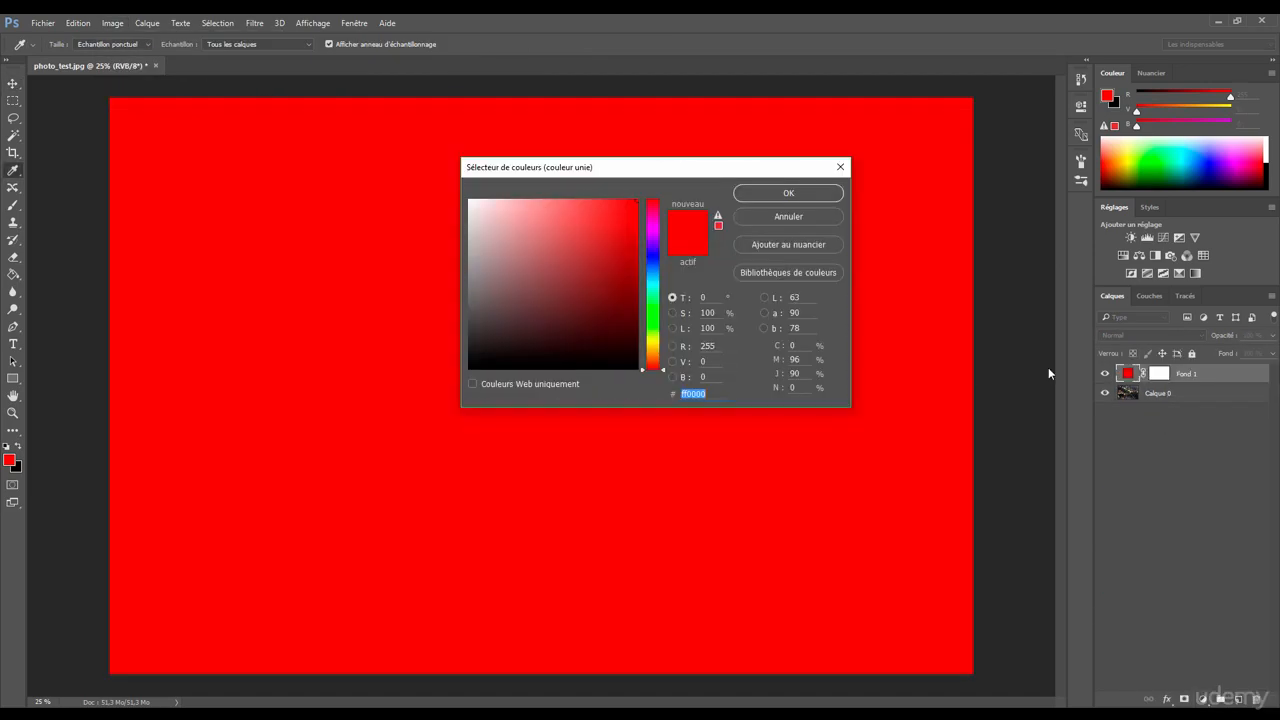
click(560, 237)
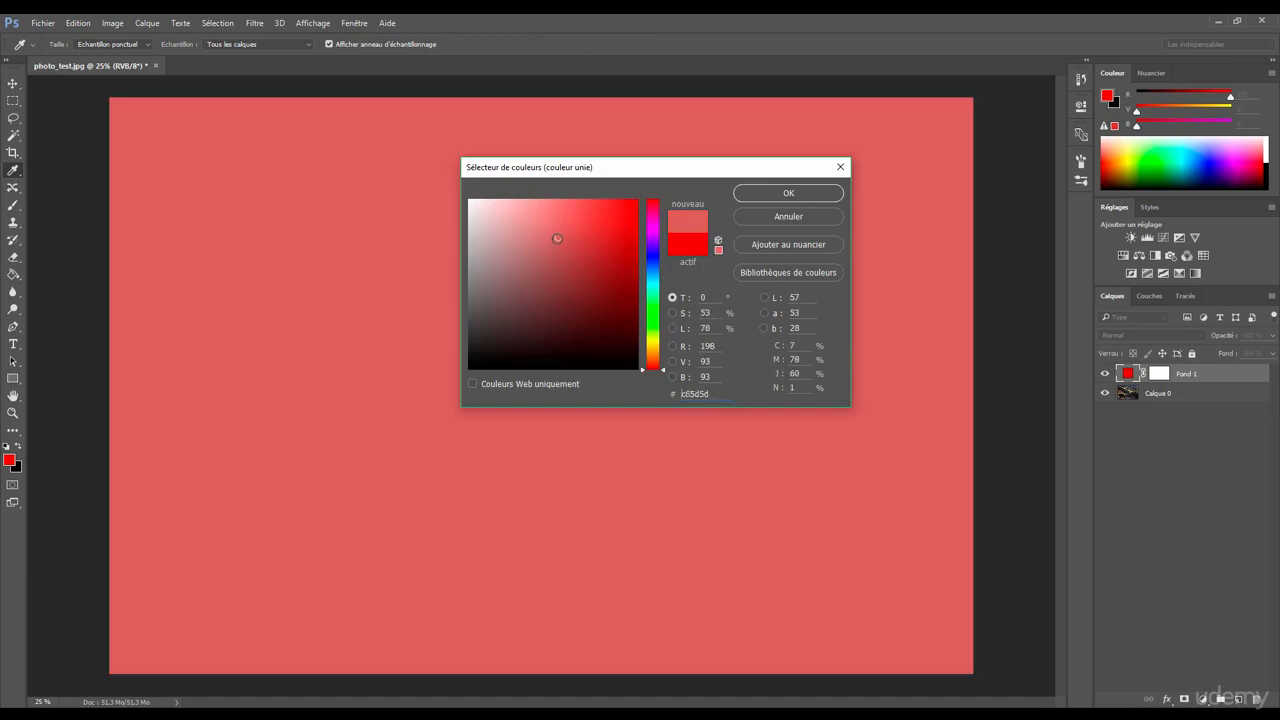
click(788, 194)
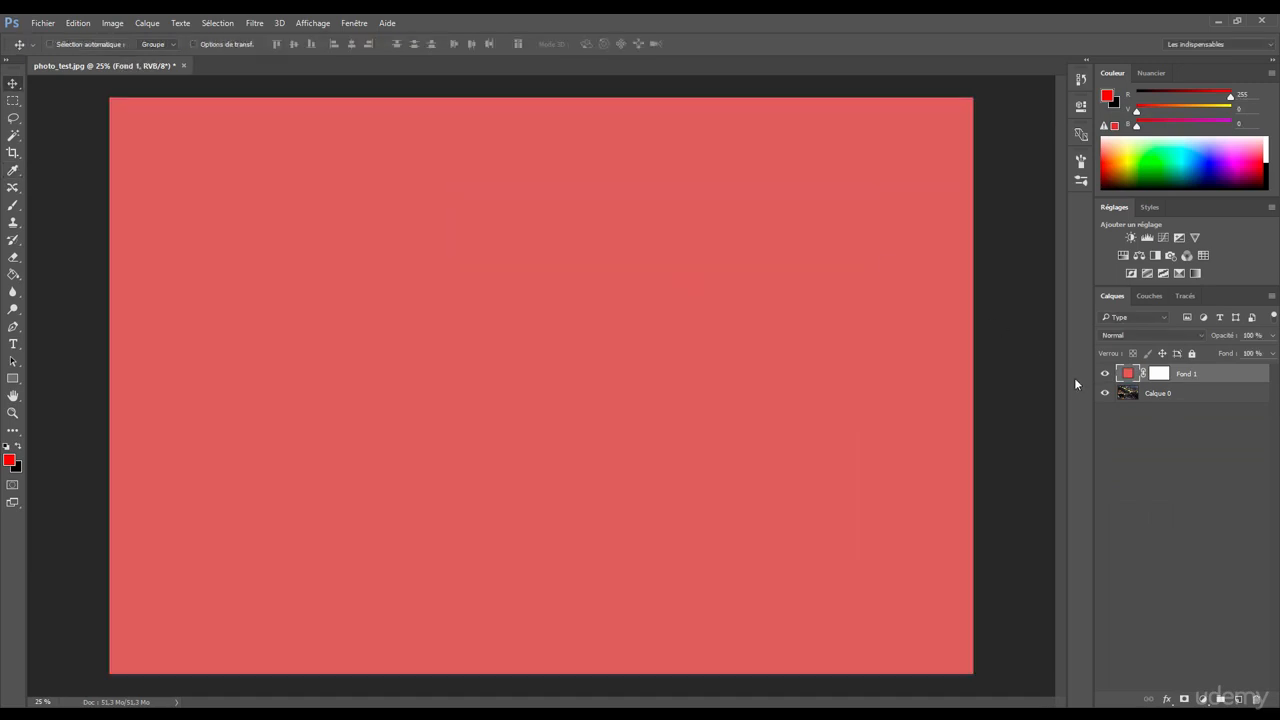
Step: Recolor the solid color fill layer to a more saturated red and delete the layer
double_click(1128, 374)
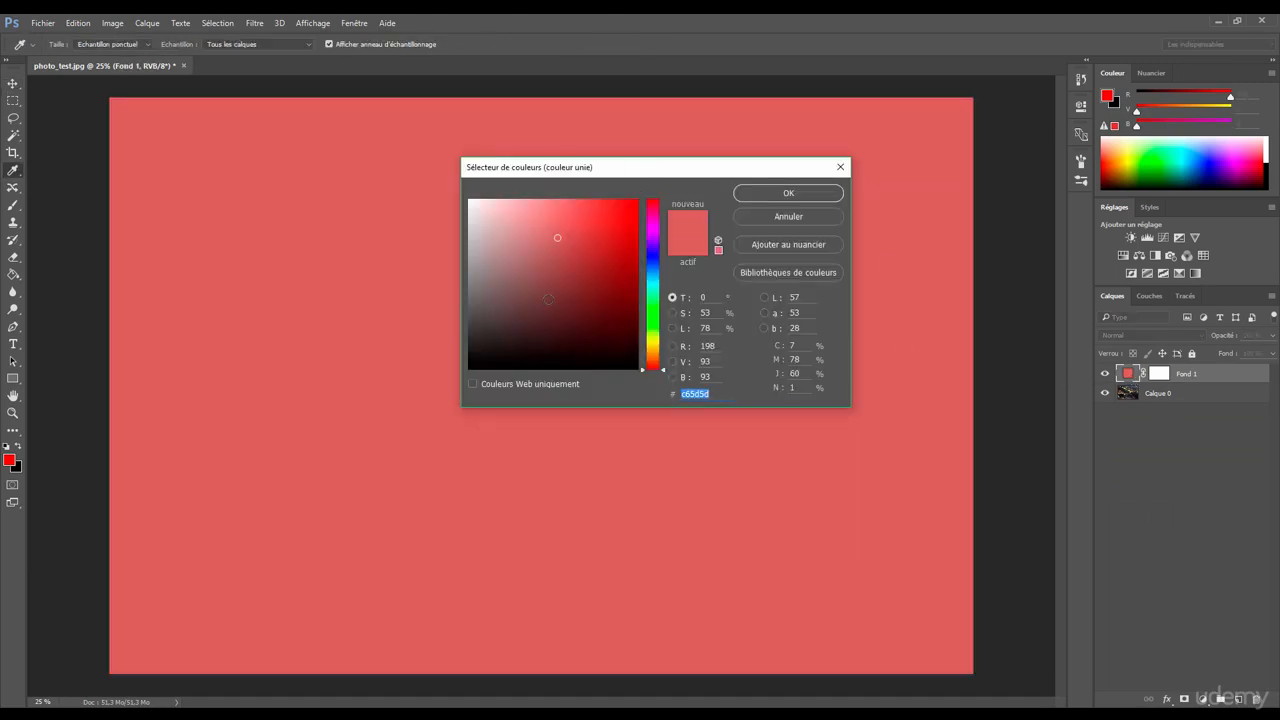
click(543, 309)
click(612, 232)
click(800, 194)
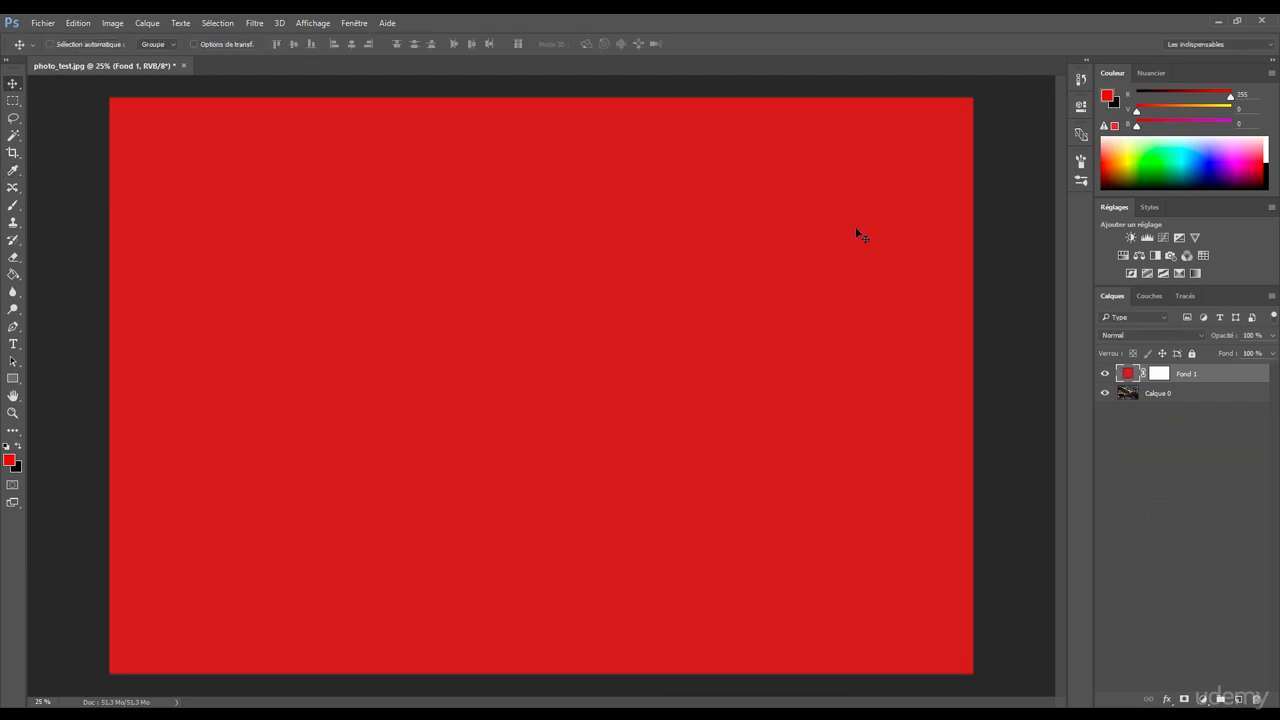
key(Delete)
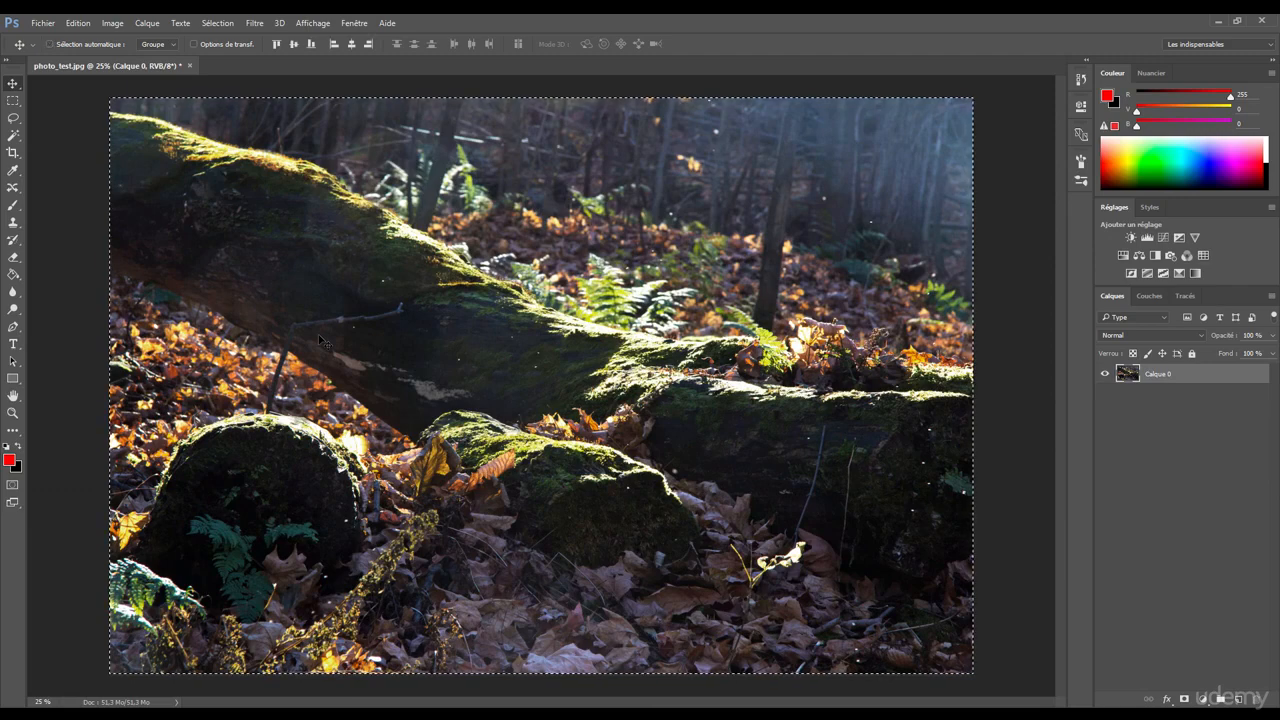
Step: Try filling the whole selected photo layer with the red foreground color, and restore the photo with nothing selected
key(alt+BackSpace)
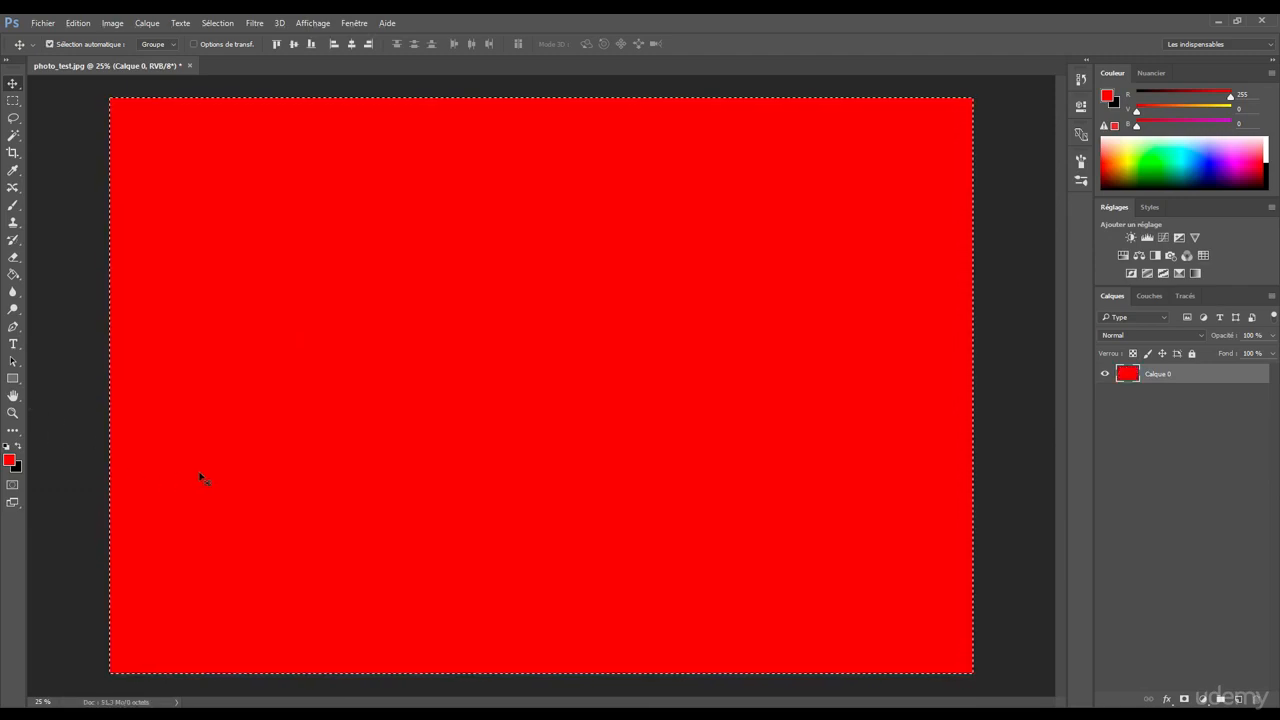
key(ctrl+d)
key(ctrl+alt+z)
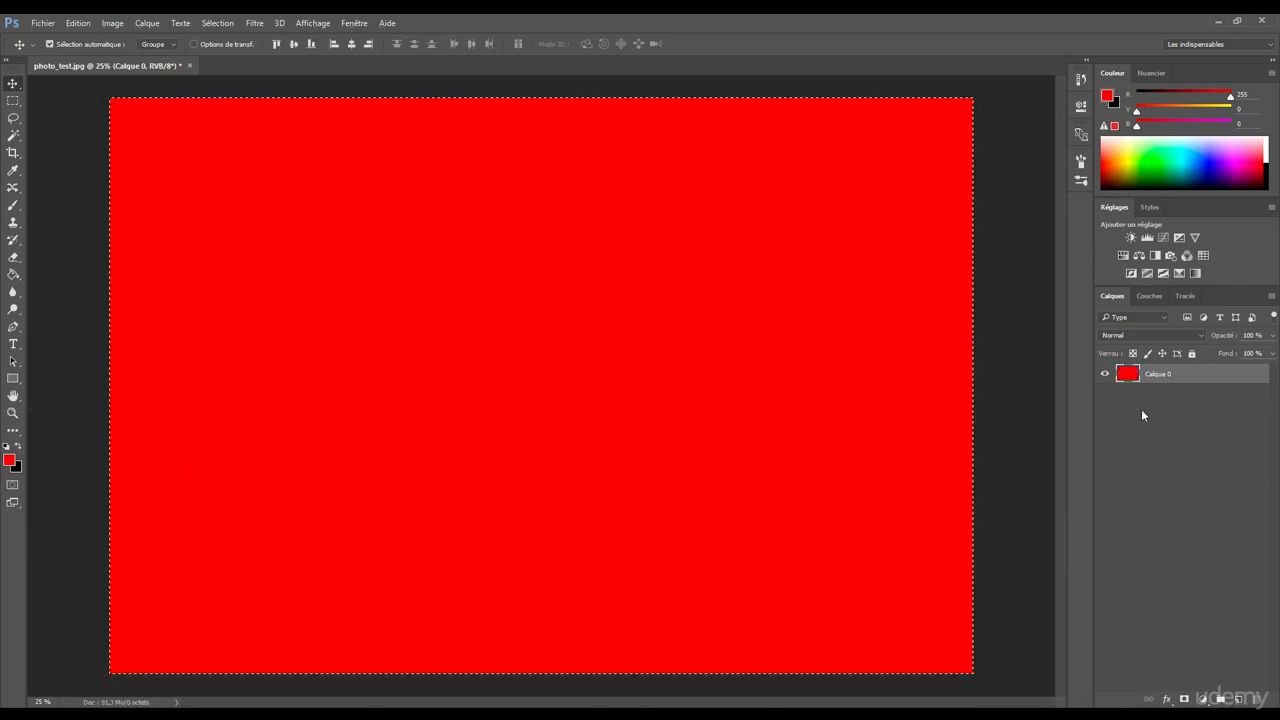
key(ctrl+alt+z)
key(ctrl+d)
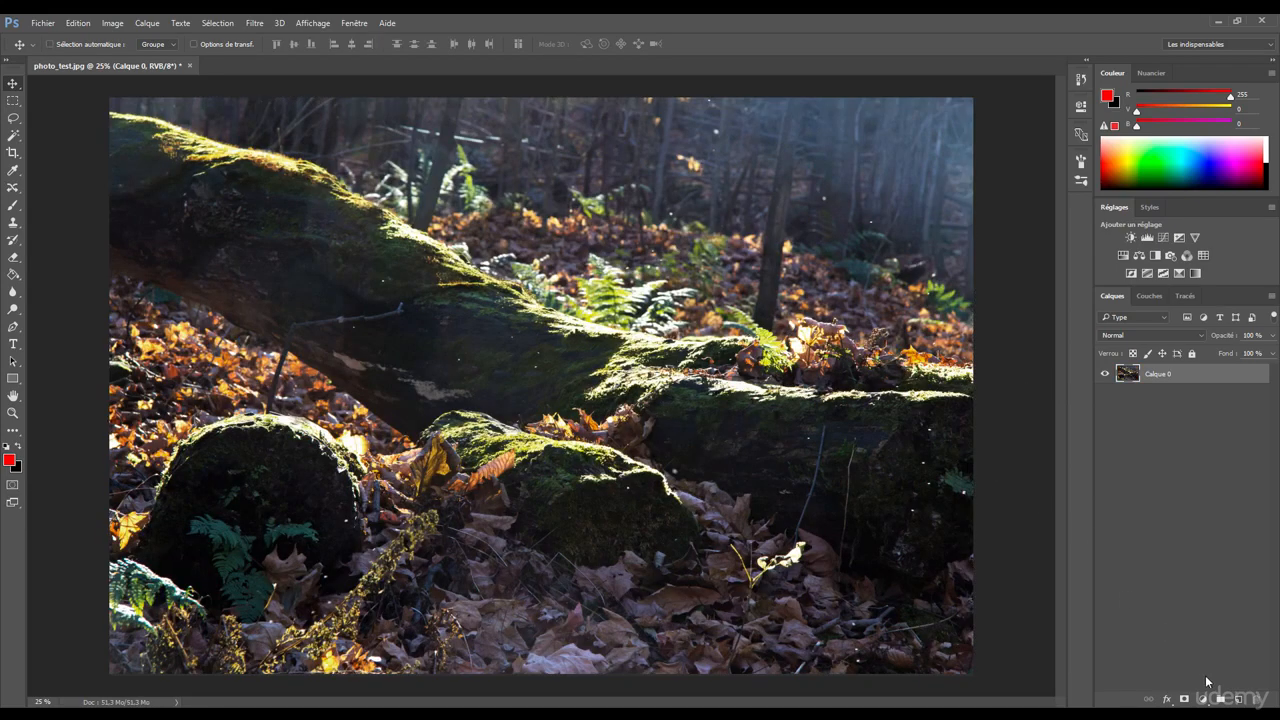
click(1205, 701)
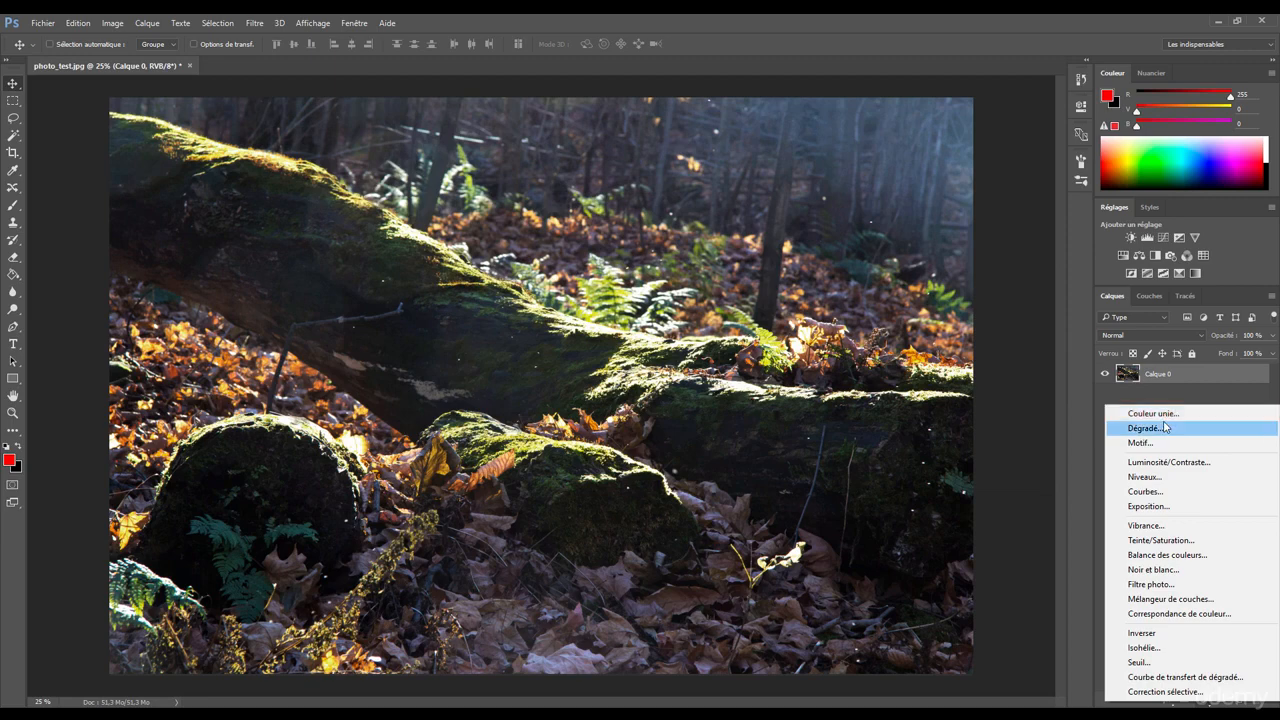
click(118, 24)
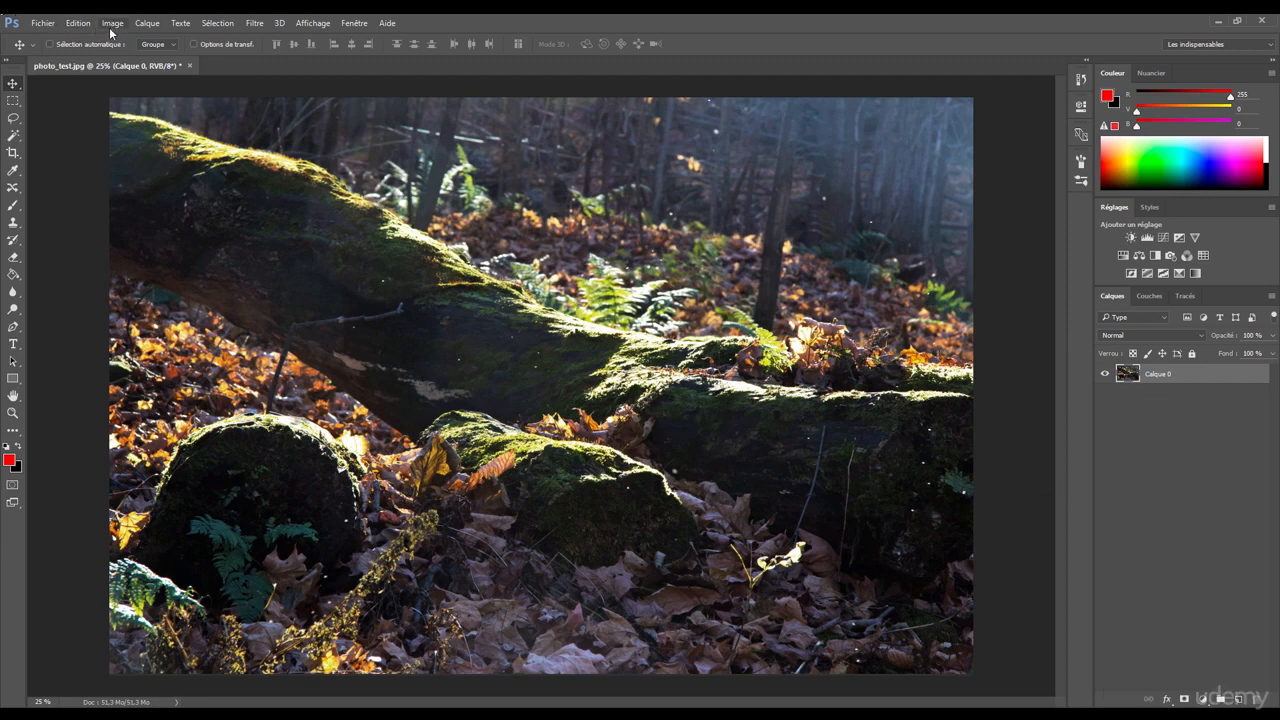
click(112, 24)
mouse_move(122, 57)
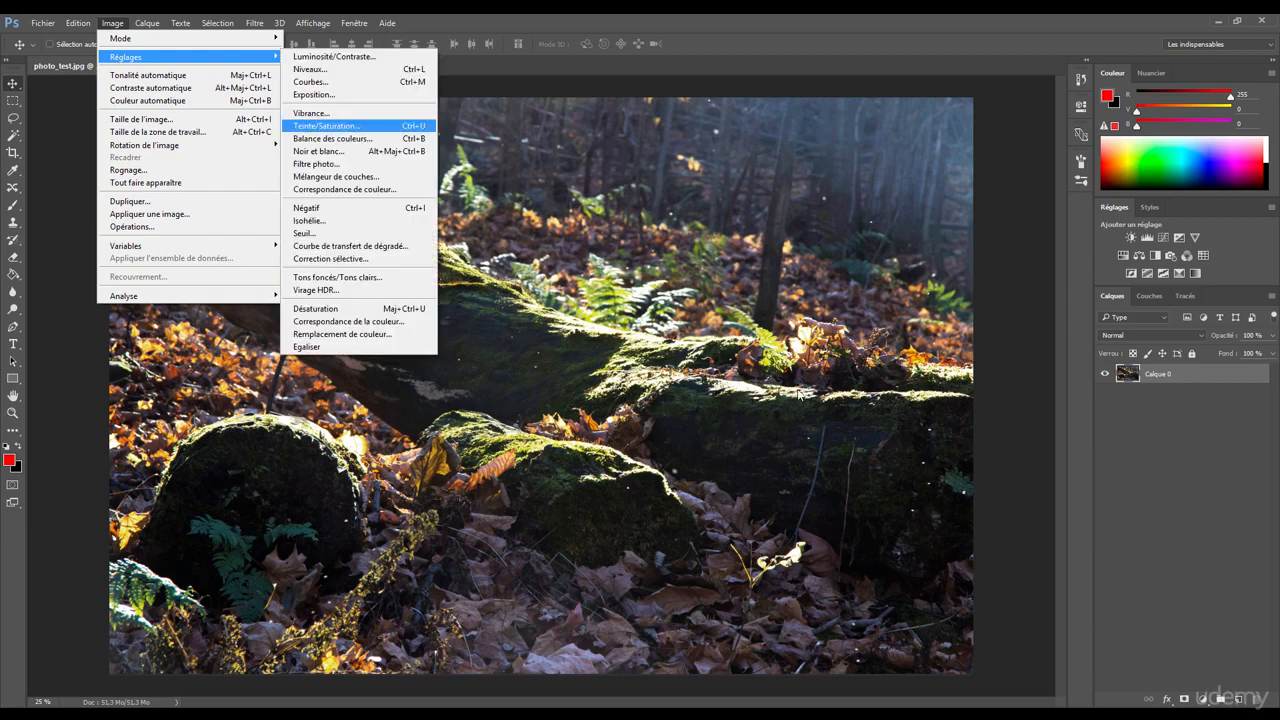
Step: Add a solid color fill layer above the photo in turquoise 00ffd2
click(1202, 698)
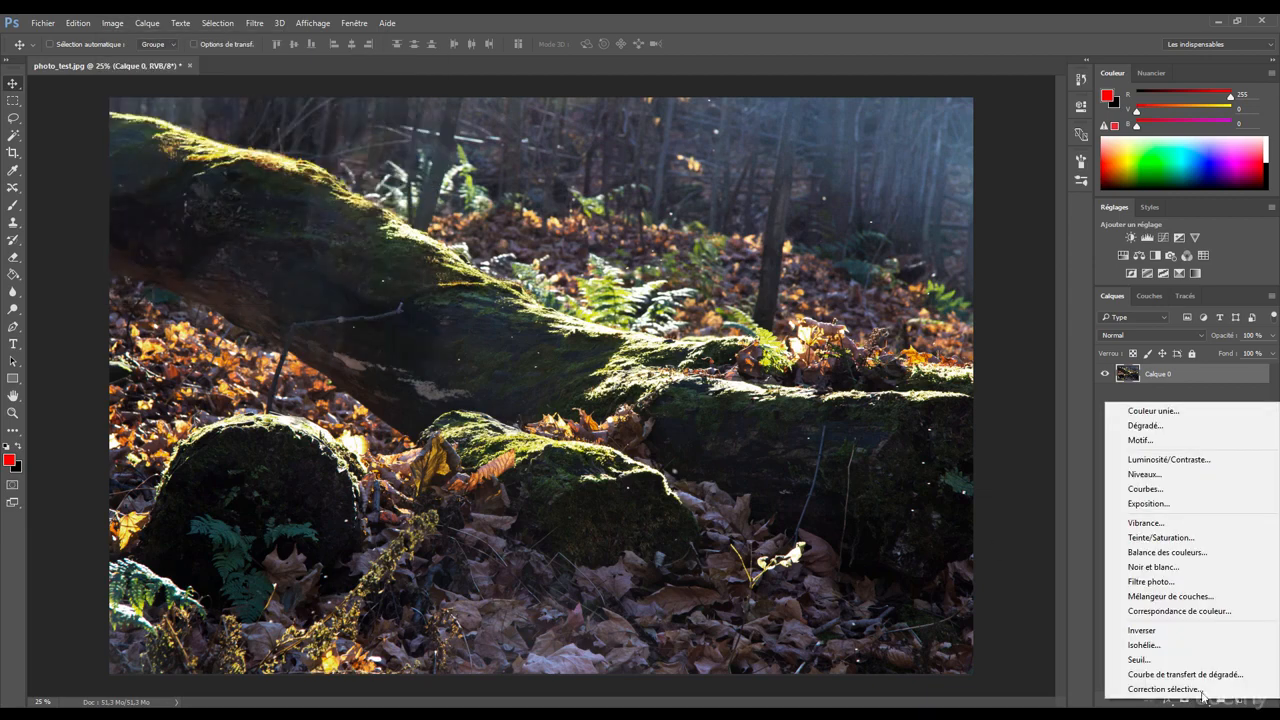
click(1145, 412)
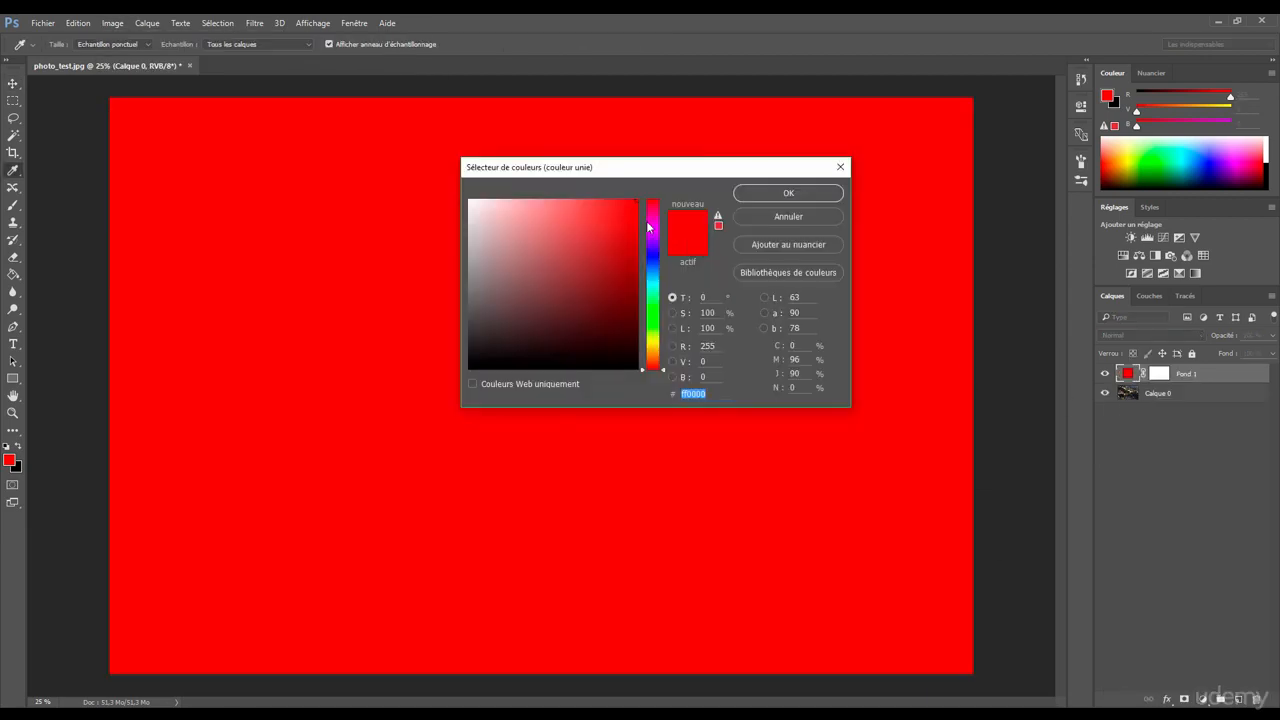
click(653, 290)
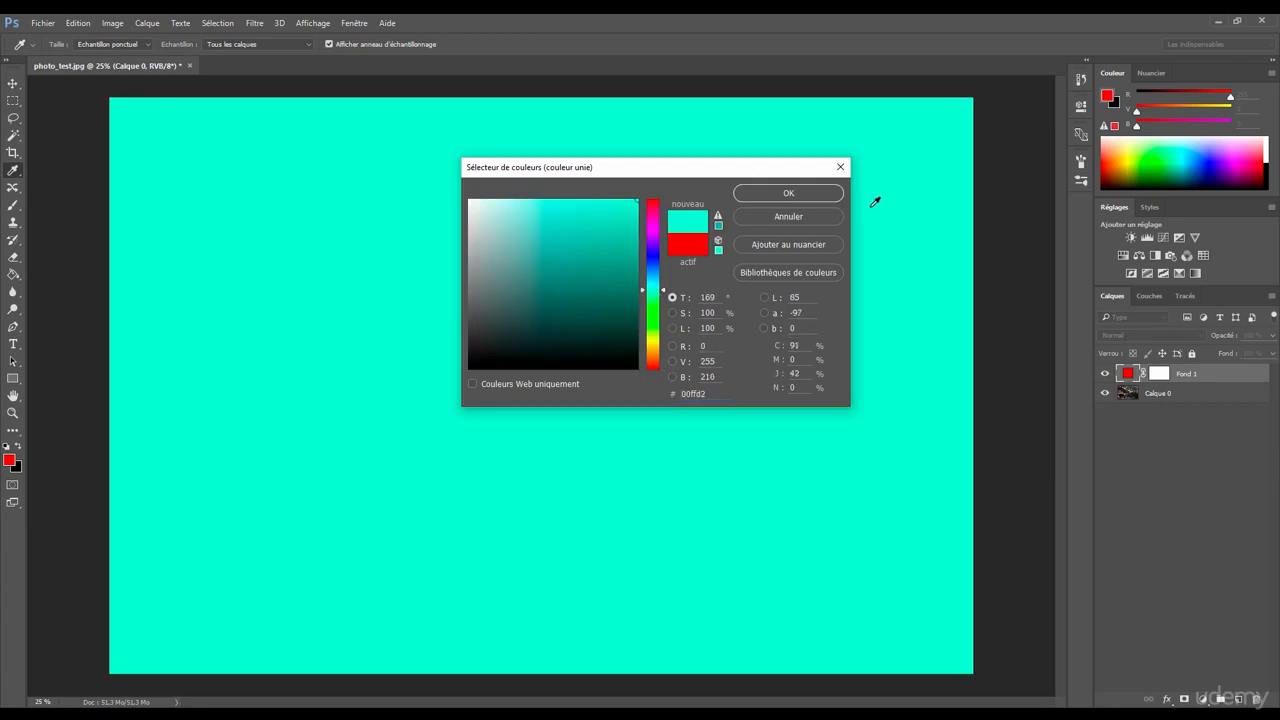
click(795, 196)
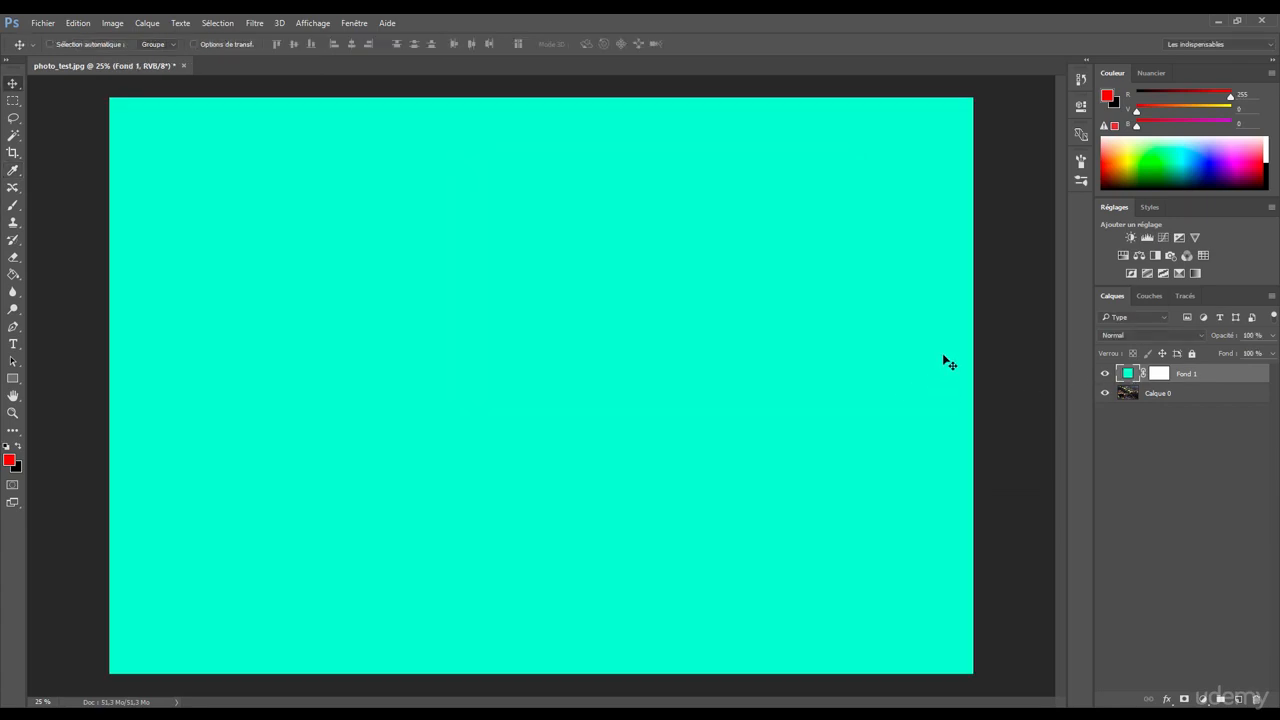
Step: Paint black with the Brush over the upper-left and central part of the fill layer's mask, and undo the stroke
click(1157, 377)
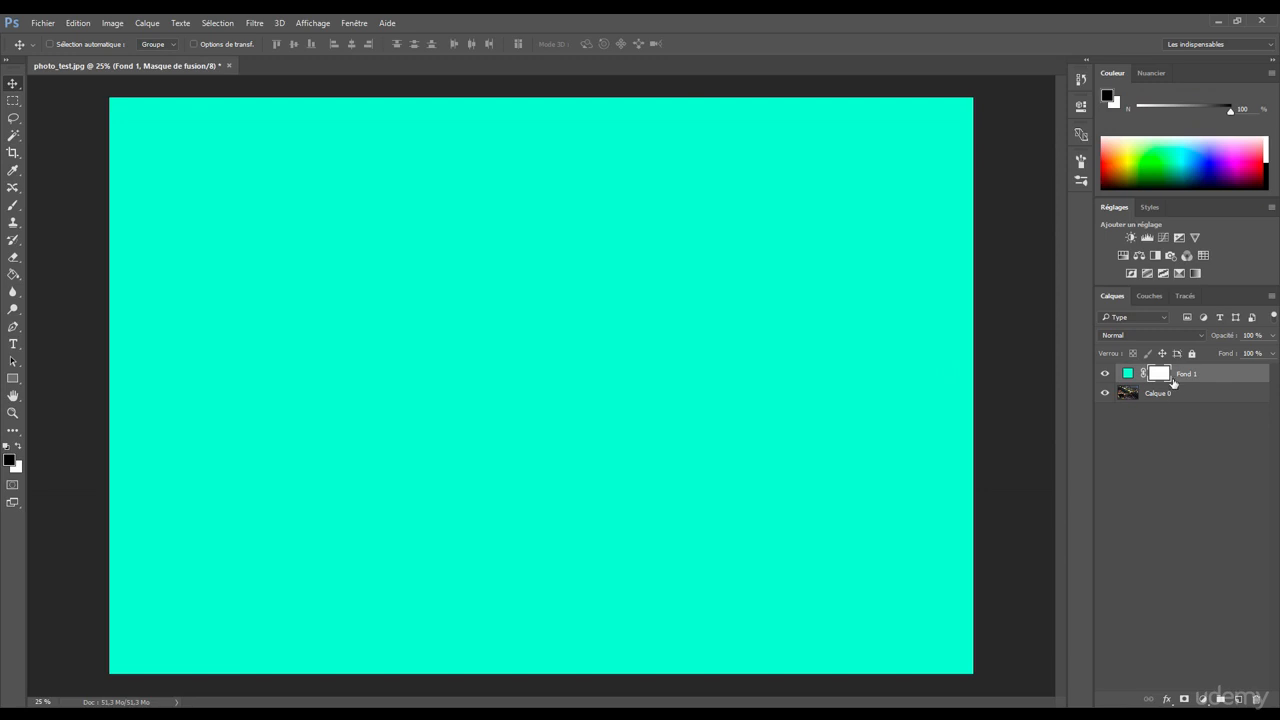
key(b)
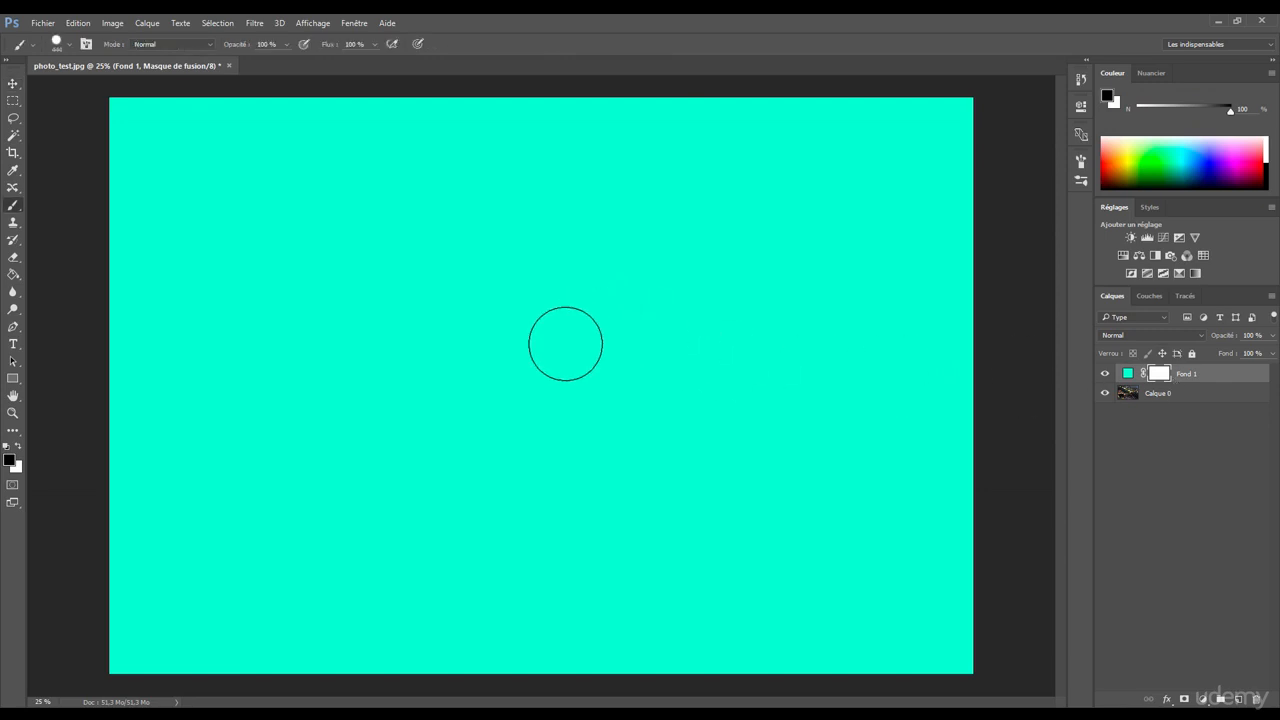
mouse_move(563, 343)
mouse_down()
mouse_move(516, 376)
mouse_move(379, 332)
mouse_move(407, 418)
mouse_move(502, 393)
mouse_move(507, 356)
mouse_move(457, 218)
mouse_move(429, 190)
mouse_move(394, 240)
mouse_move(432, 442)
mouse_move(557, 373)
mouse_up()
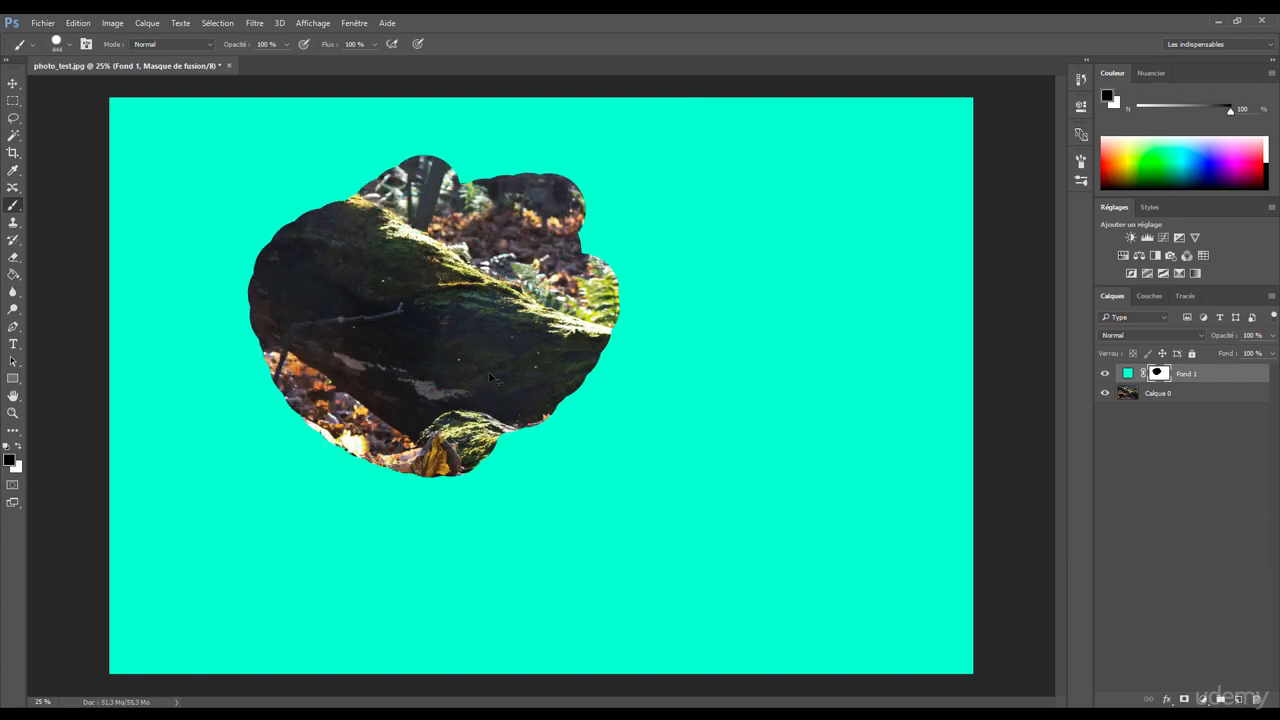
key(ctrl+z)
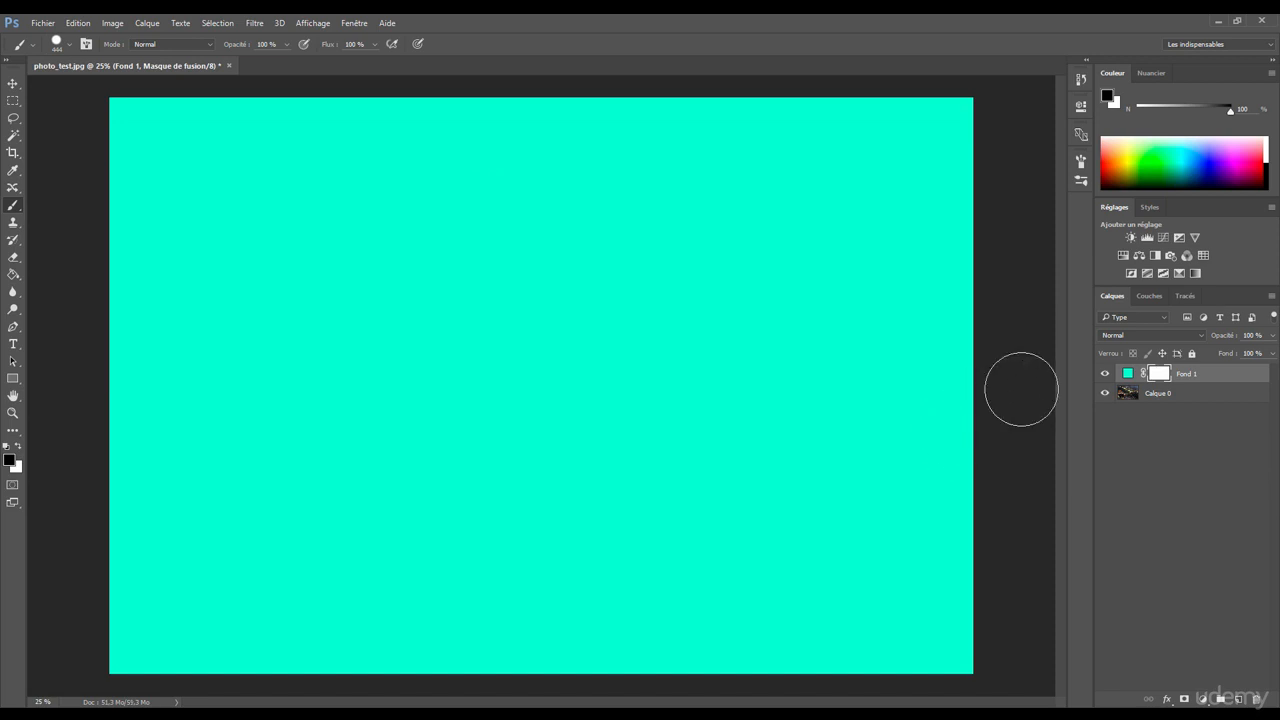
Step: Change the fill layer's color to orange-yellow ffba00
click(1127, 374)
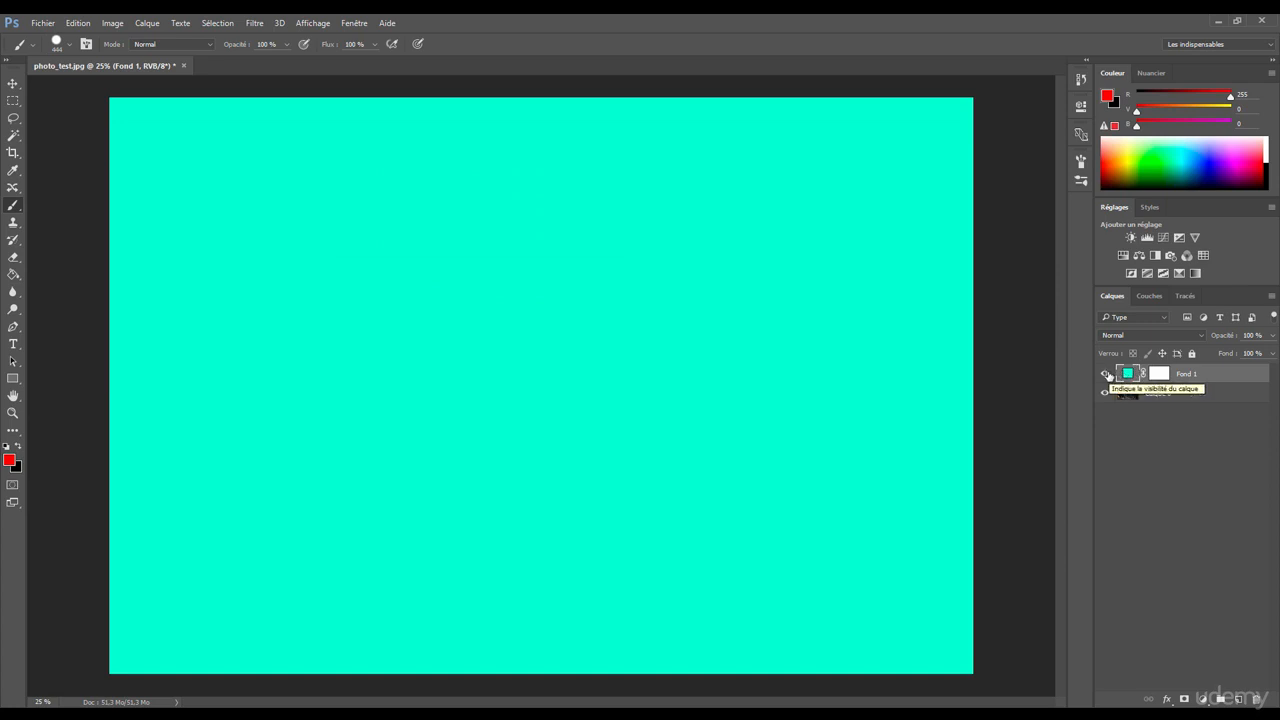
double_click(1127, 373)
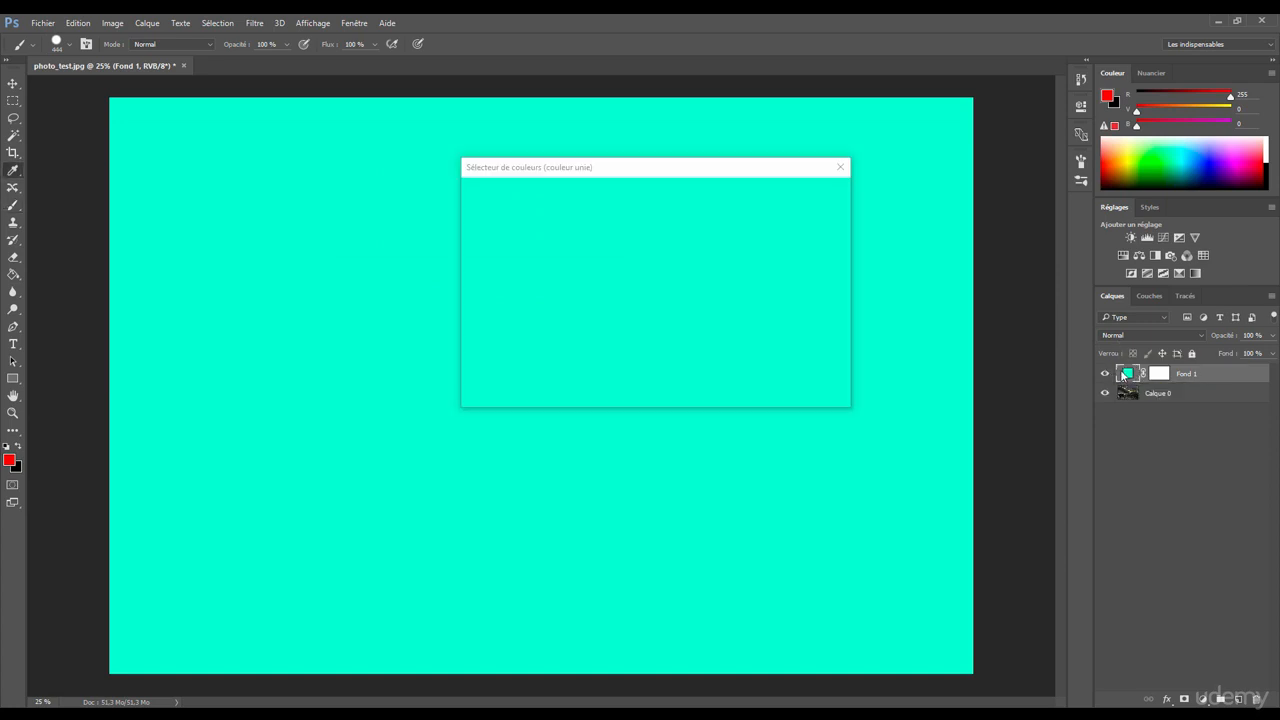
drag(653, 320, 648, 353)
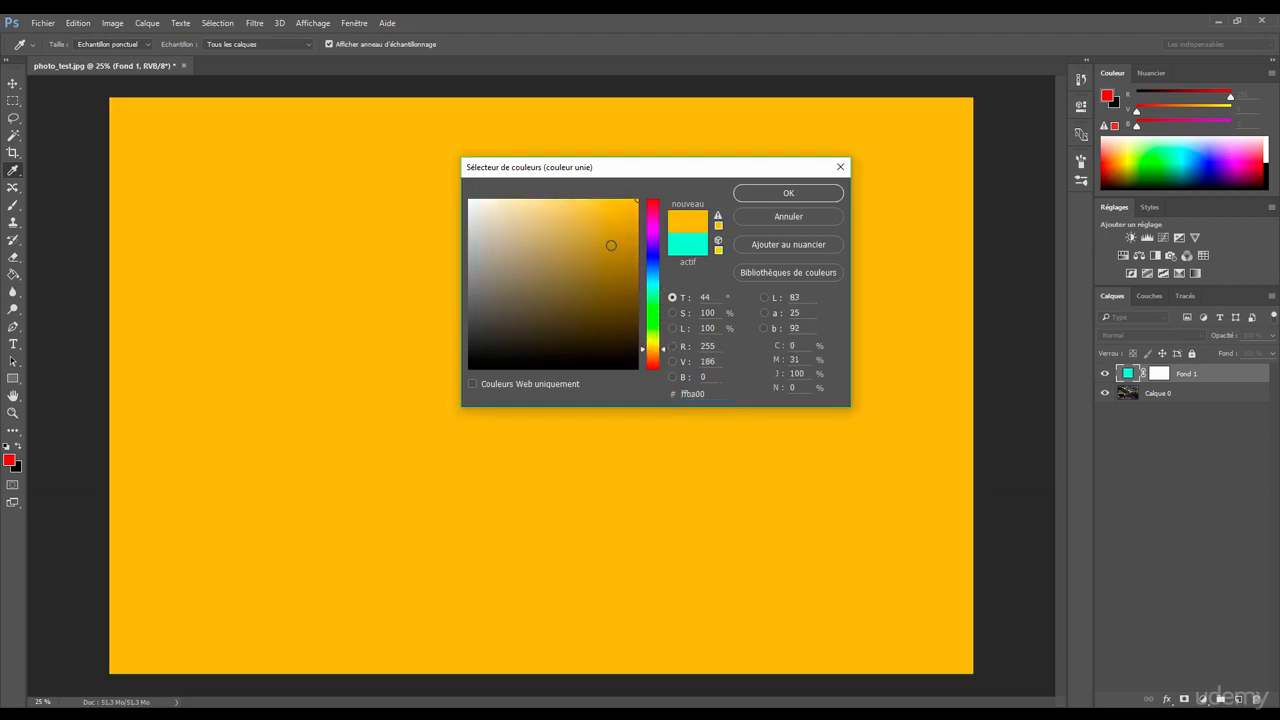
click(784, 195)
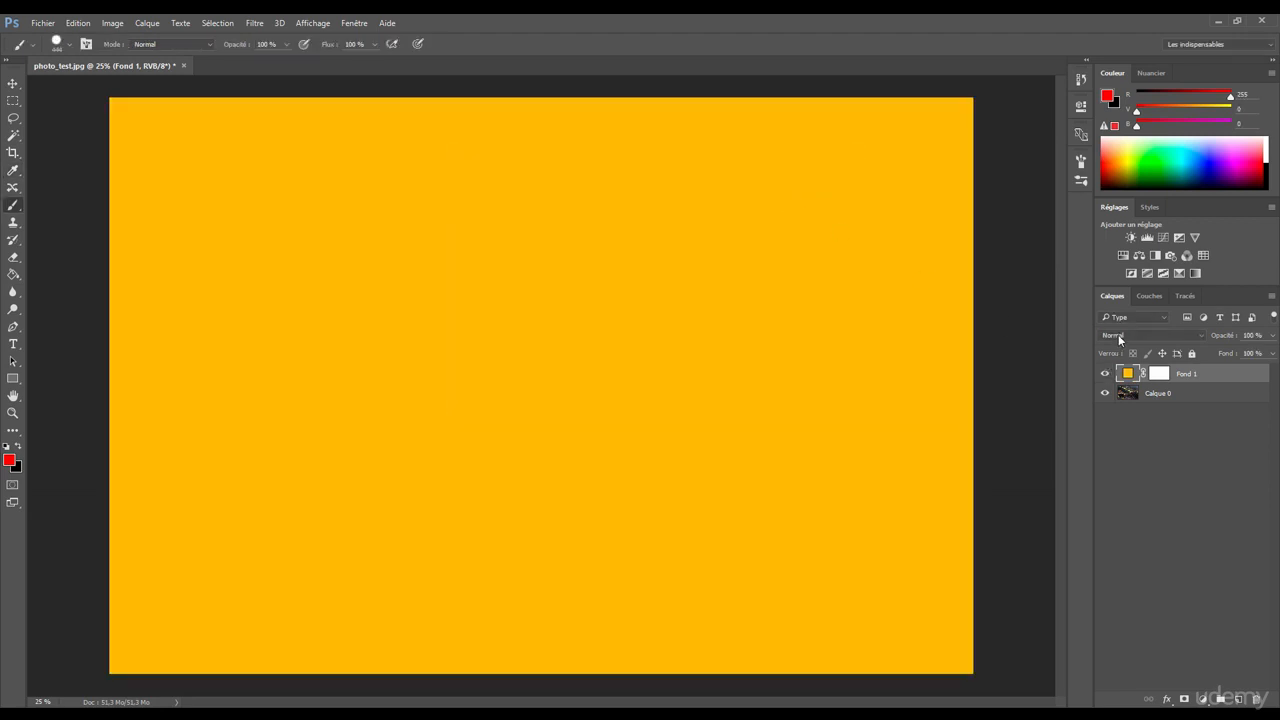
Step: Set the orange fill layer's blend mode to Lumière tamisée and lower its opacity to 64 %
click(1118, 334)
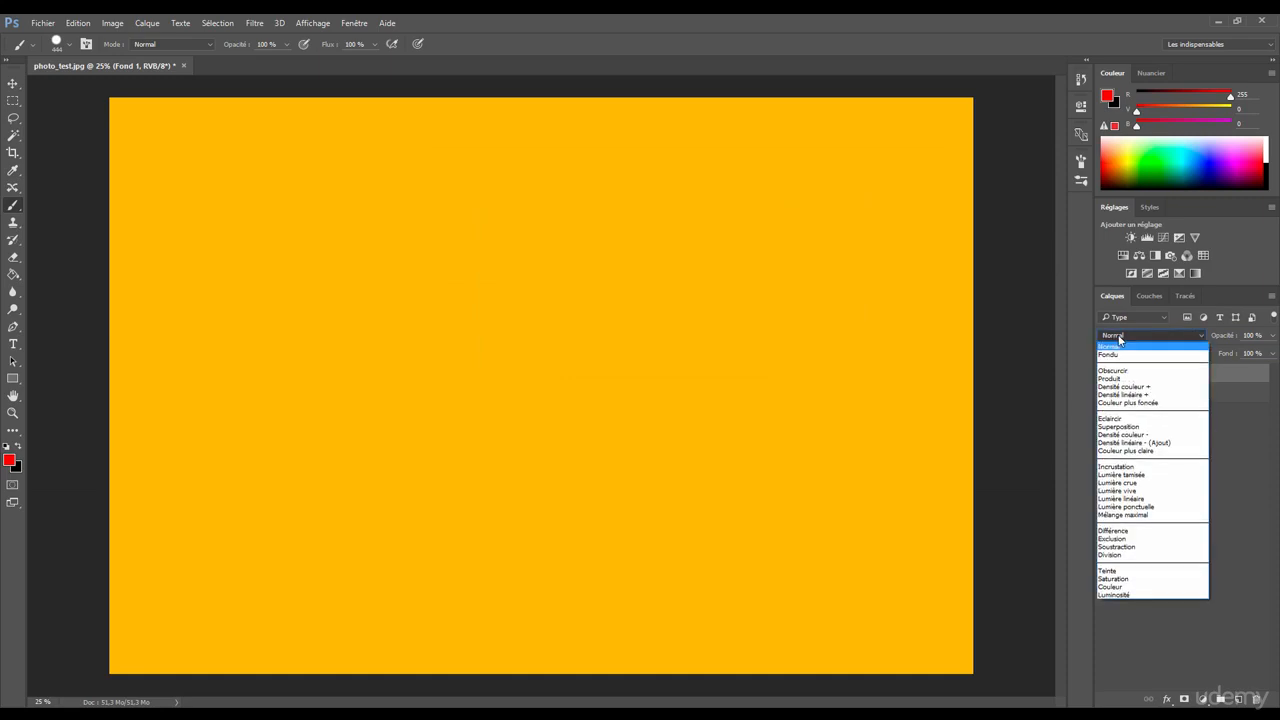
click(1122, 468)
scroll(1139, 333, down, 1)
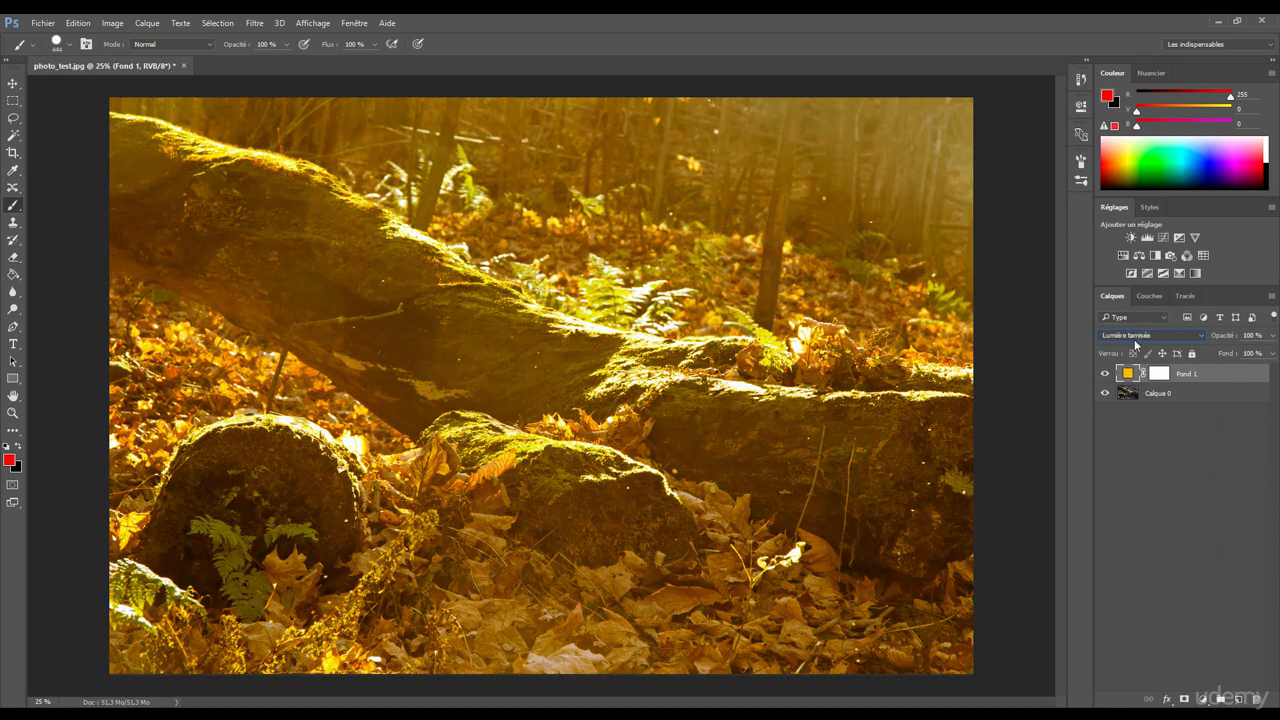
click(1272, 335)
mouse_move(1270, 352)
mouse_down()
mouse_move(1232, 356)
mouse_move(1270, 356)
mouse_move(1248, 357)
mouse_up()
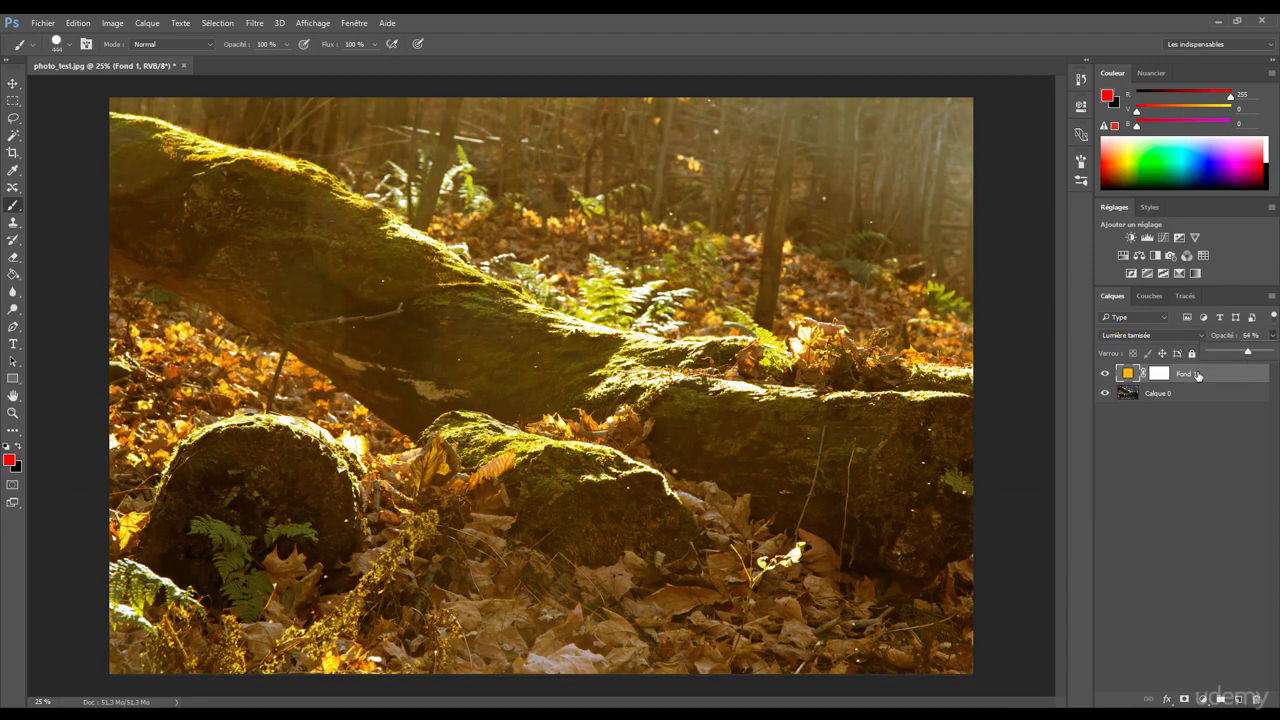
Step: Switch the orange fill layer's blend mode to Eclaircir
click(1198, 374)
click(1124, 333)
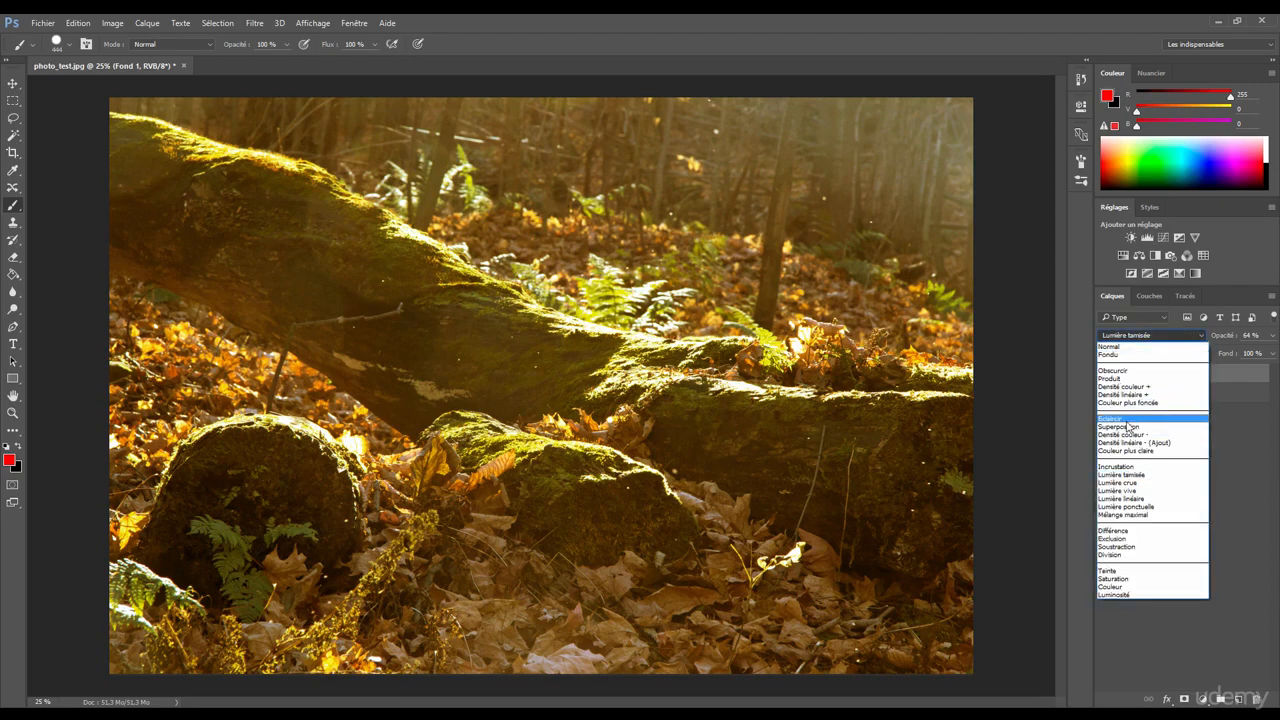
click(1125, 420)
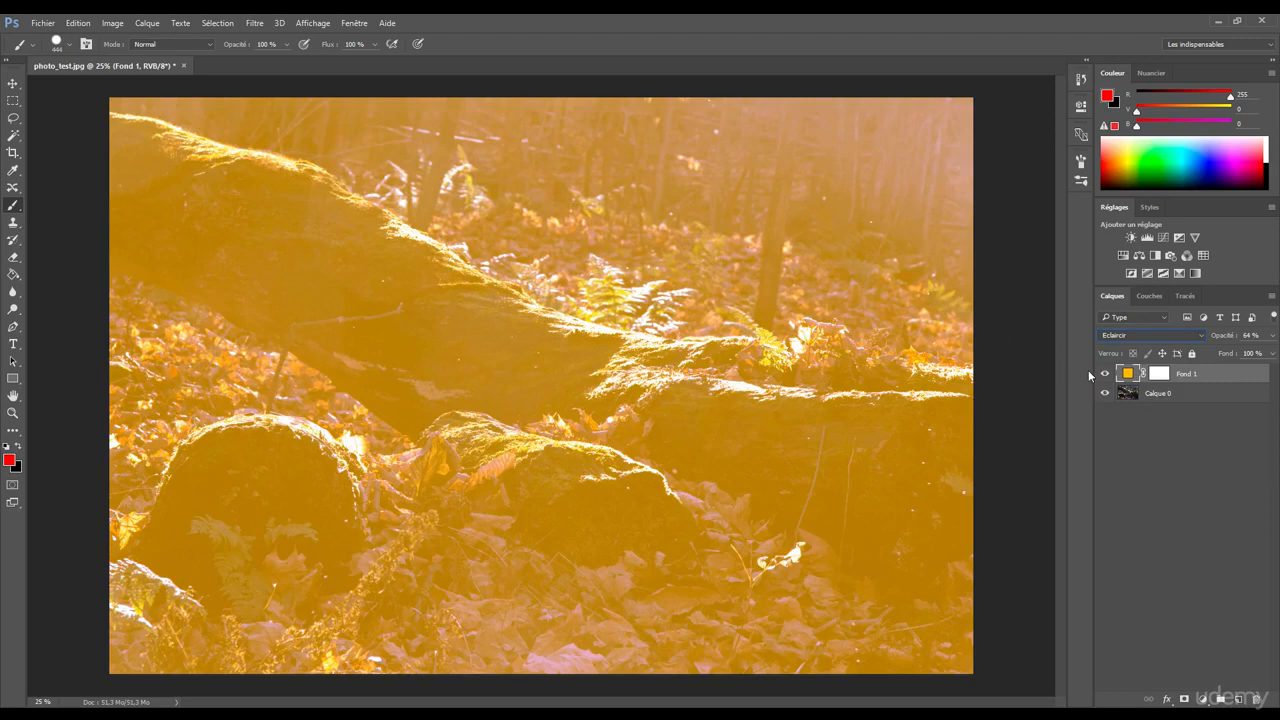
Step: Change the solid color fill layer's color from orange-yellow to pure red
double_click(1128, 374)
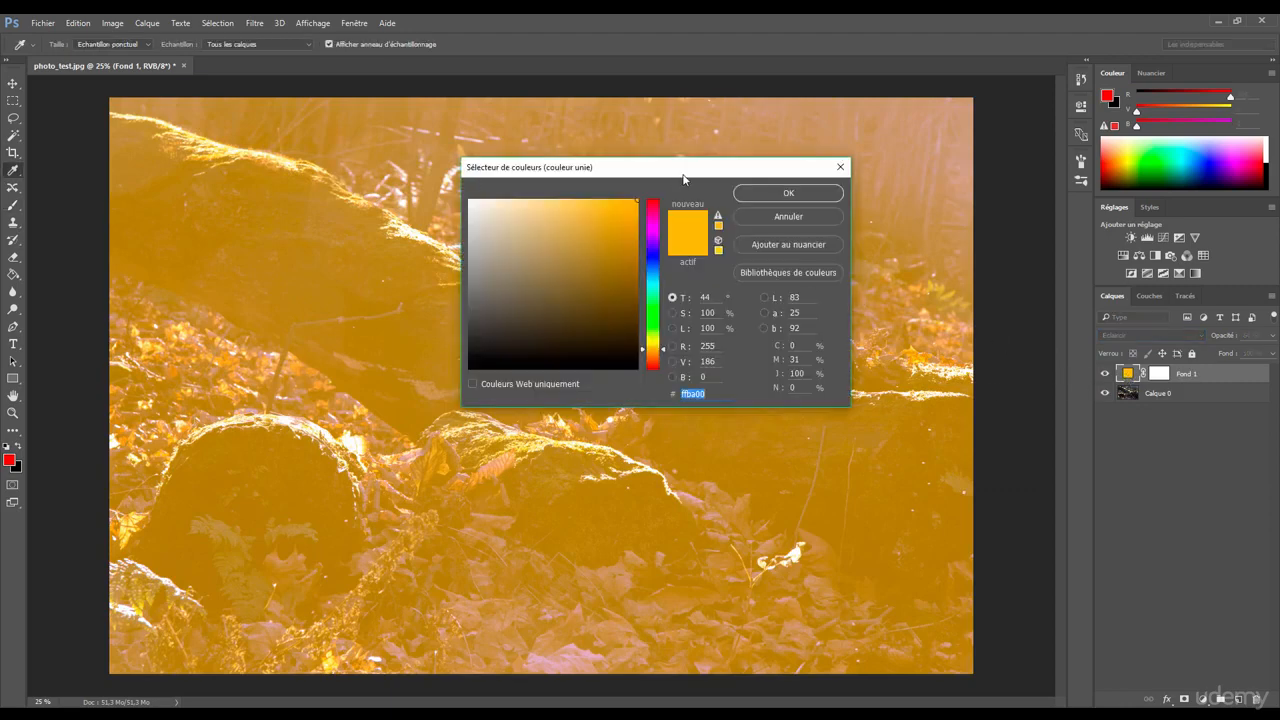
drag(676, 176, 735, 162)
click(724, 341)
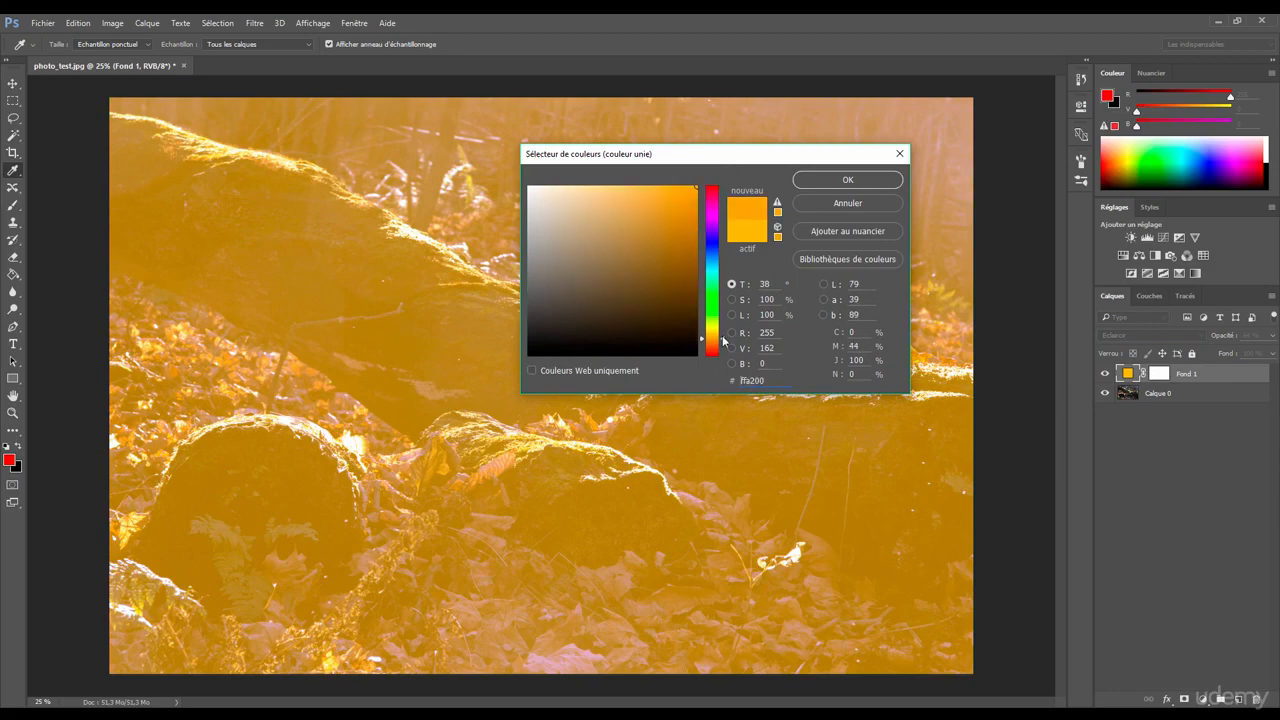
drag(724, 341, 724, 344)
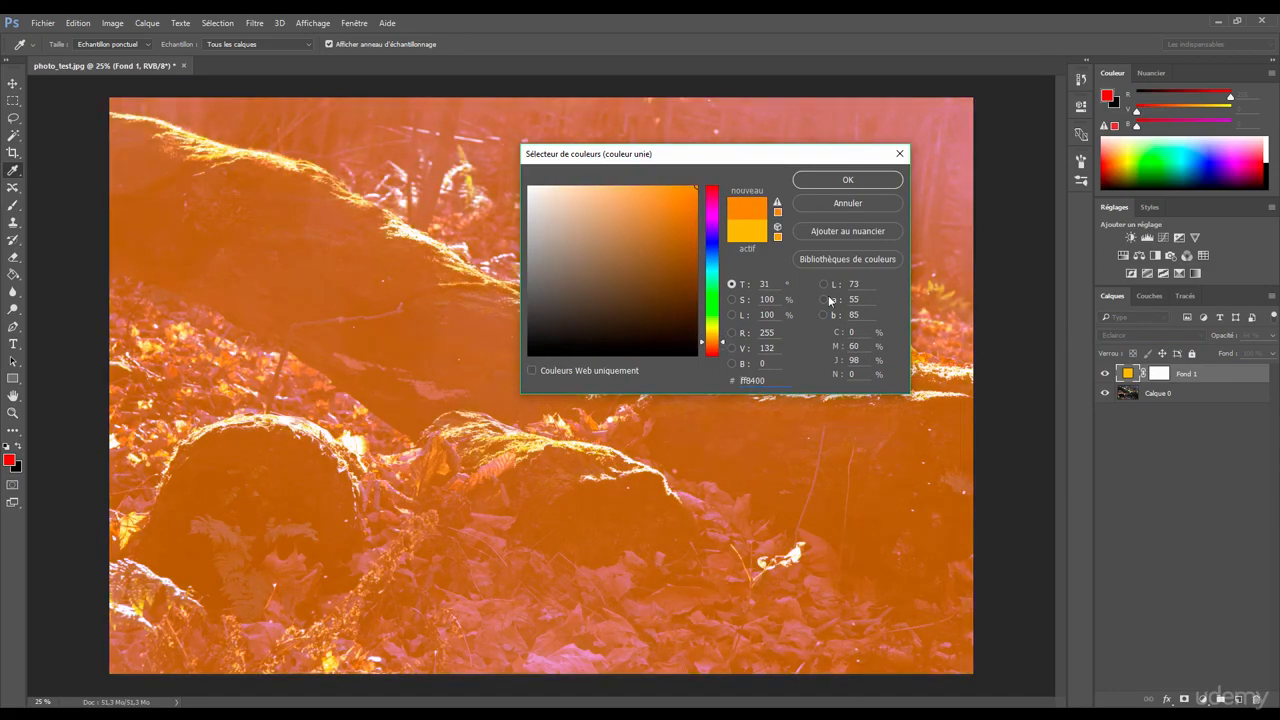
click(710, 188)
click(830, 178)
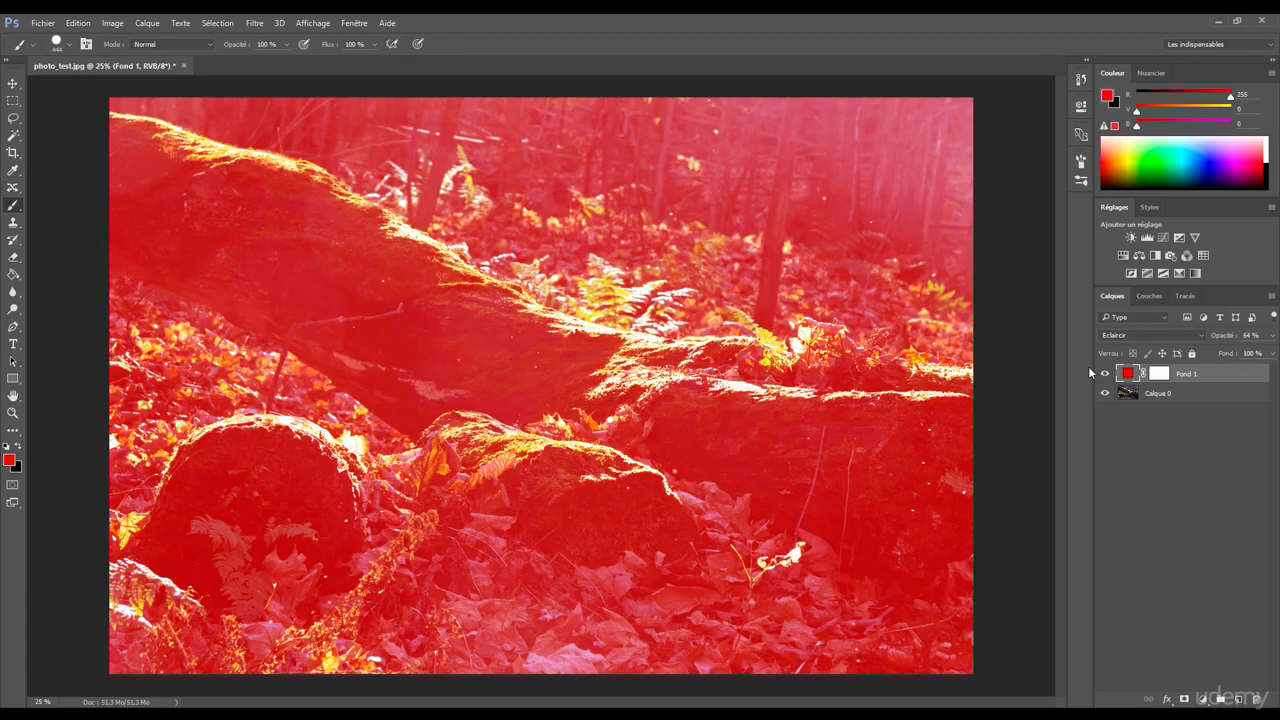
Step: Delete the solid color fill layer and add a Dégradé fill layer above the forest photo
key(Delete)
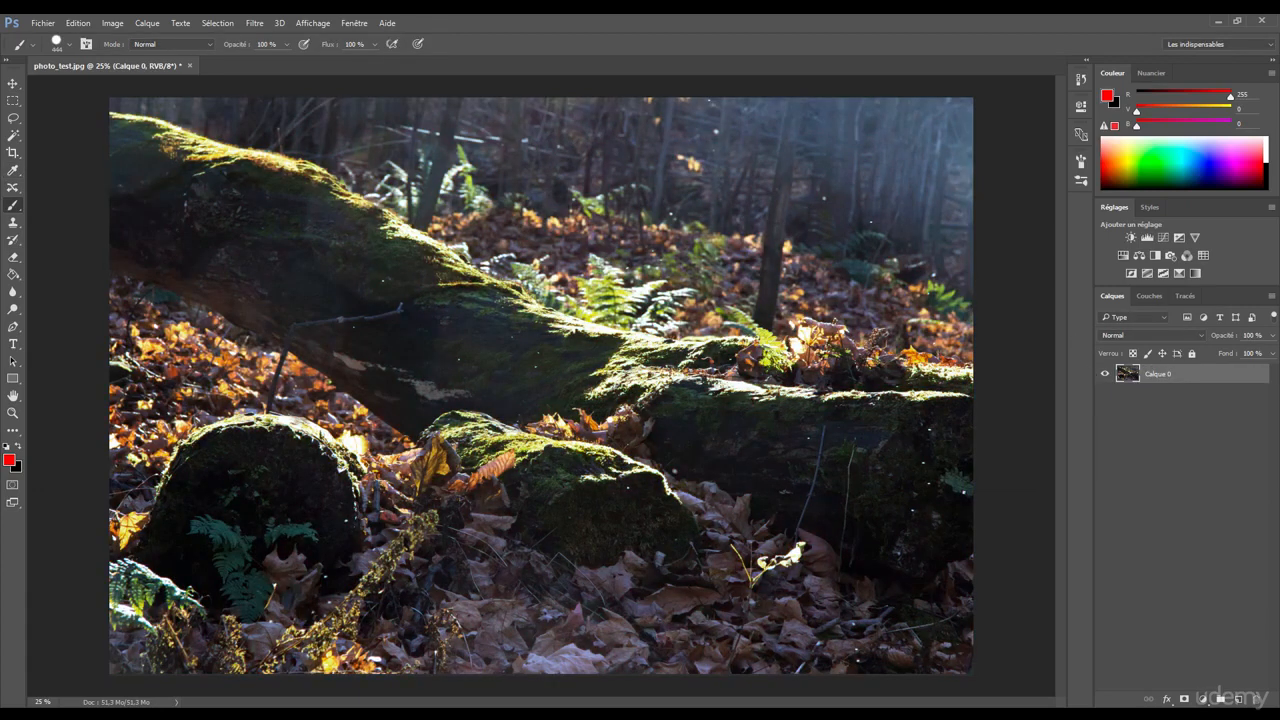
click(1202, 699)
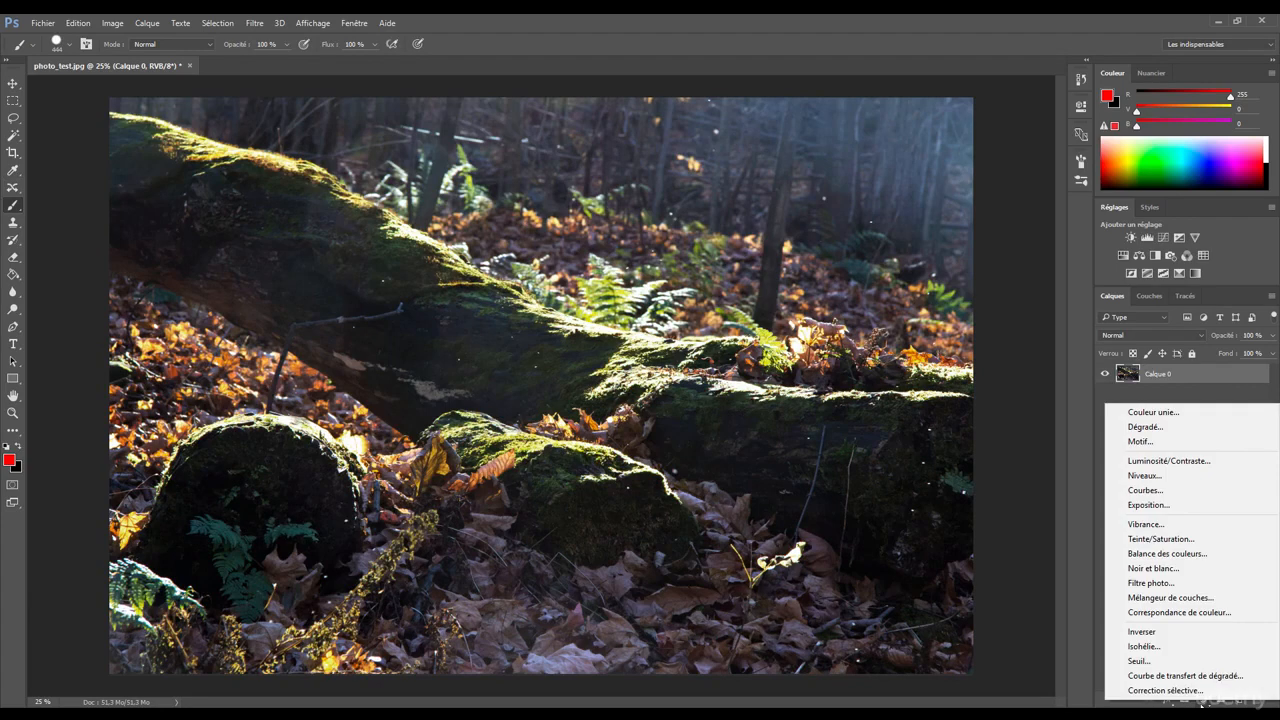
click(1131, 427)
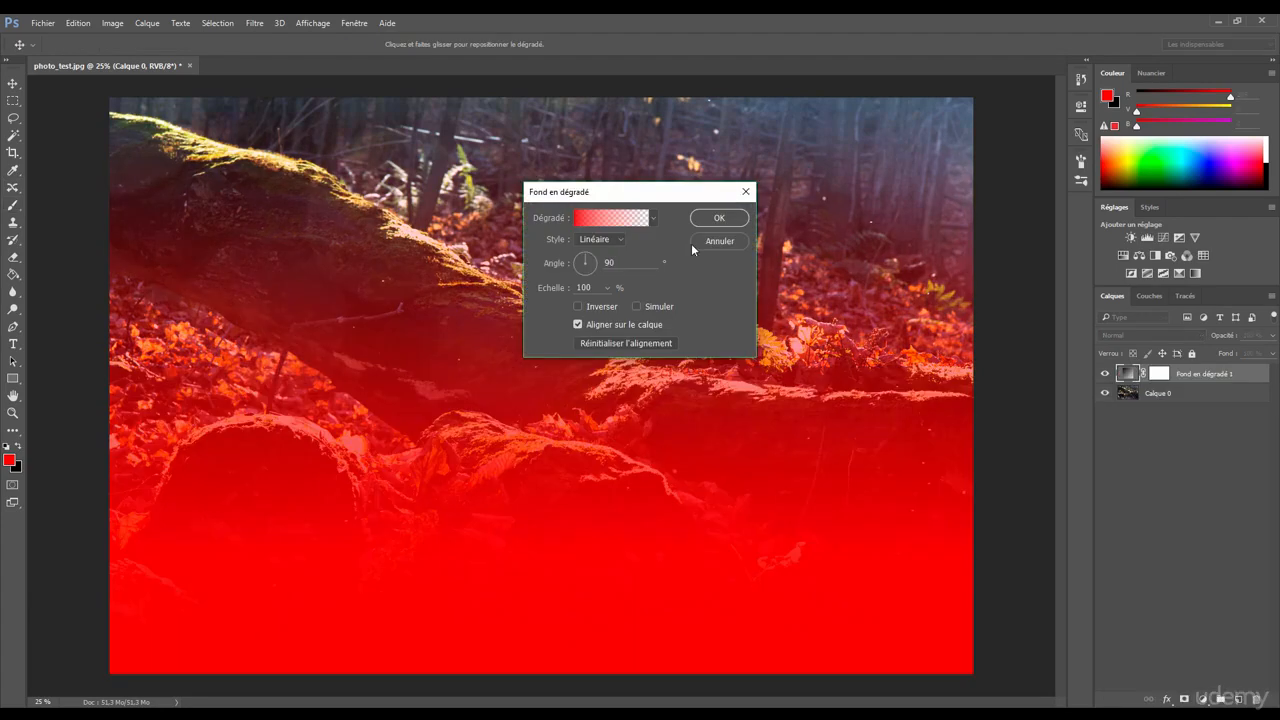
drag(639, 183, 695, 137)
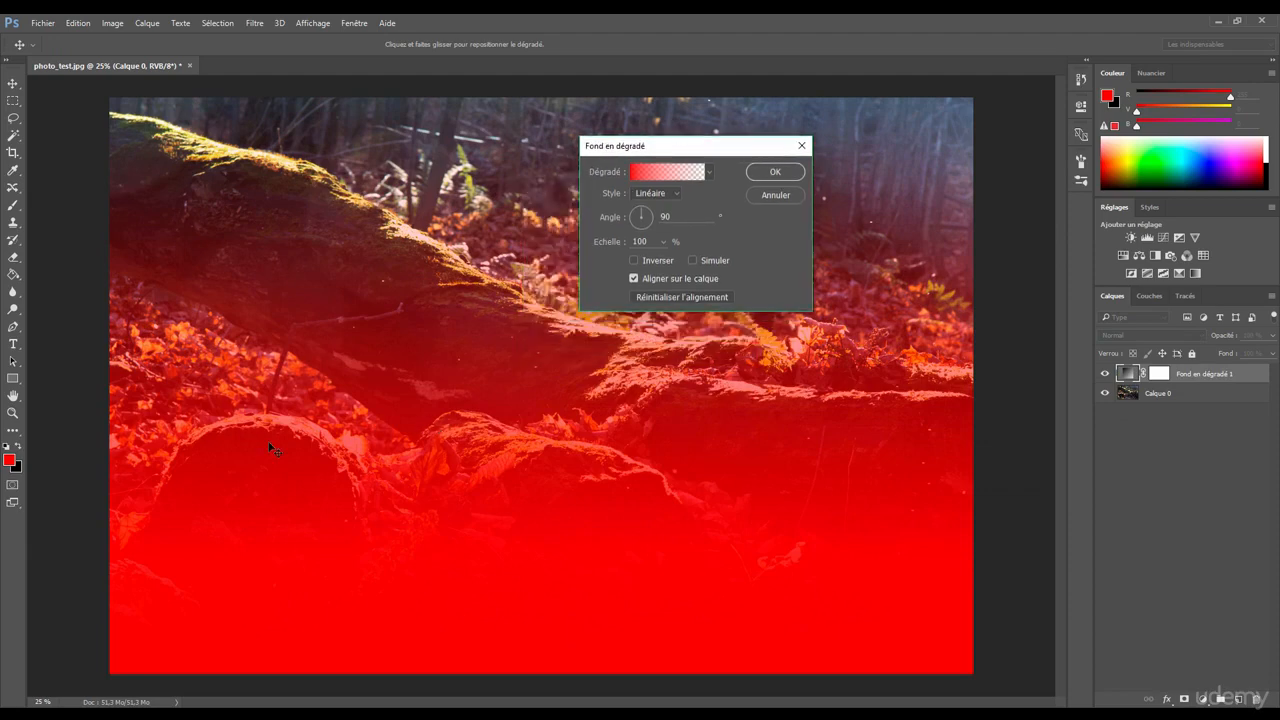
Step: Try gradient presets such as Violet, orange and Bleu, jaune, bleu in the gradient editor, and choose Premier plan -> transparent
click(672, 174)
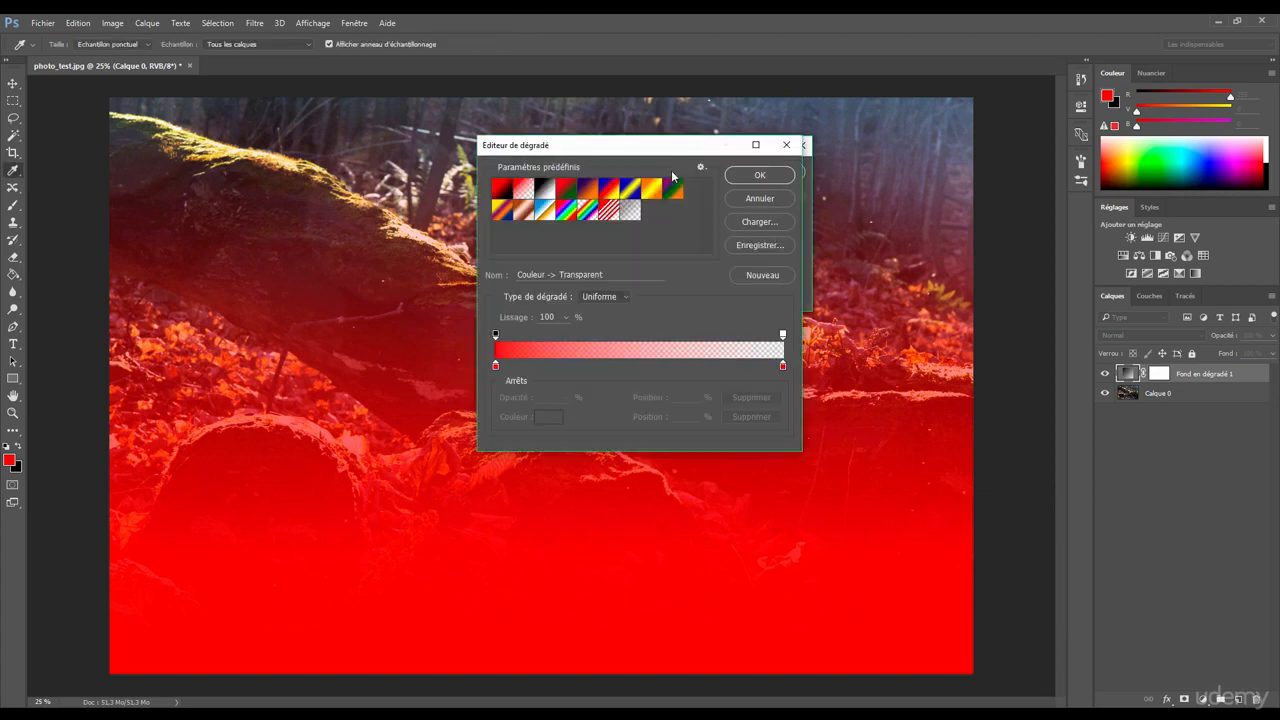
drag(603, 148, 913, 124)
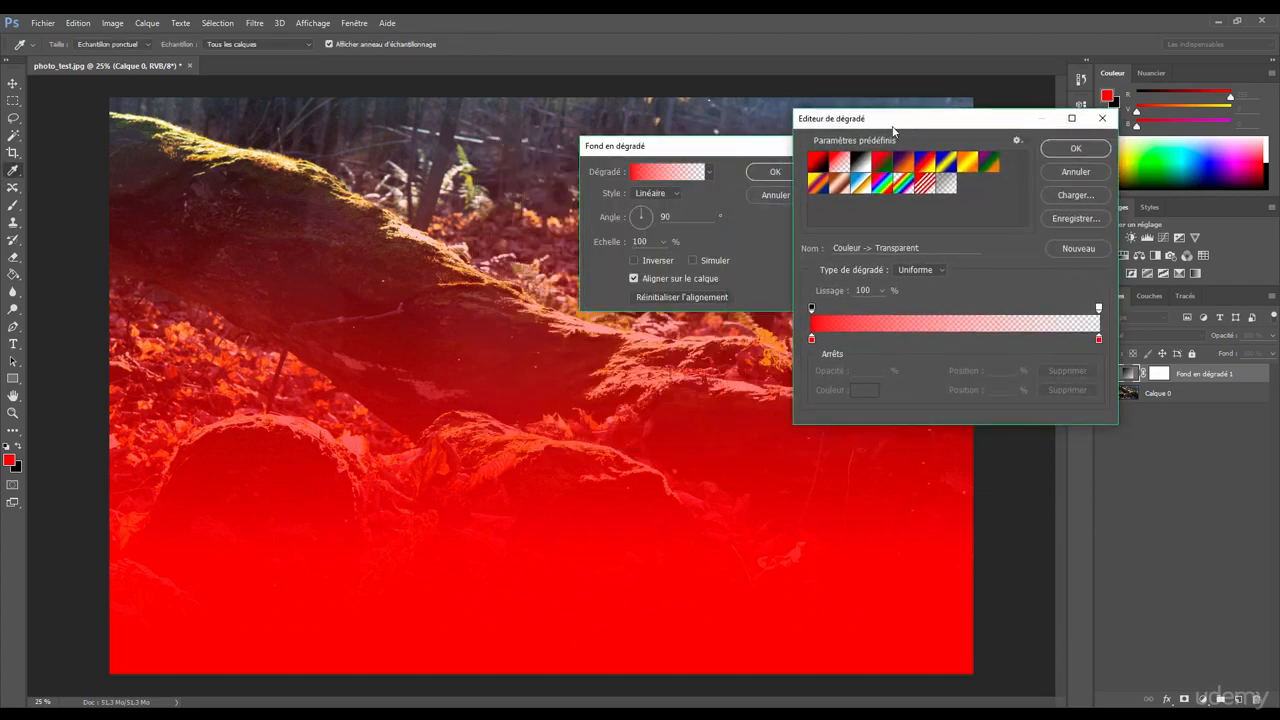
click(881, 161)
click(905, 163)
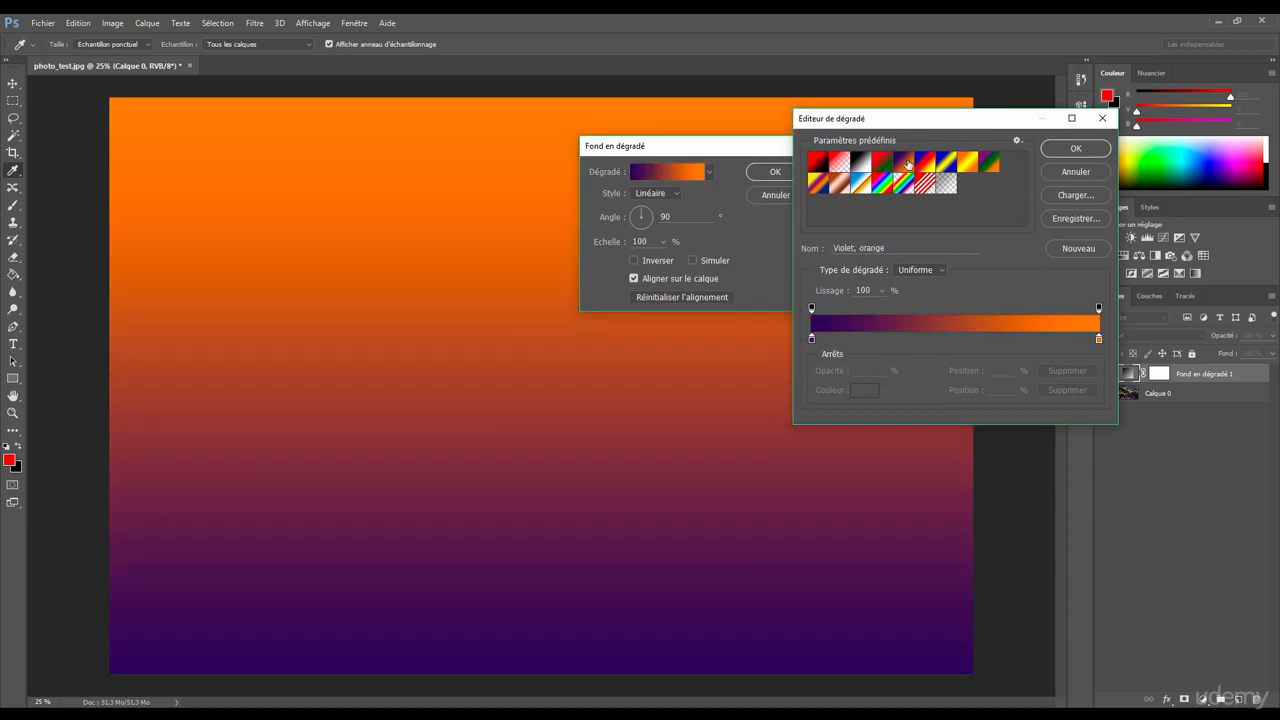
click(924, 163)
click(945, 162)
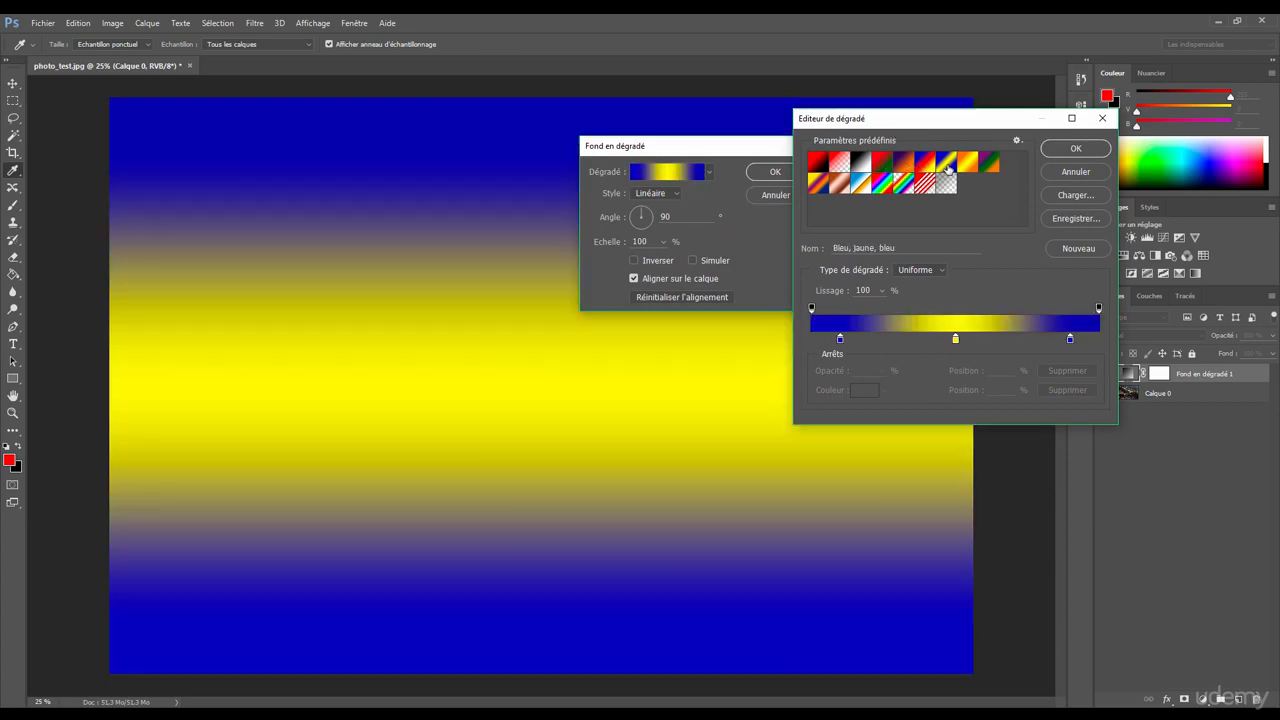
drag(930, 126, 920, 116)
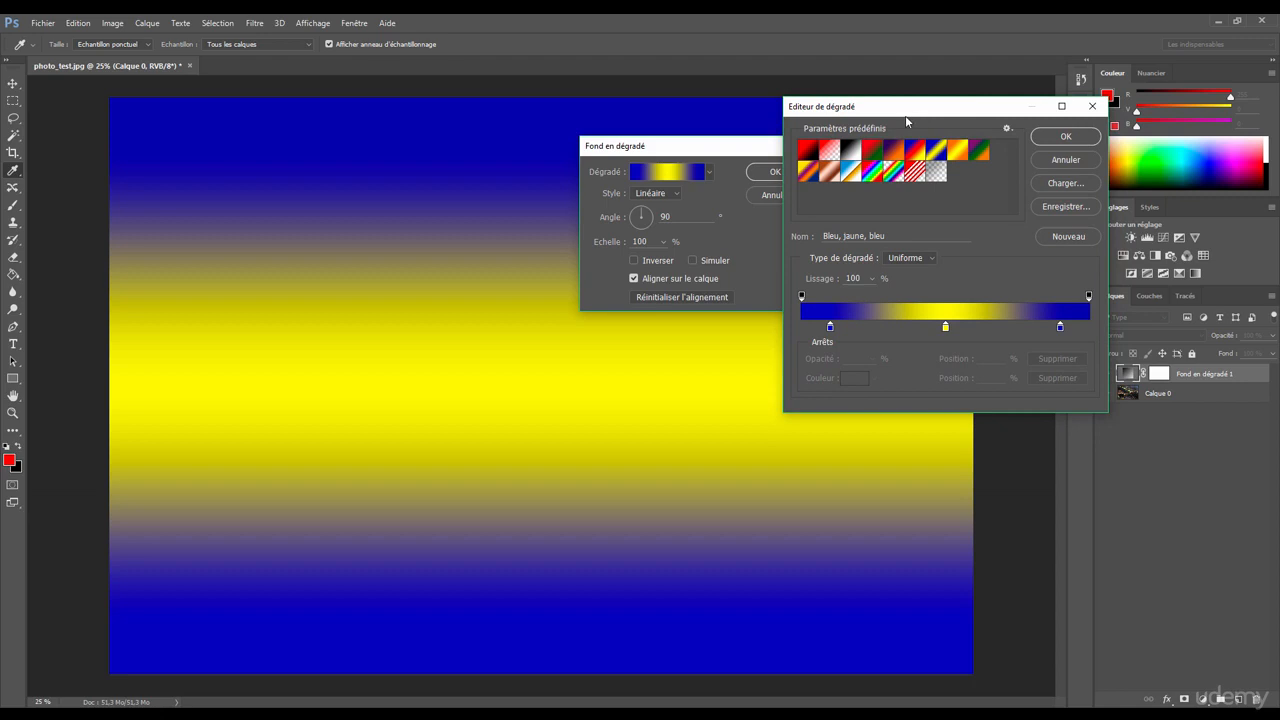
click(829, 152)
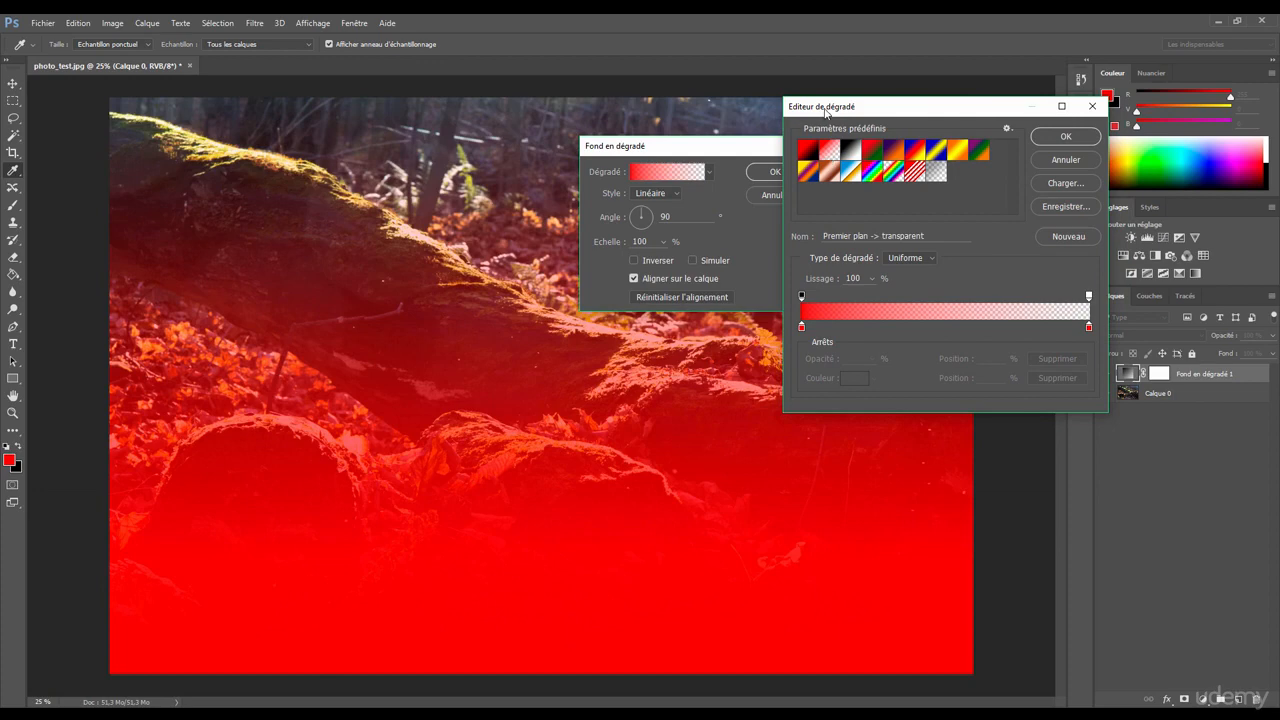
drag(826, 110, 803, 104)
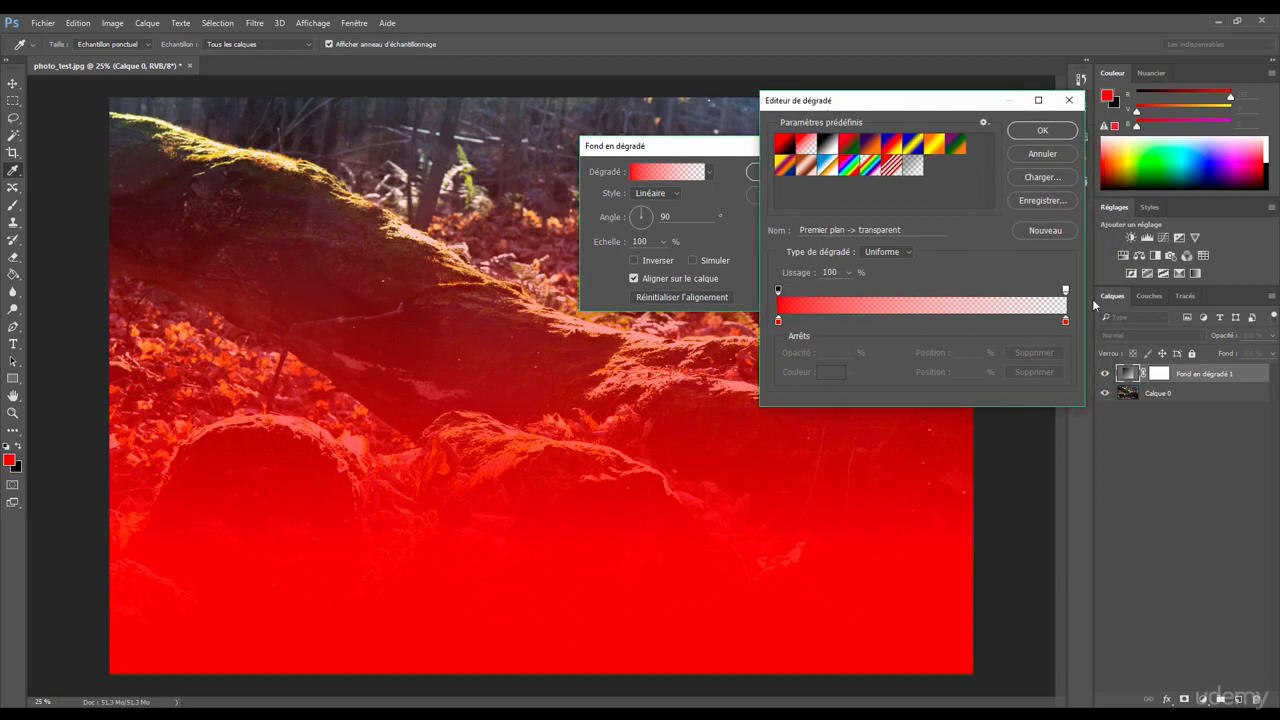
Step: Try raising the gradient's end opacity stop to 100 %, and return it to 0 %
click(1065, 320)
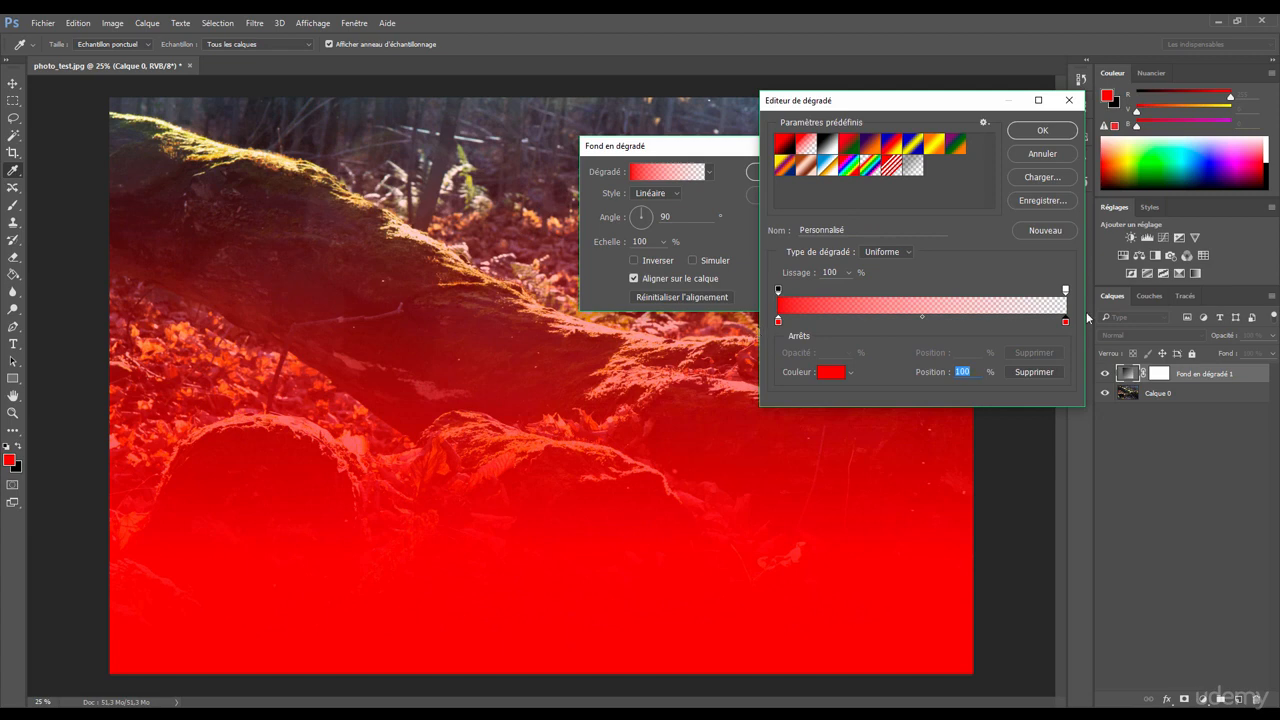
click(1065, 290)
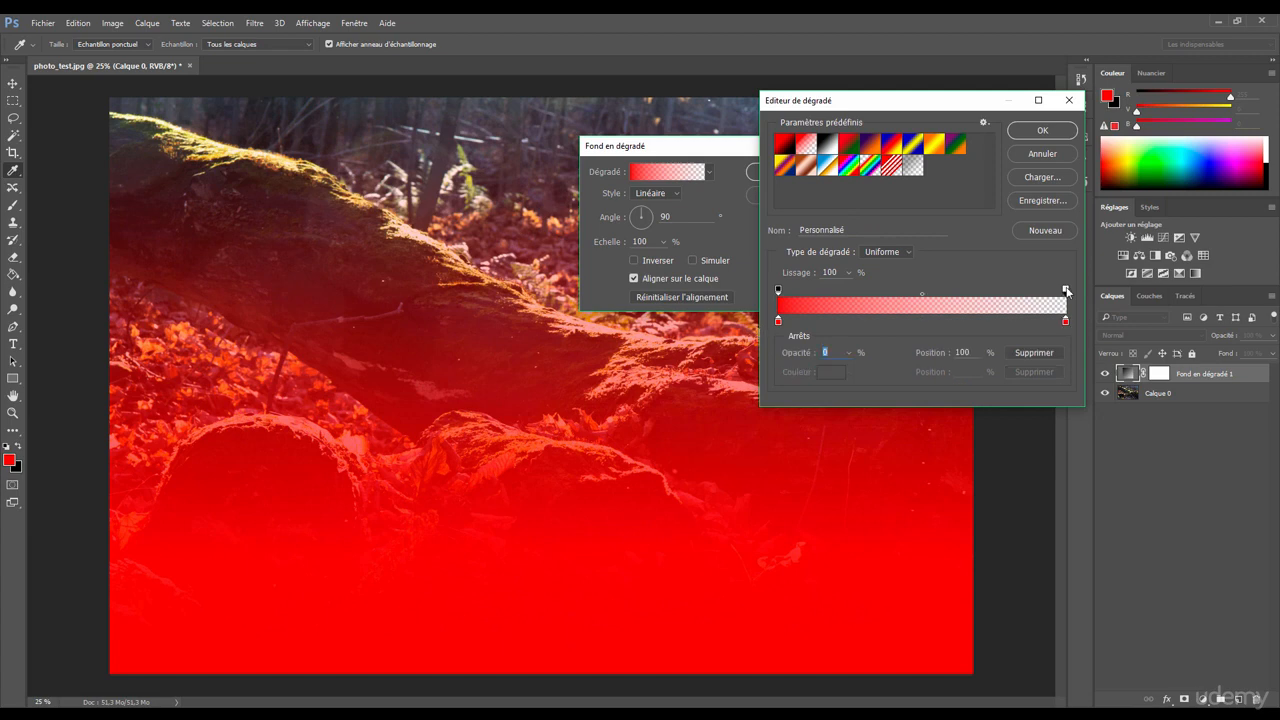
click(849, 352)
drag(846, 369, 916, 369)
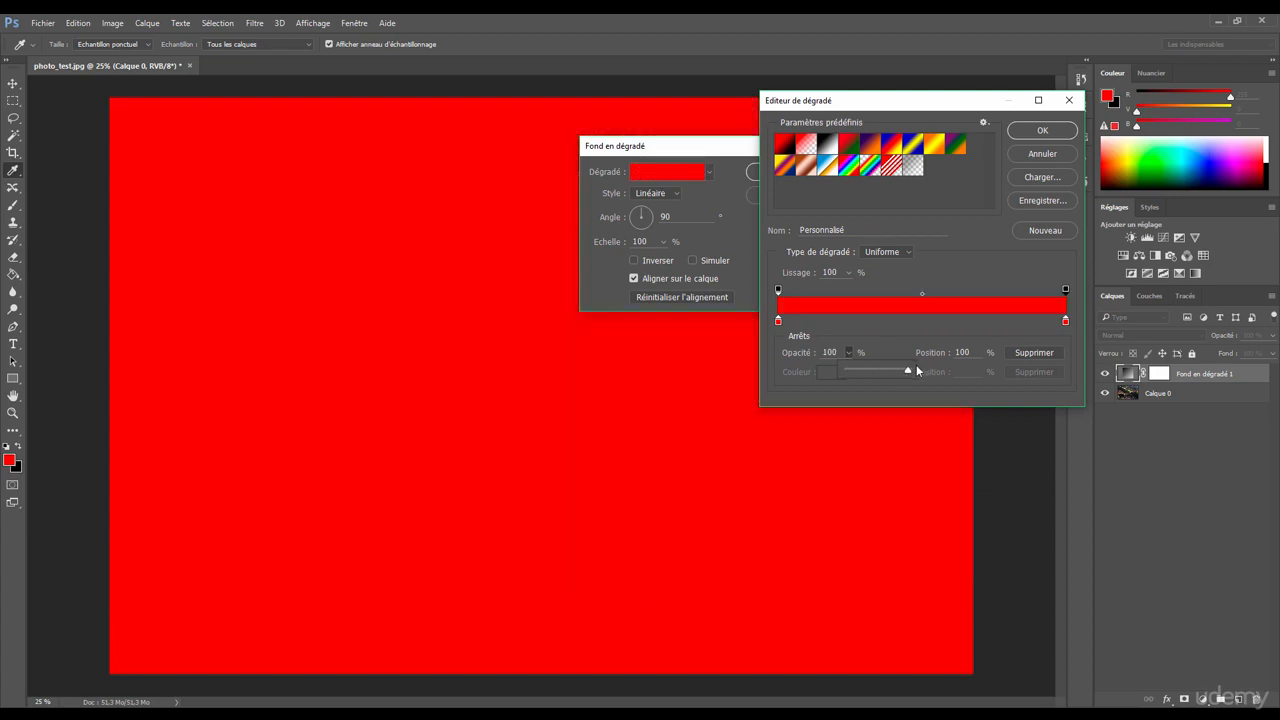
drag(909, 368, 816, 375)
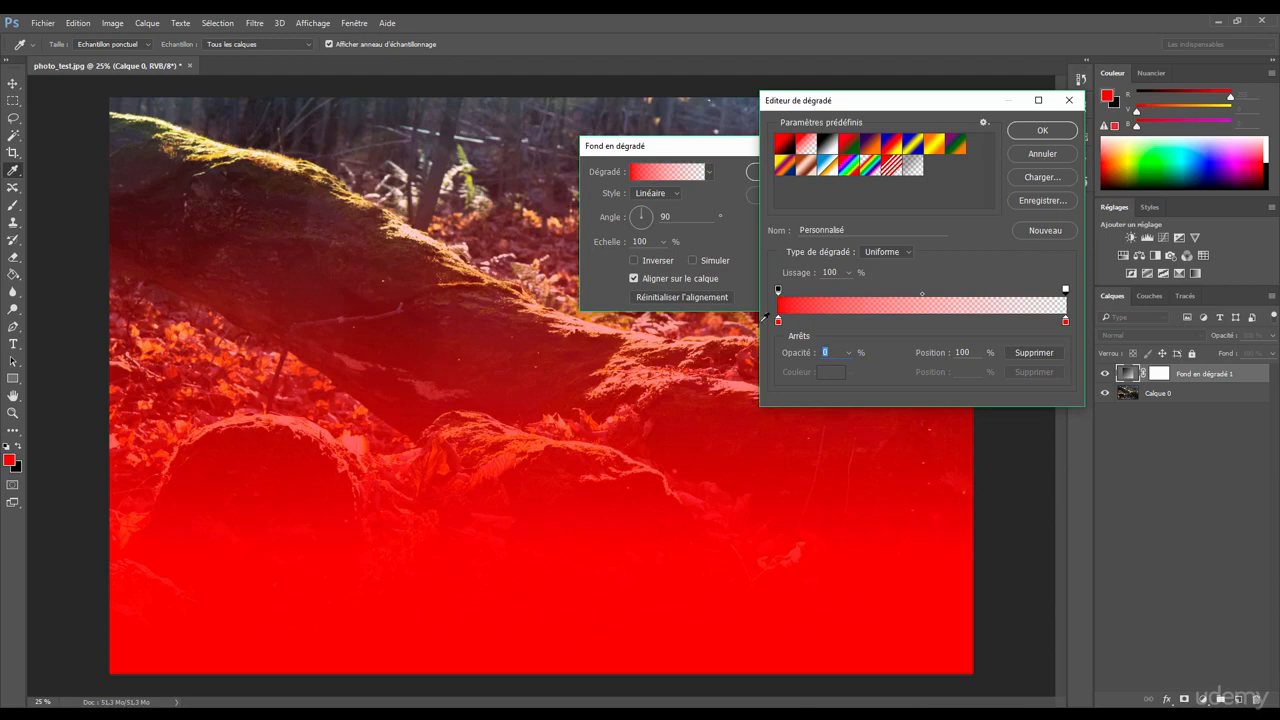
Step: Set the gradient's starting color stop to white ffffff and confirm the gradient fill
click(1065, 321)
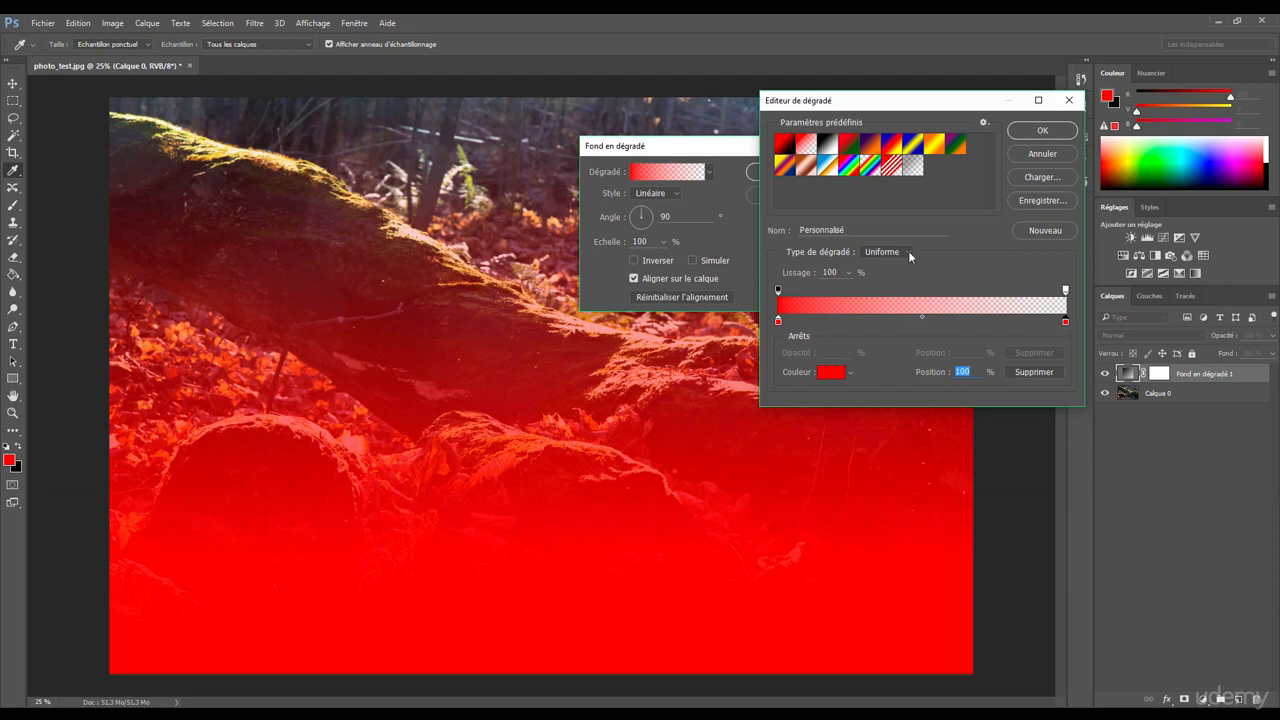
click(778, 321)
click(831, 372)
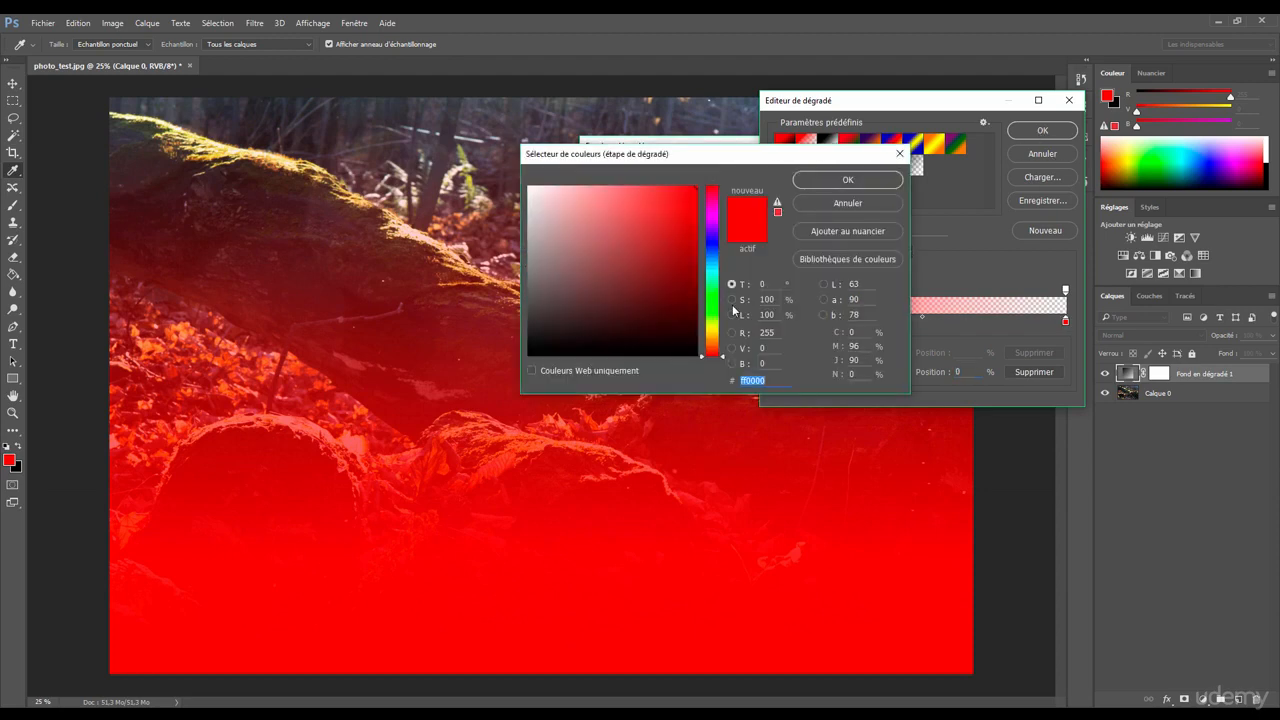
text(ffffff)
click(848, 179)
click(1042, 130)
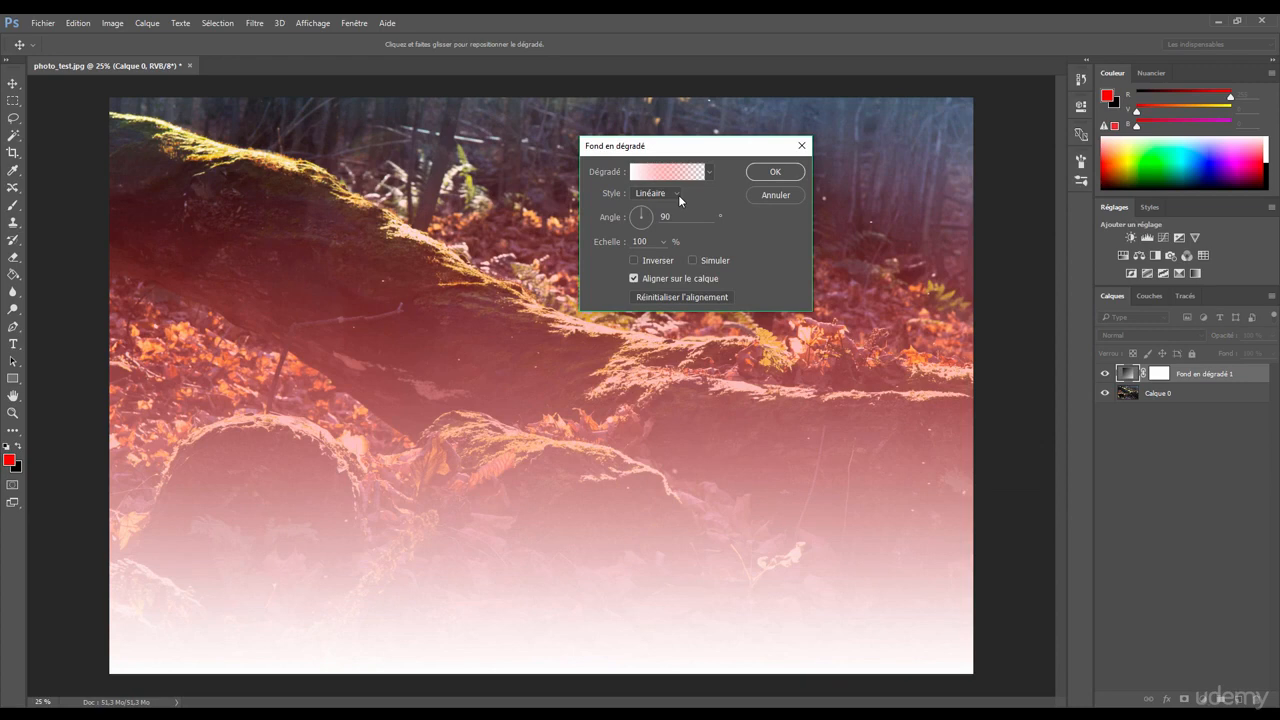
click(774, 172)
Step: Try the Eclaircir blend mode on the gradient fill layer, and set it to Incrustation
click(1138, 335)
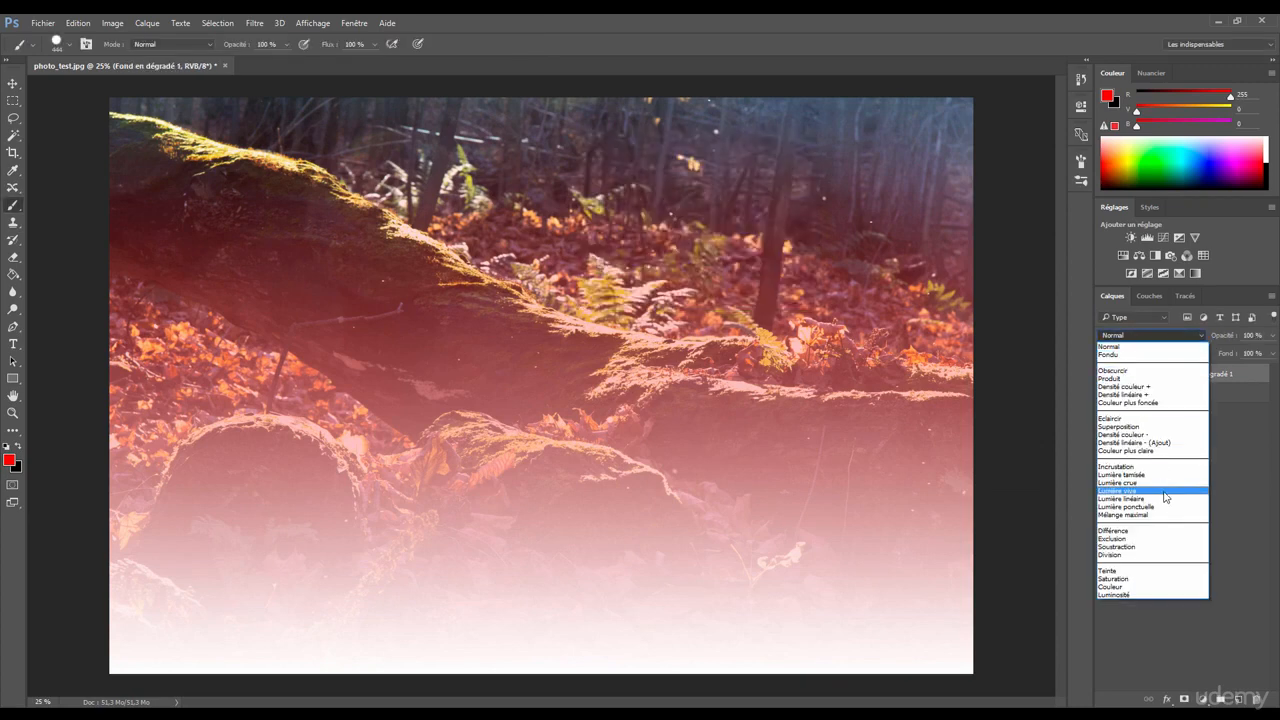
click(1112, 404)
click(1143, 333)
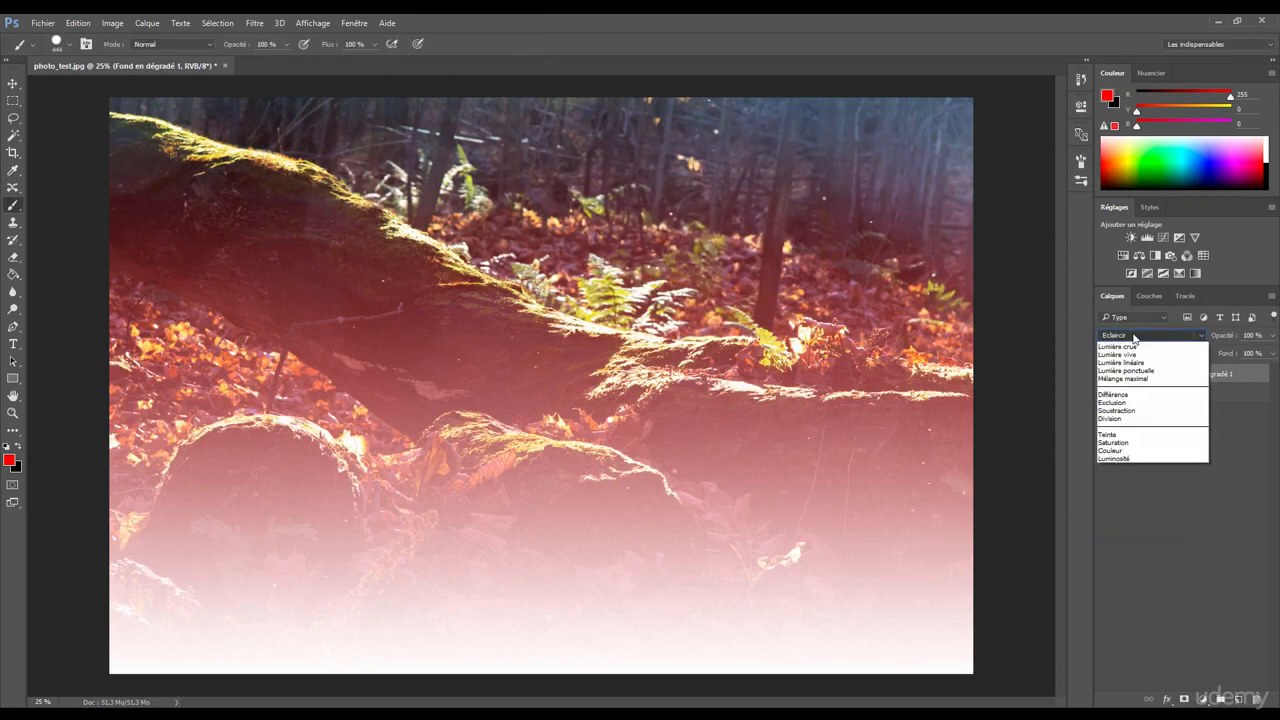
click(1140, 467)
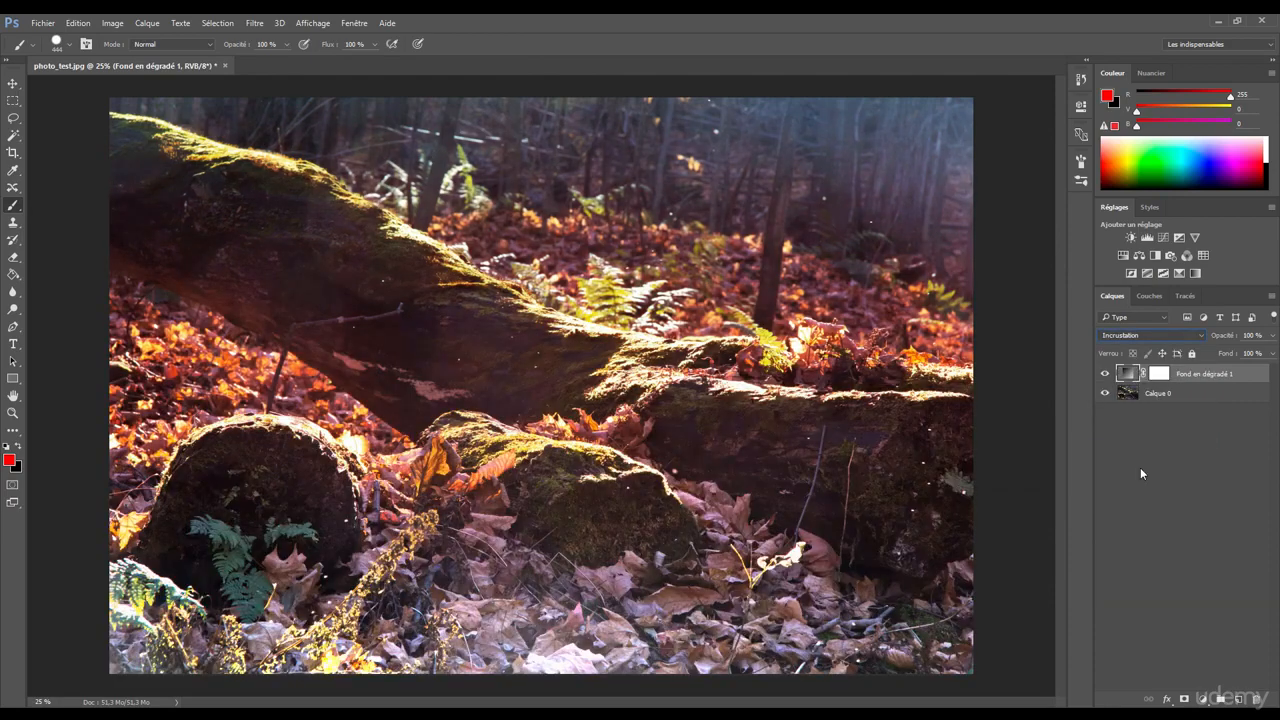
Step: Toggle the gradient fill layer's visibility repeatedly to compare the photo with and without the effect
click(1105, 374)
click(1105, 374)
click(1105, 374)
click(1105, 374)
click(1105, 374)
click(1105, 374)
click(1105, 374)
click(1105, 374)
Step: Apply the red-to-black gradient preset to the gradient fill layer and set its blend mode to Normal
double_click(1128, 377)
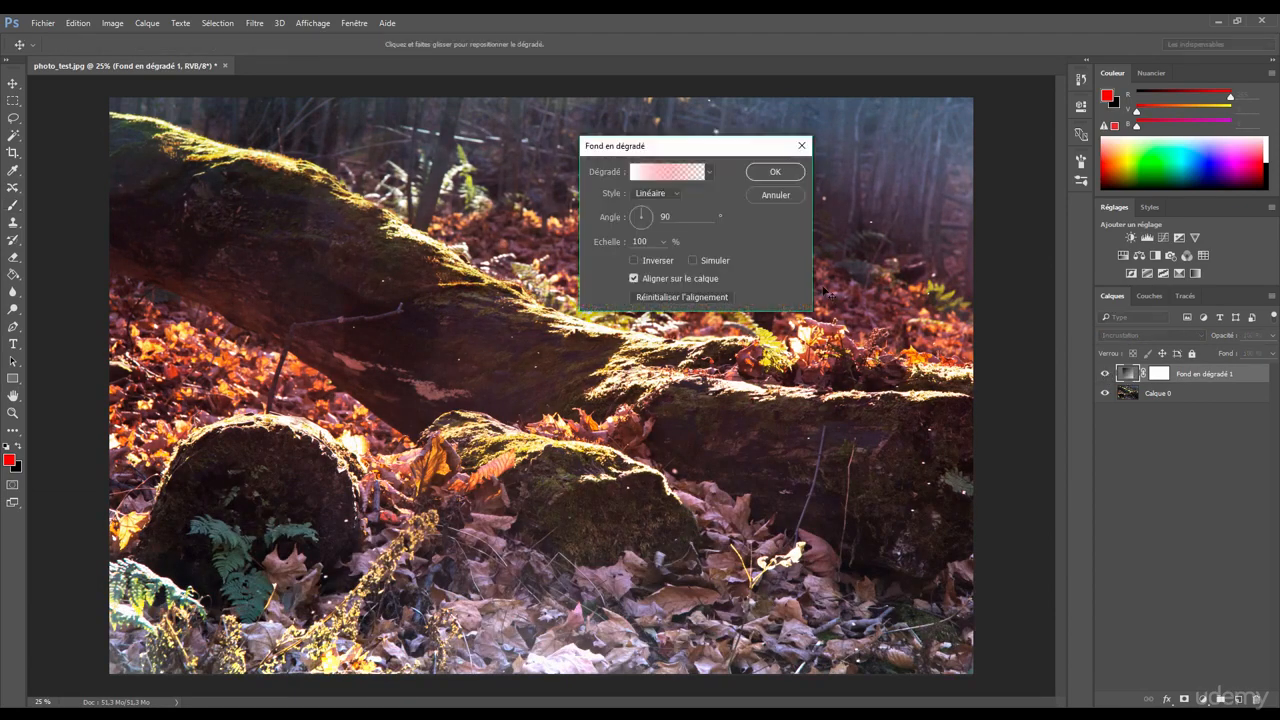
click(645, 194)
click(646, 205)
click(676, 180)
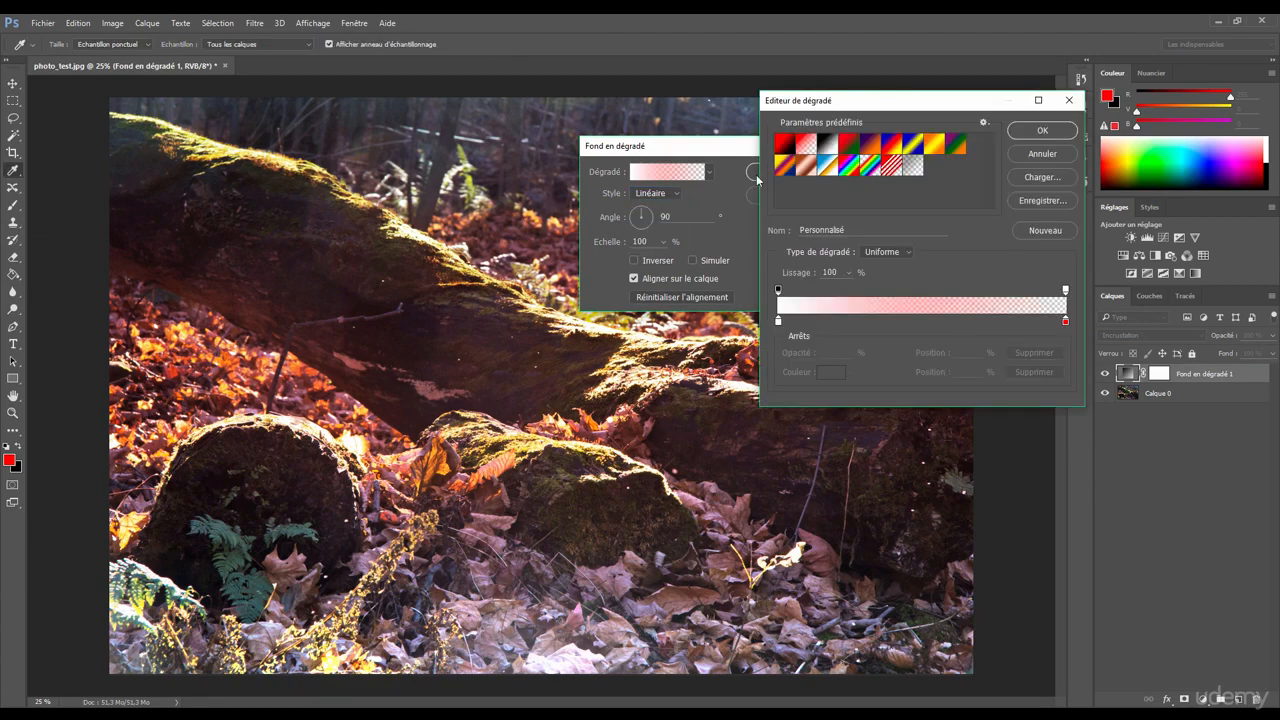
click(784, 145)
click(1042, 130)
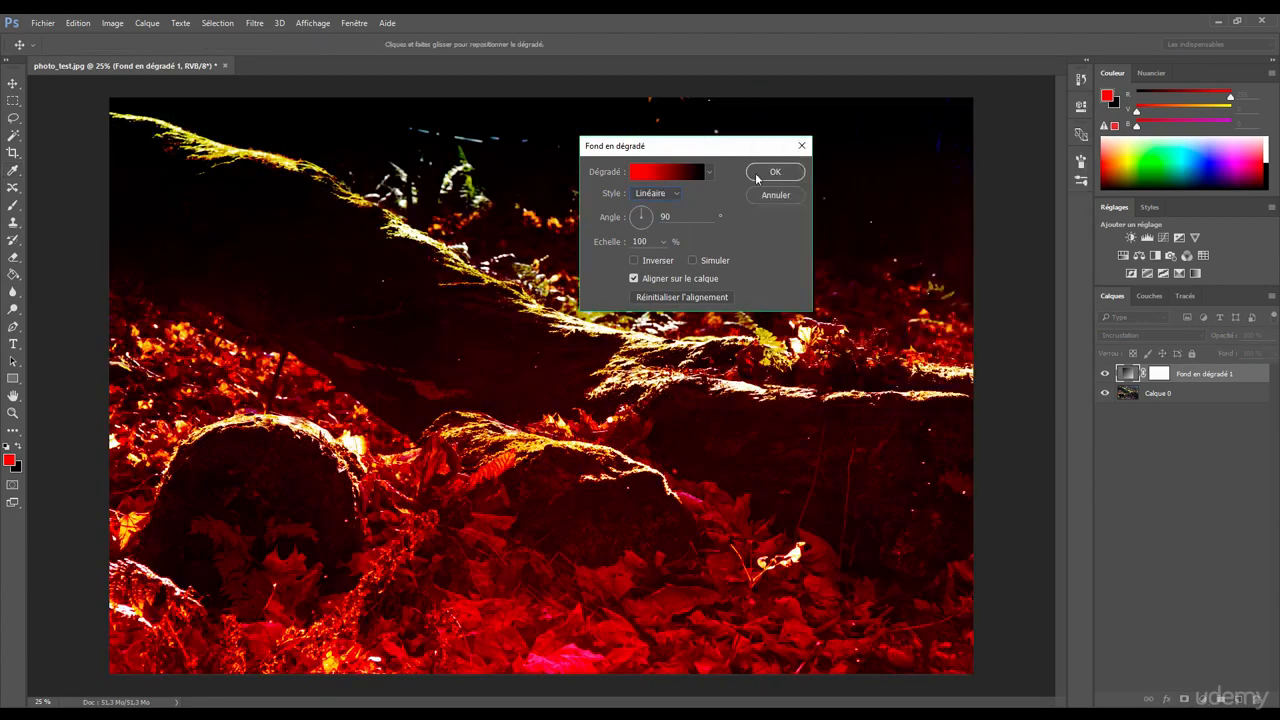
click(750, 177)
click(1150, 337)
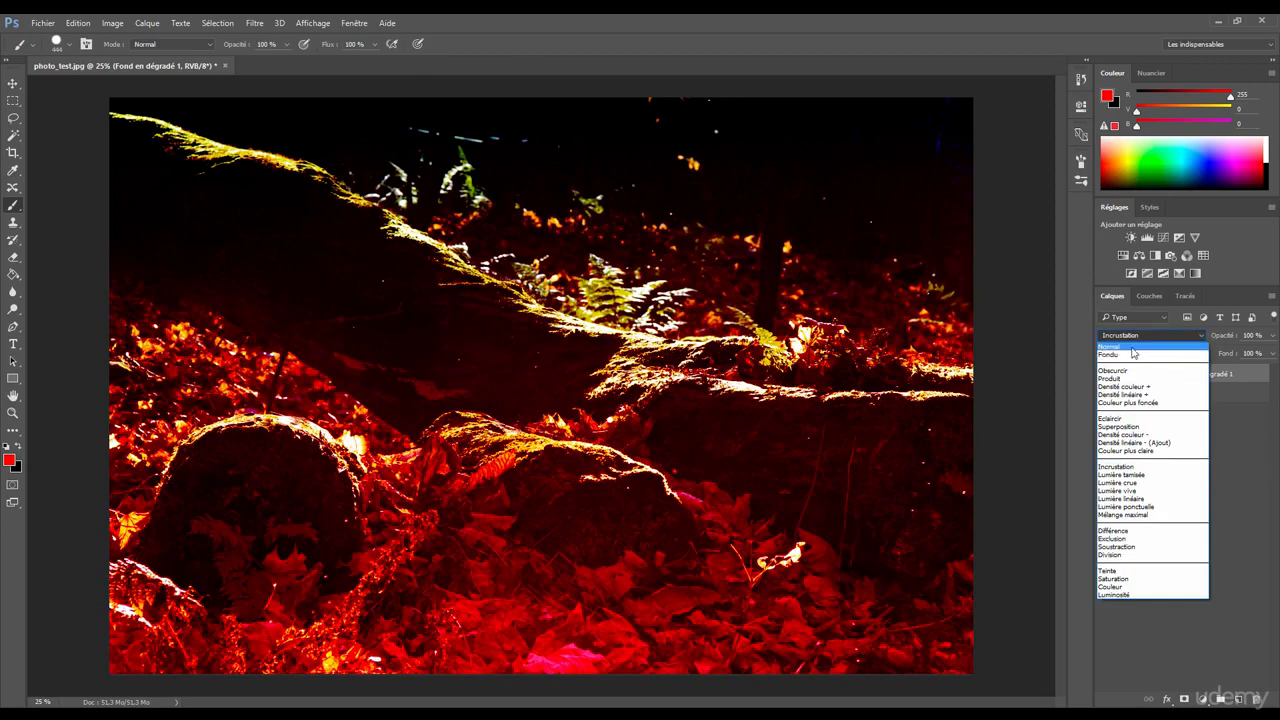
click(1110, 350)
Step: Try the gradient styles Radial, Angle, Réfléchi and Losange on the red-to-black fill, and return to Linéaire
double_click(1128, 374)
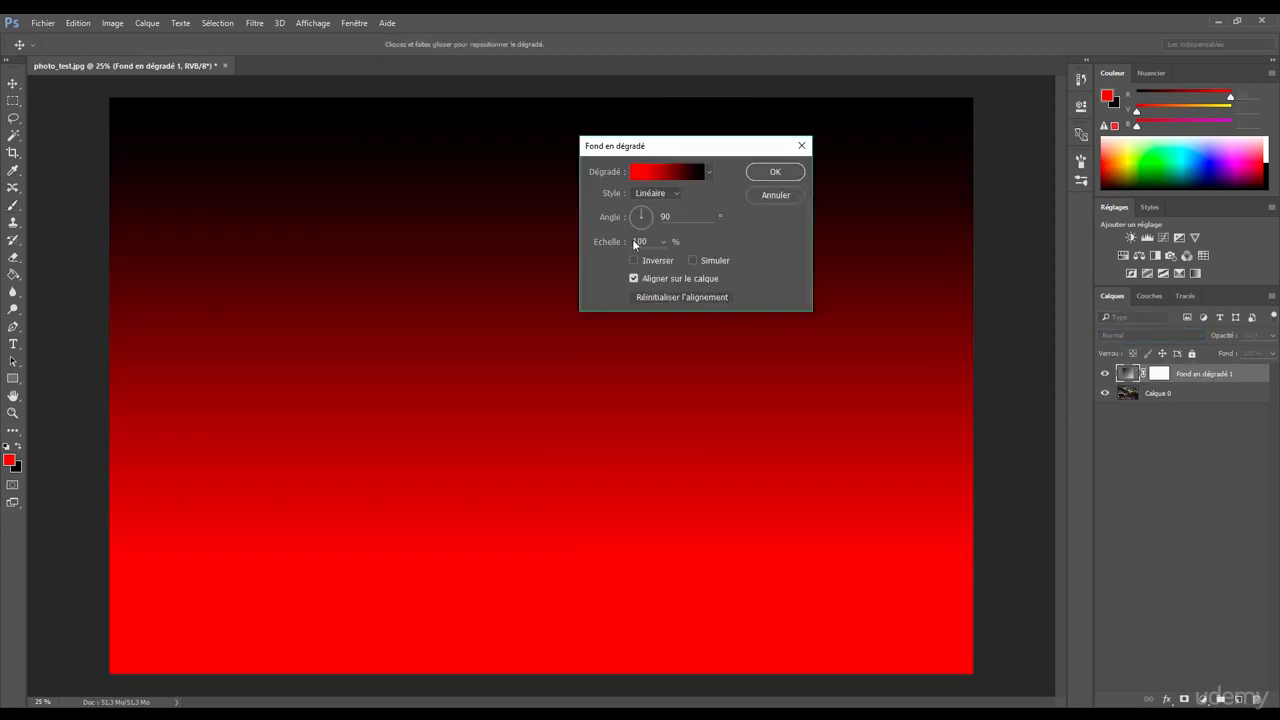
click(656, 193)
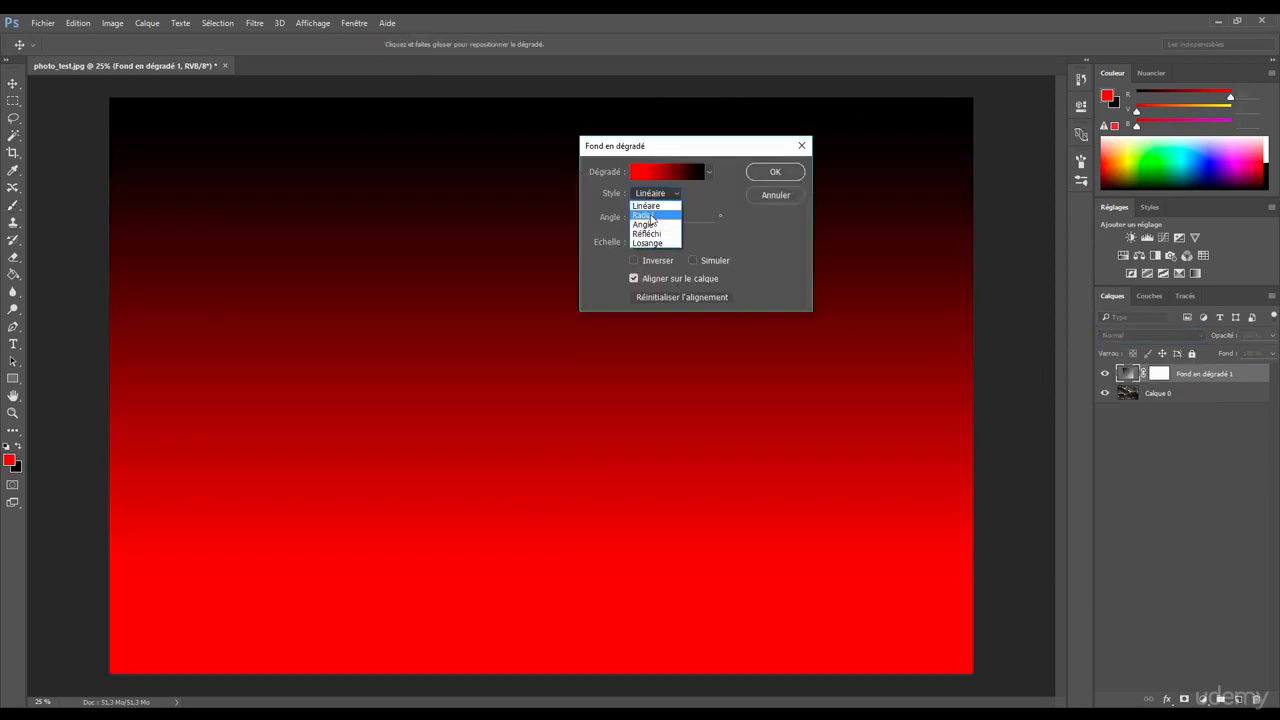
click(650, 210)
click(656, 197)
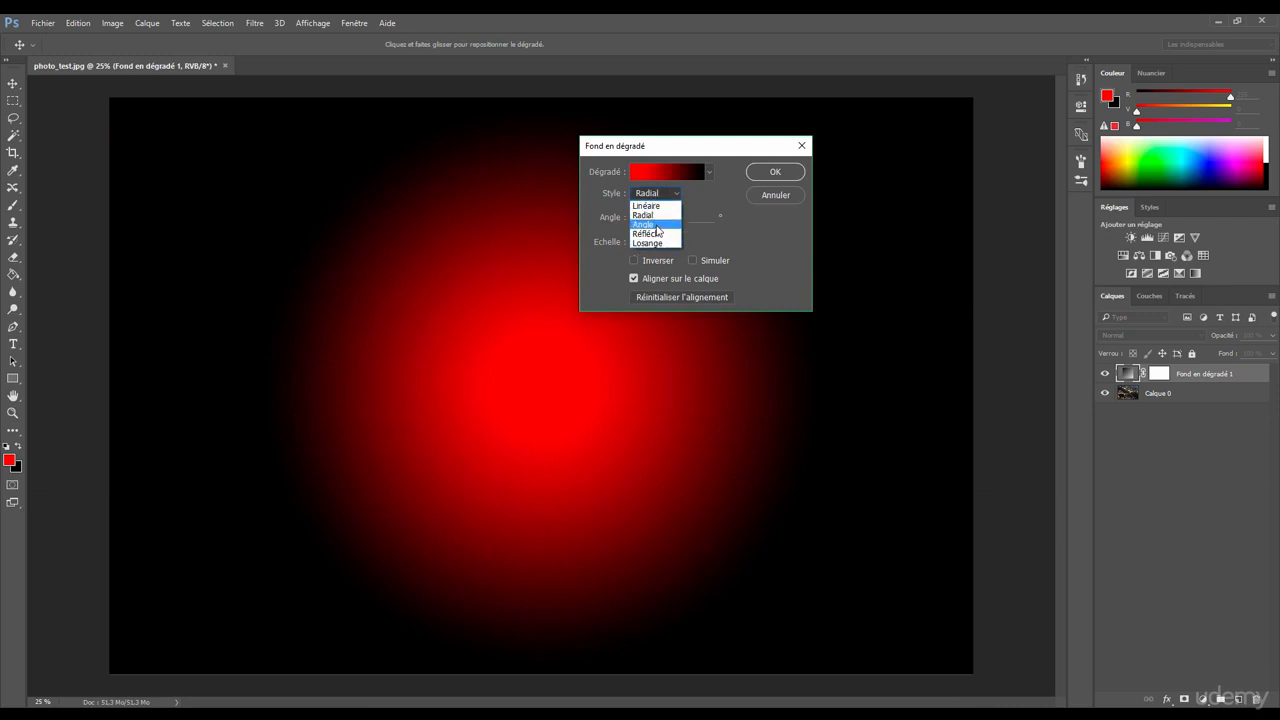
click(655, 224)
click(656, 196)
click(648, 233)
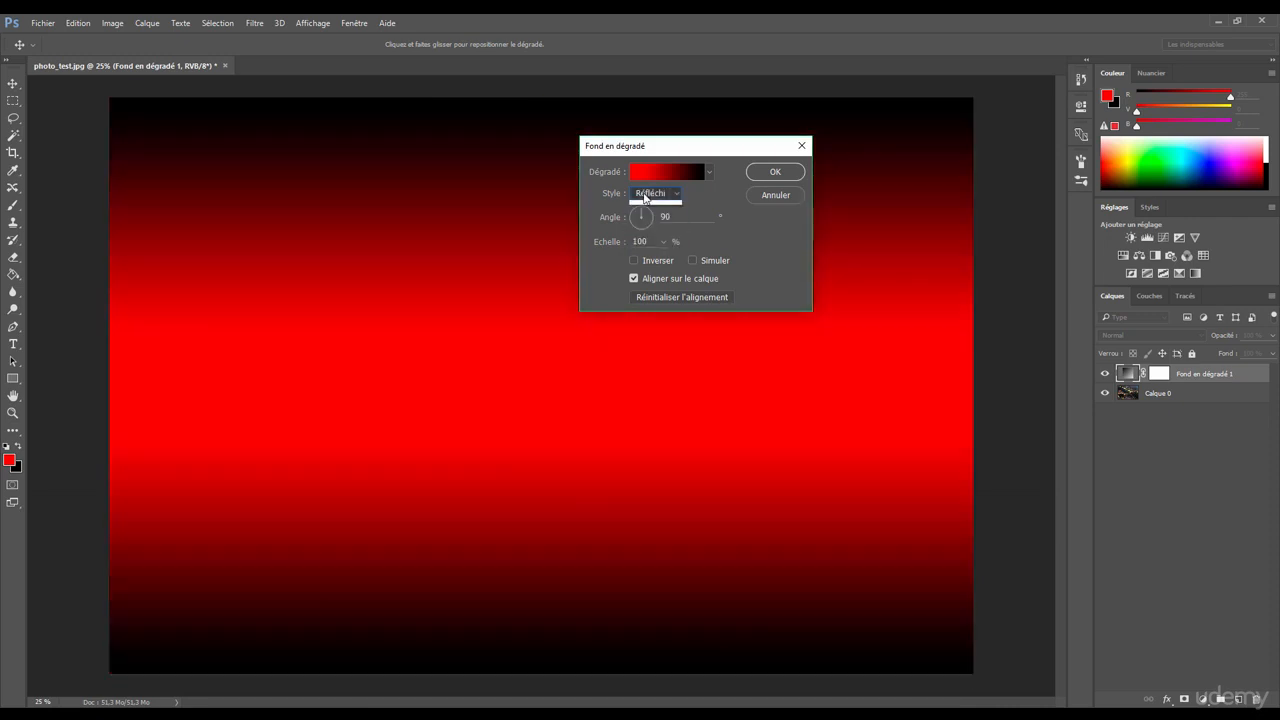
click(645, 194)
click(648, 242)
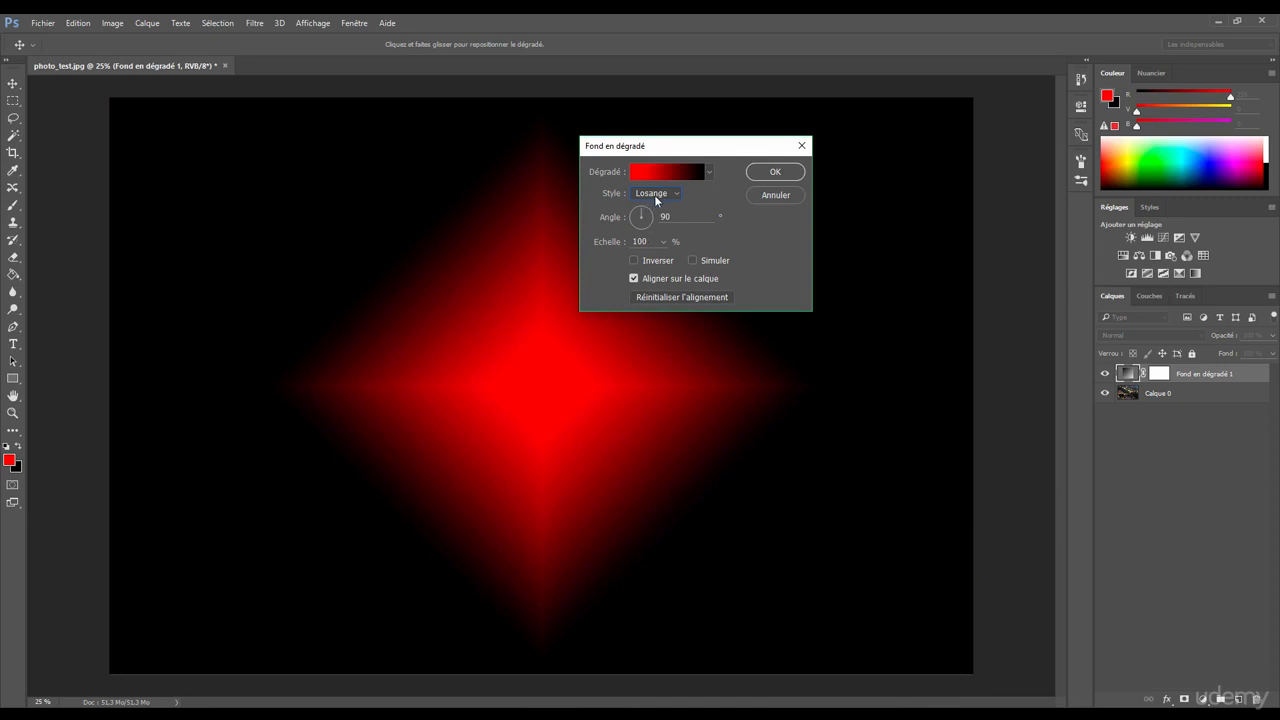
click(654, 194)
click(650, 202)
drag(665, 141, 862, 143)
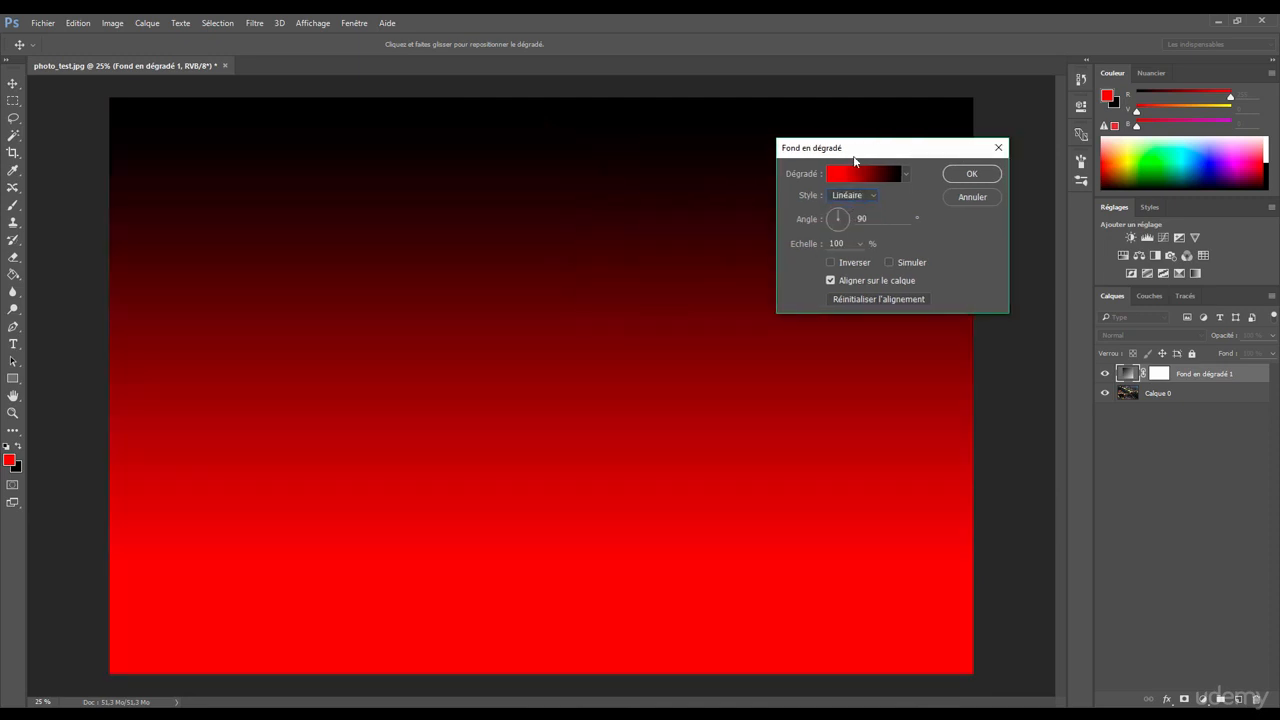
Step: Try angles of 0° and about 96° on the linear red-to-black gradient fill, and set the angle to 90°
drag(839, 216, 847, 225)
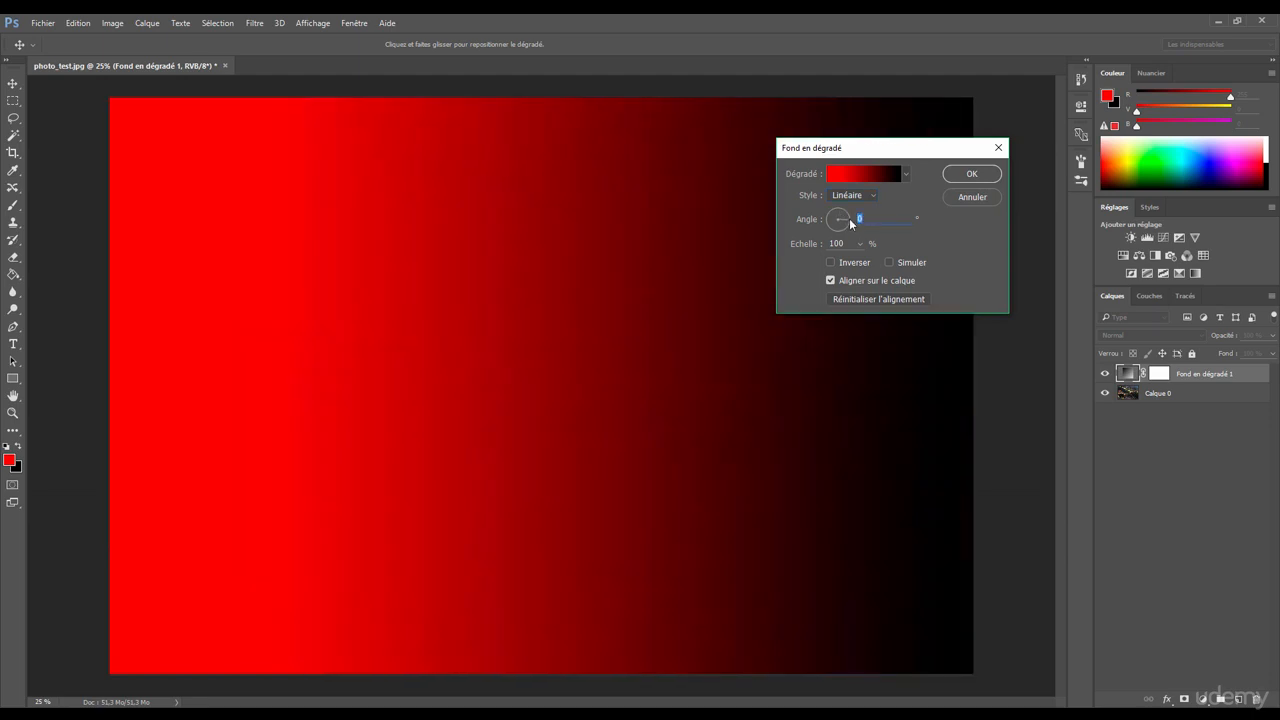
drag(851, 223, 838, 211)
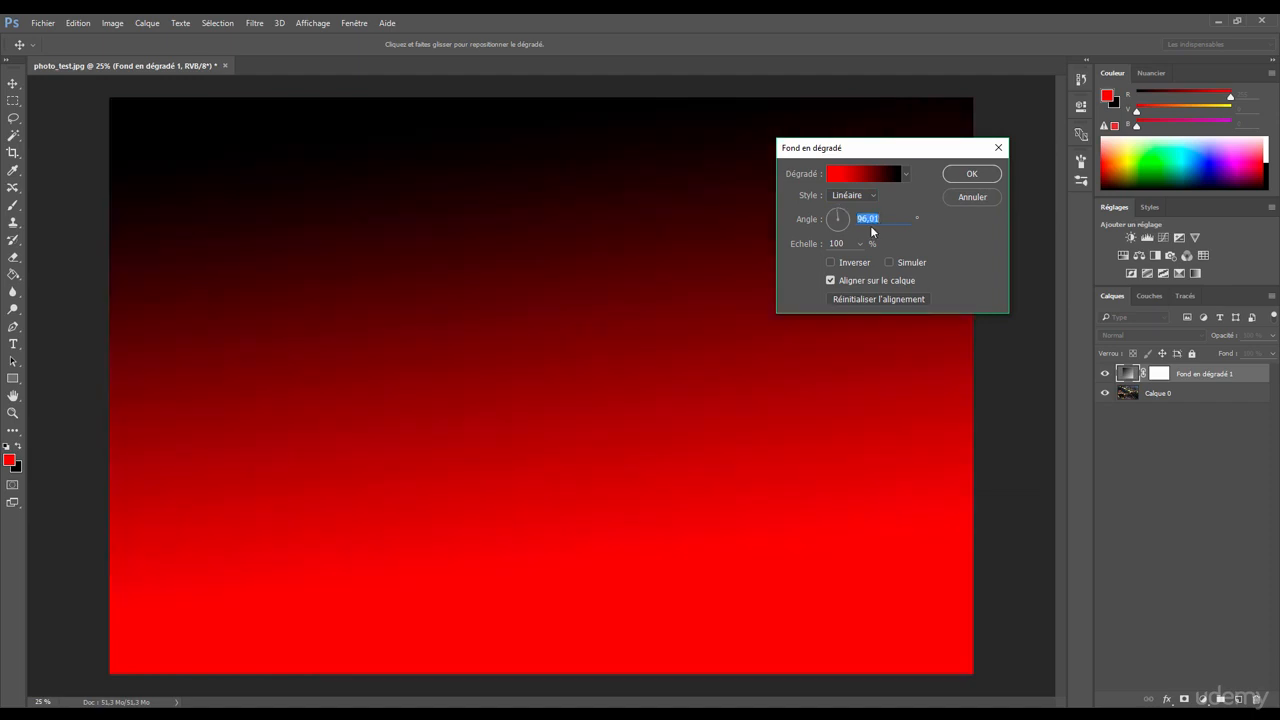
text(90)
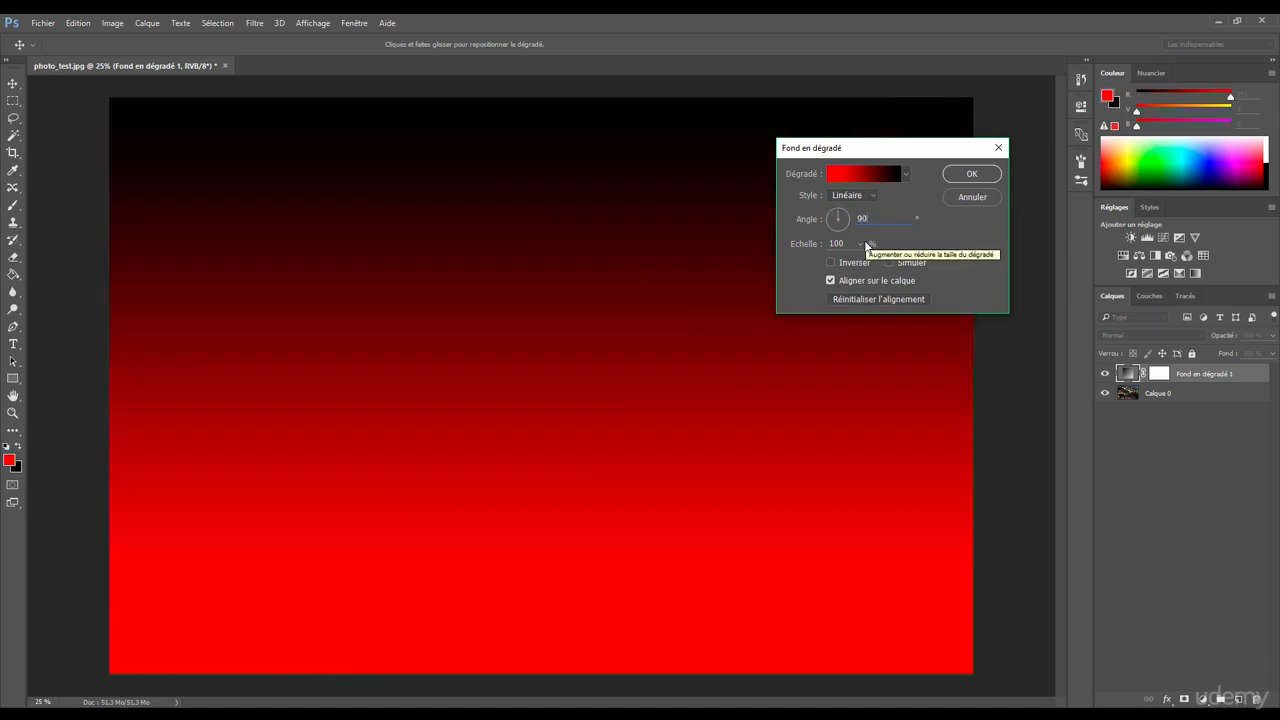
Step: Try gradient scales of 1 % and about 253 %, and return the scale to 100 %
click(861, 244)
drag(862, 261, 852, 263)
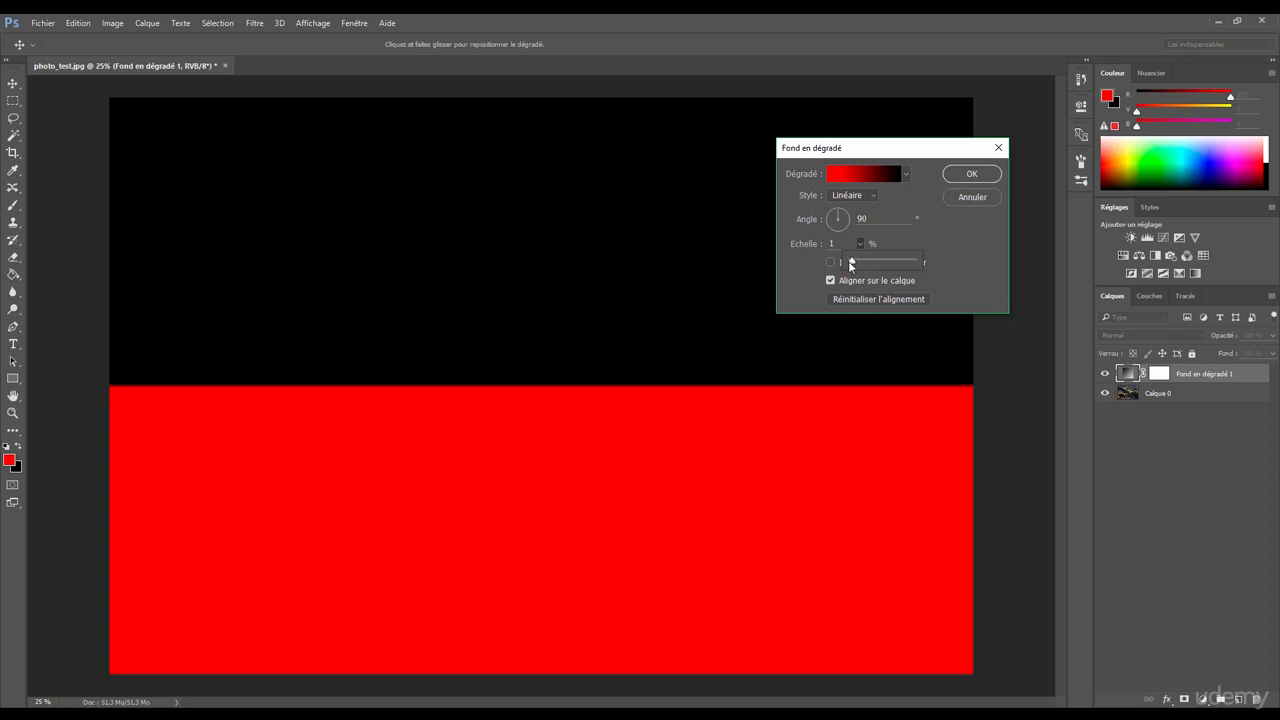
drag(853, 265, 874, 267)
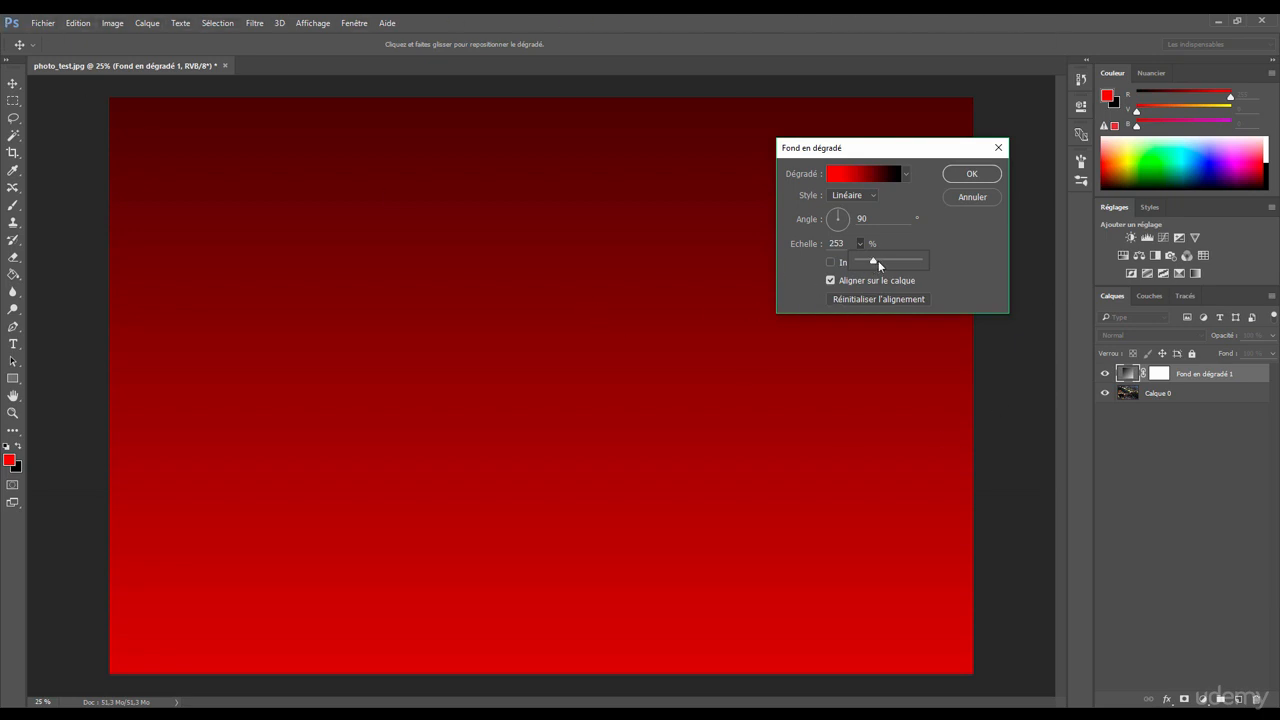
drag(875, 265, 866, 266)
Step: Toggle the Inverser option repeatedly to compare the gradient's two directions, leaving it off
click(834, 263)
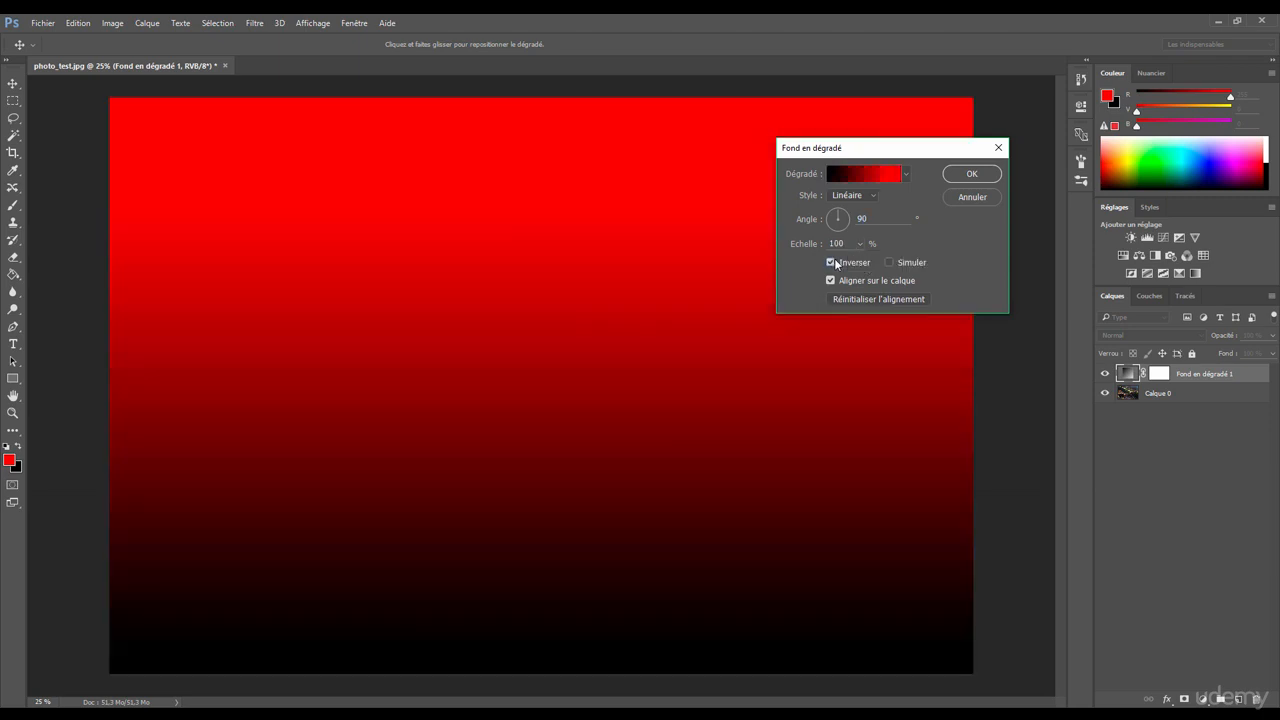
click(832, 265)
click(832, 264)
click(831, 263)
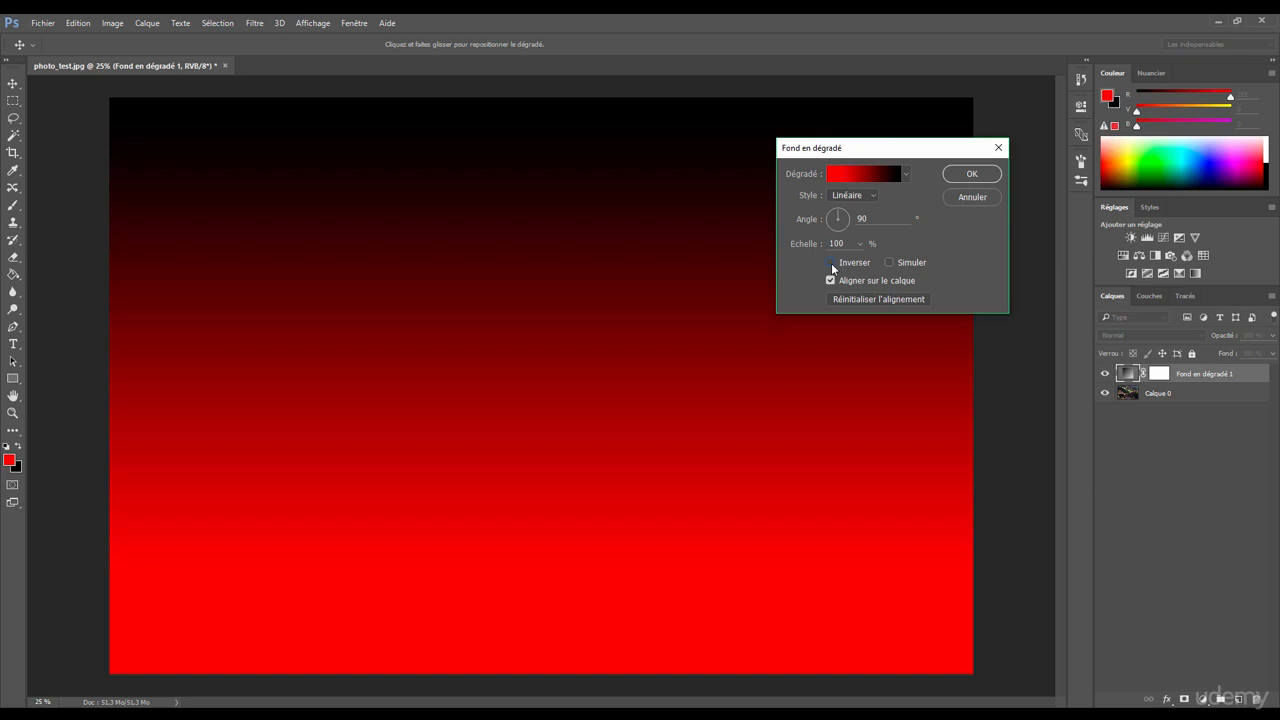
click(831, 263)
click(831, 263)
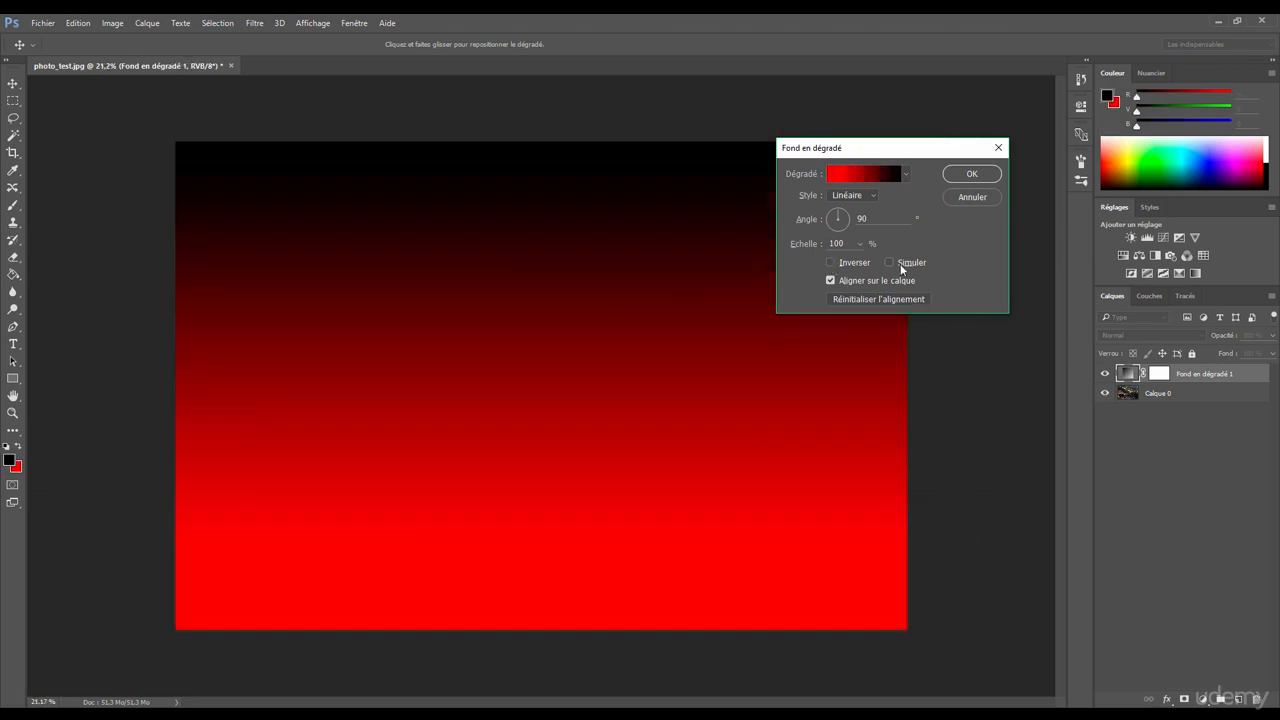
Step: Switch the Simuler option on and off for the gradient, and confirm the fill settings
click(902, 263)
click(901, 263)
key(ctrl)
click(971, 175)
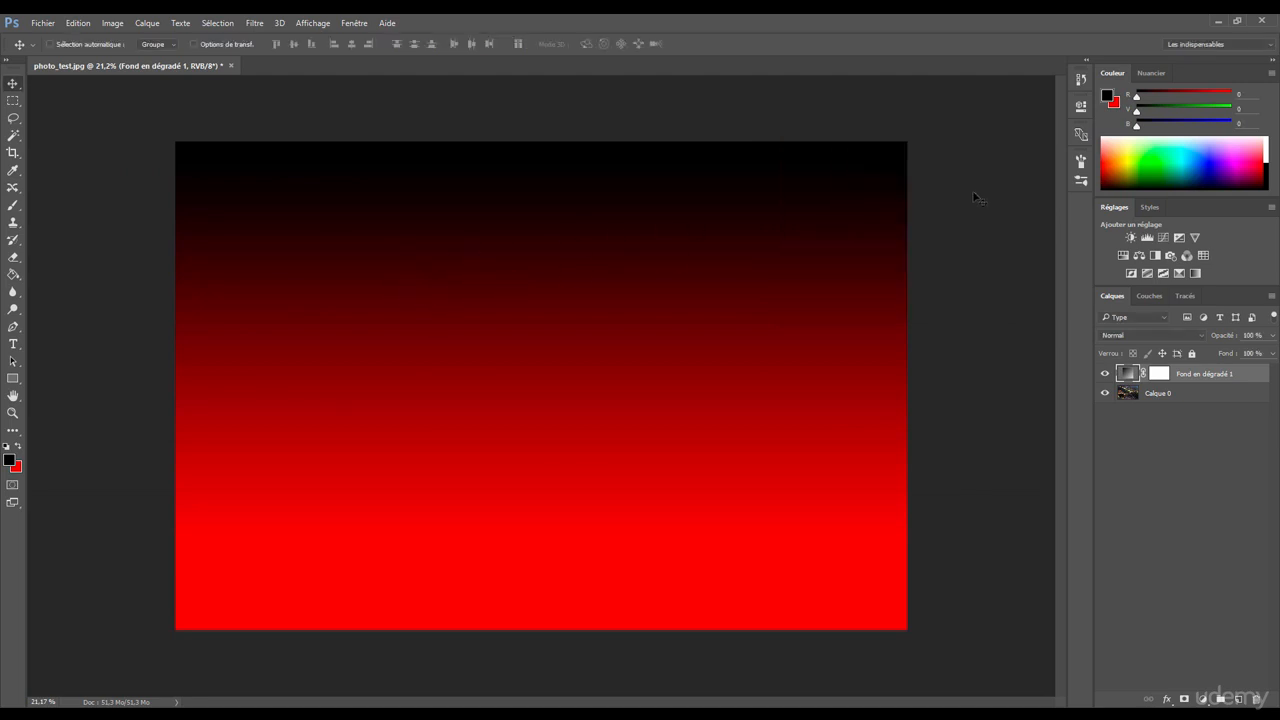
Step: Reopen the gradient fill settings, toggle Simuler to examine its effect on the color transitions close up, and cancel
drag(391, 266, 447, 277)
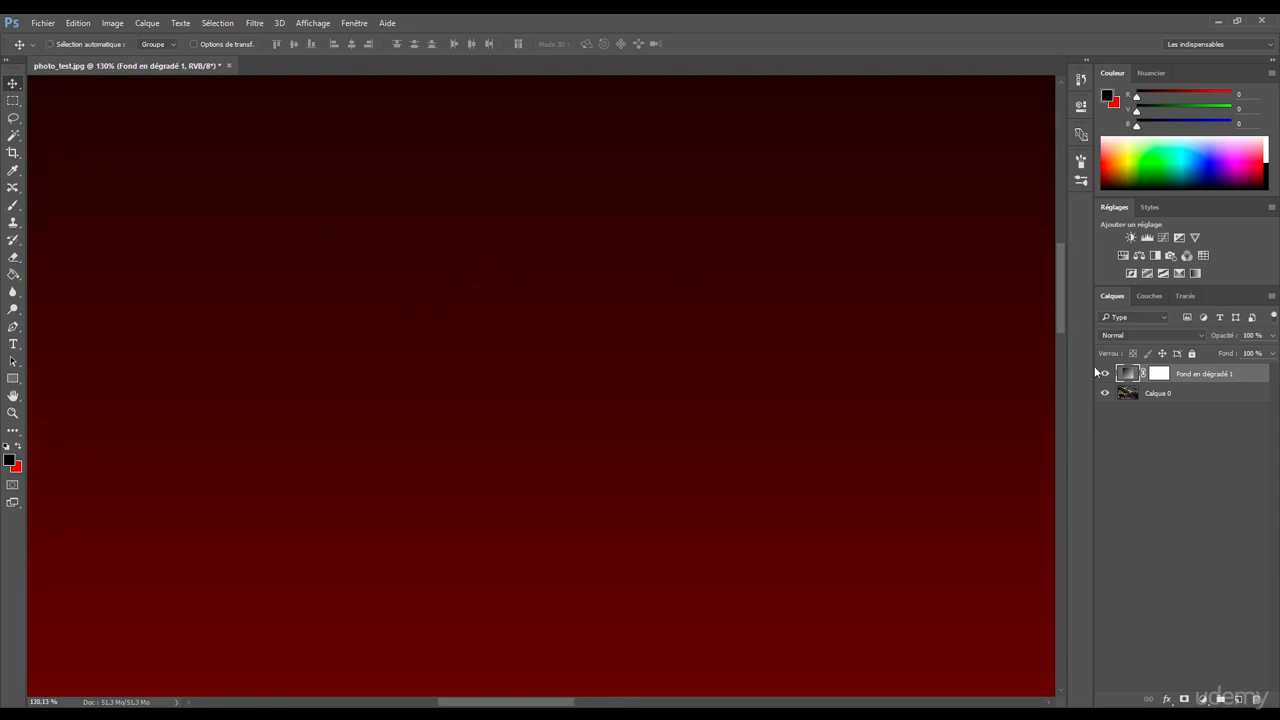
double_click(1127, 373)
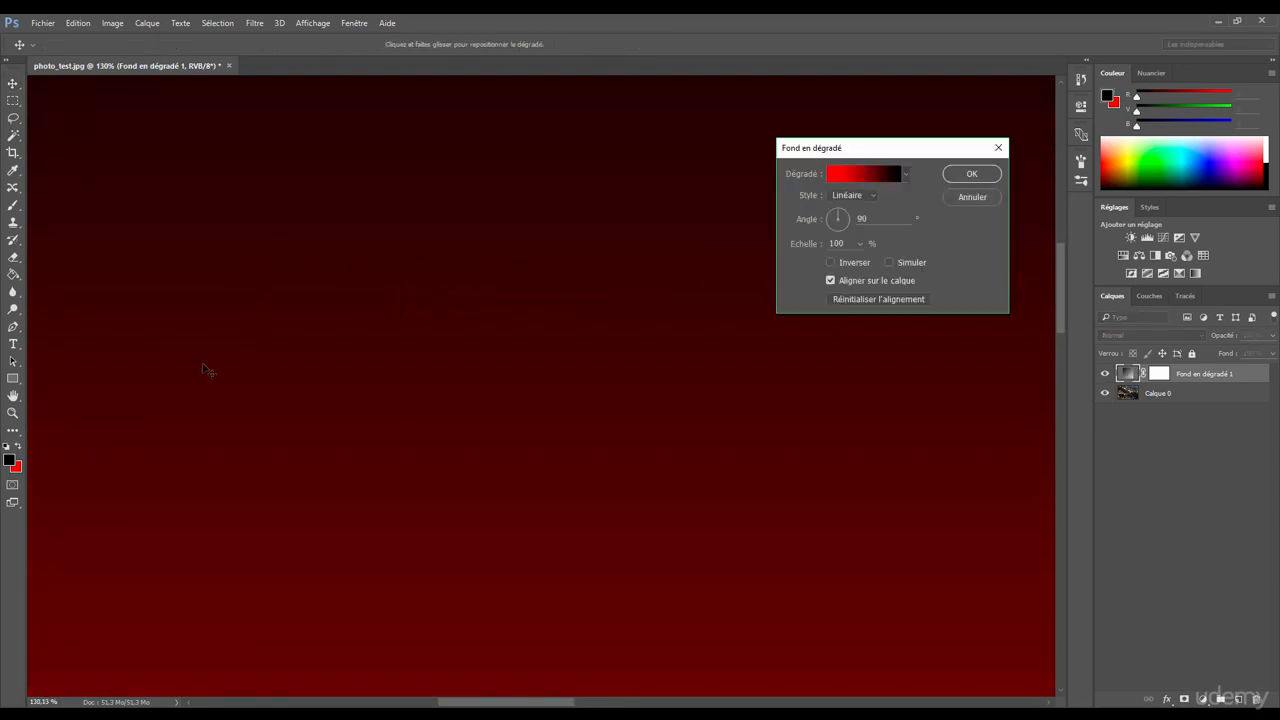
click(904, 264)
click(890, 263)
click(972, 197)
drag(632, 335, 727, 372)
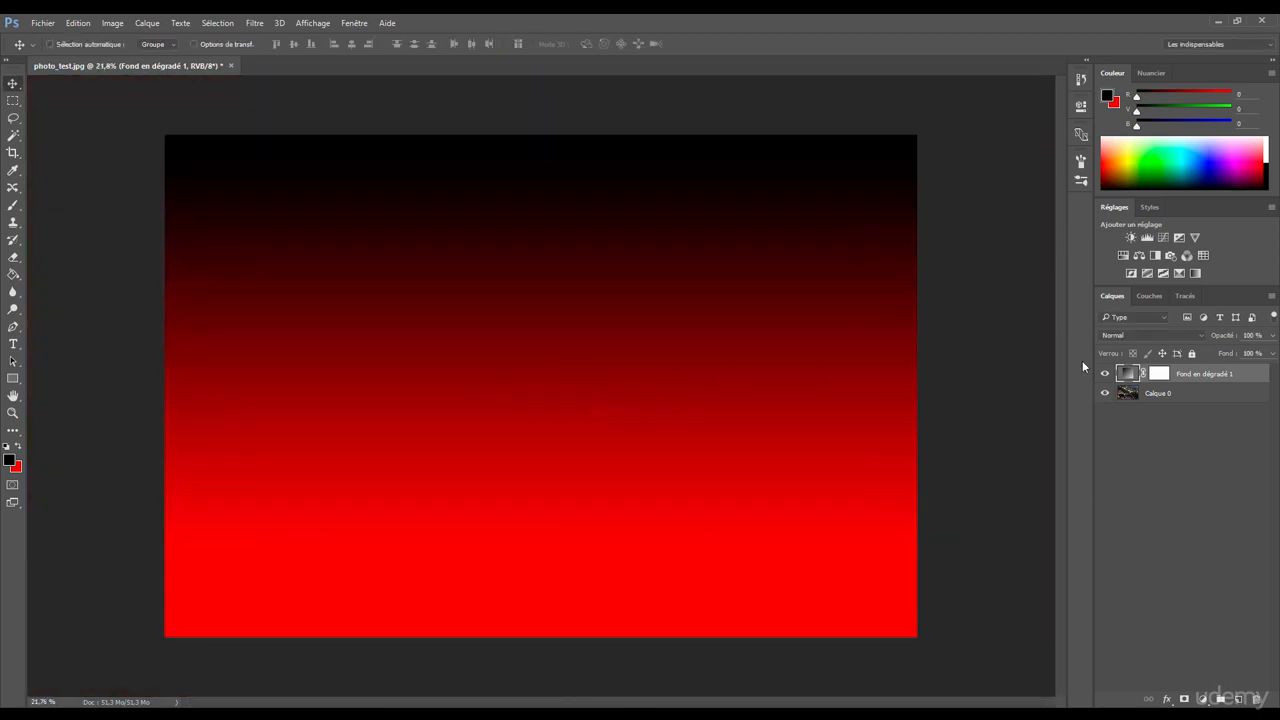
Step: Delete the gradient fill layer above the forest photo
click(1185, 397)
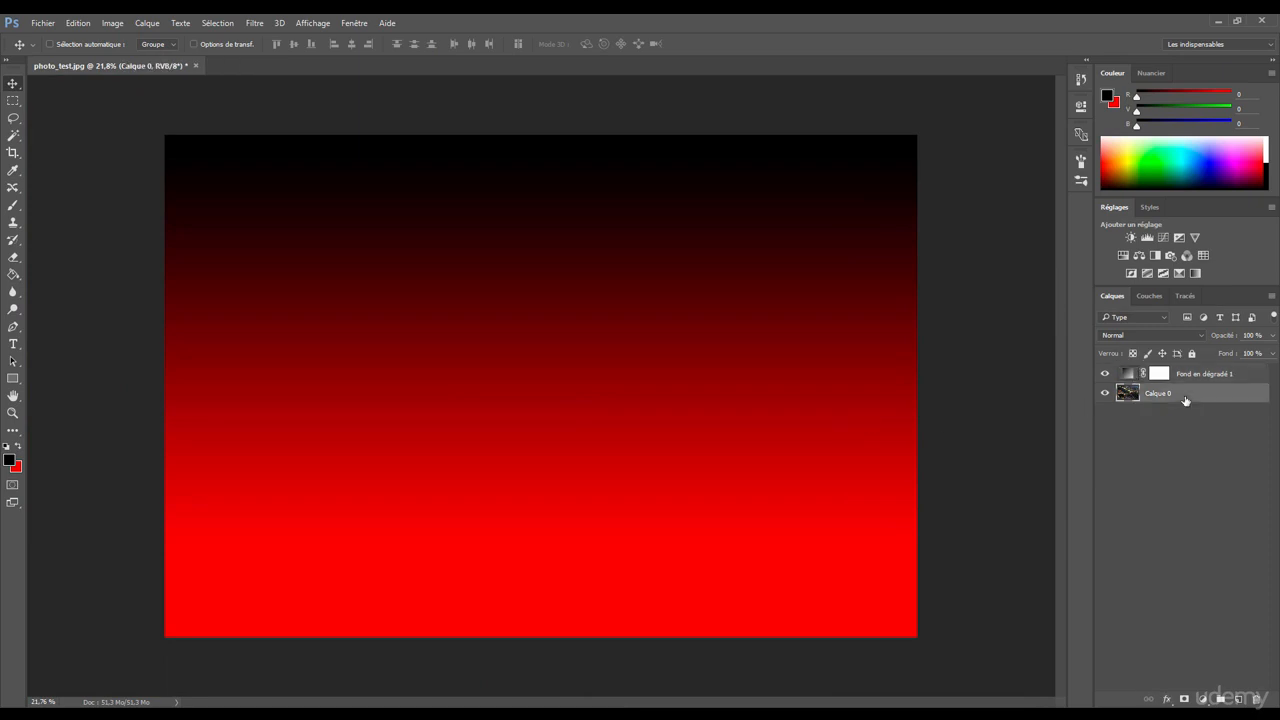
click(1194, 376)
key(Delete)
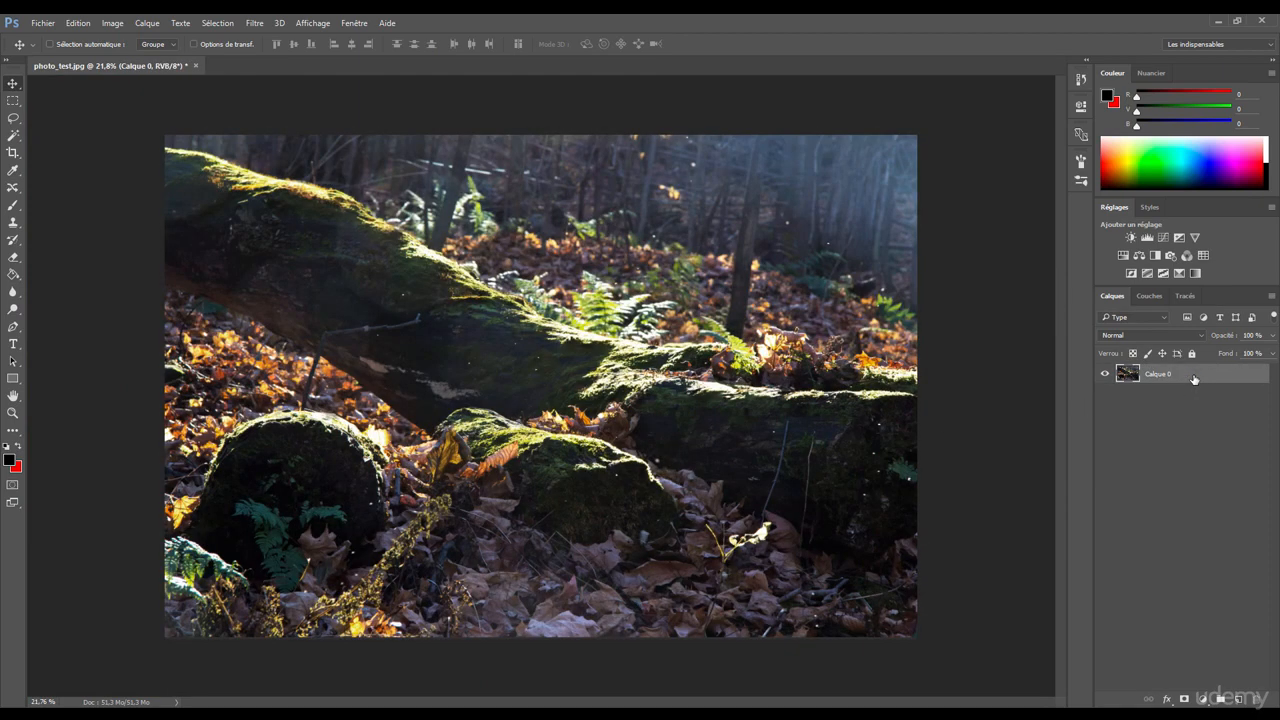
Step: Add a new empty layer and delete the photo layer to leave a transparent canvas
click(1238, 700)
click(1150, 393)
key(Delete)
Step: Draw a roundish freehand Lasso selection in the middle of the canvas and add a Dégradé fill layer from it
key(l)
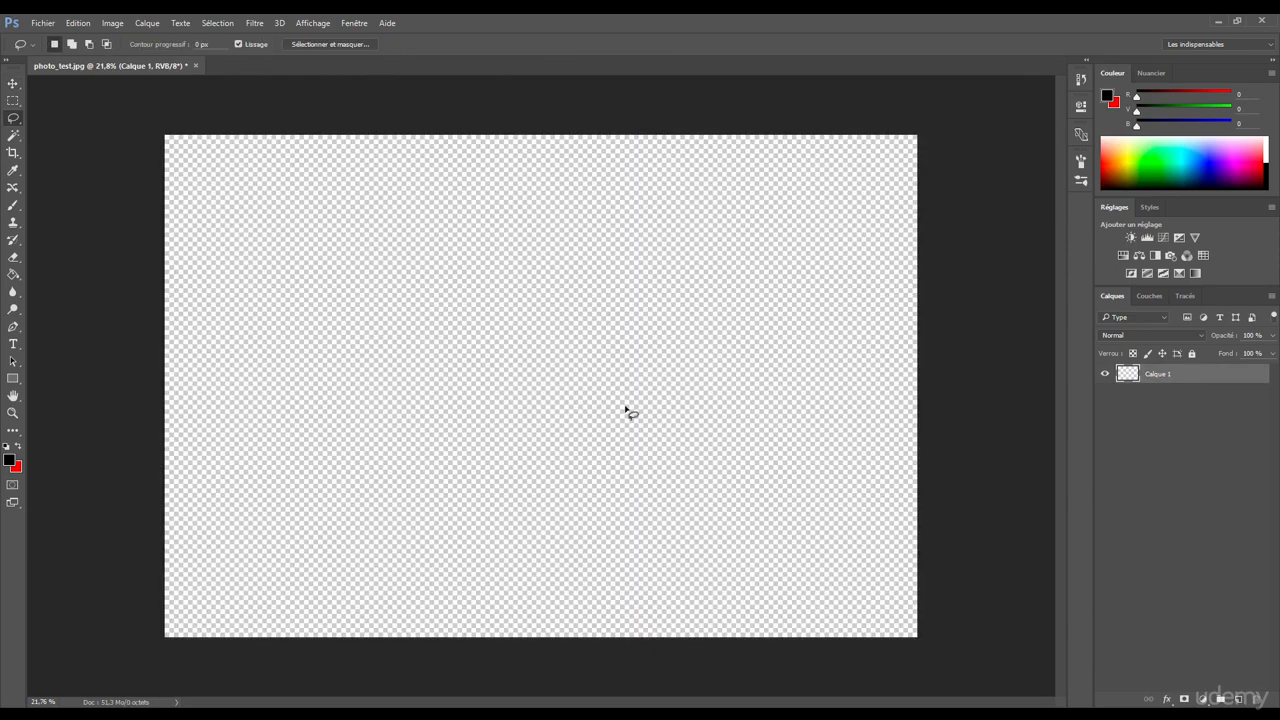
mouse_move(533, 279)
mouse_down()
mouse_move(456, 476)
mouse_move(620, 461)
mouse_move(600, 286)
mouse_up()
click(1202, 699)
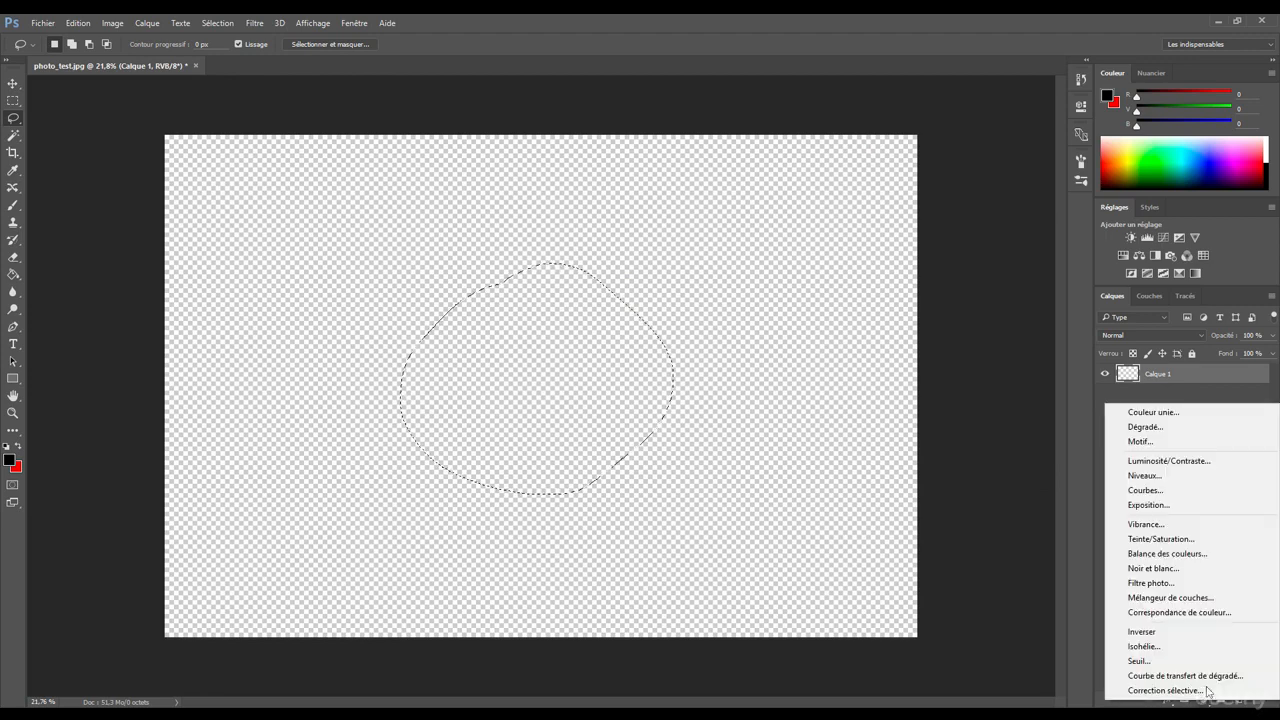
click(1145, 427)
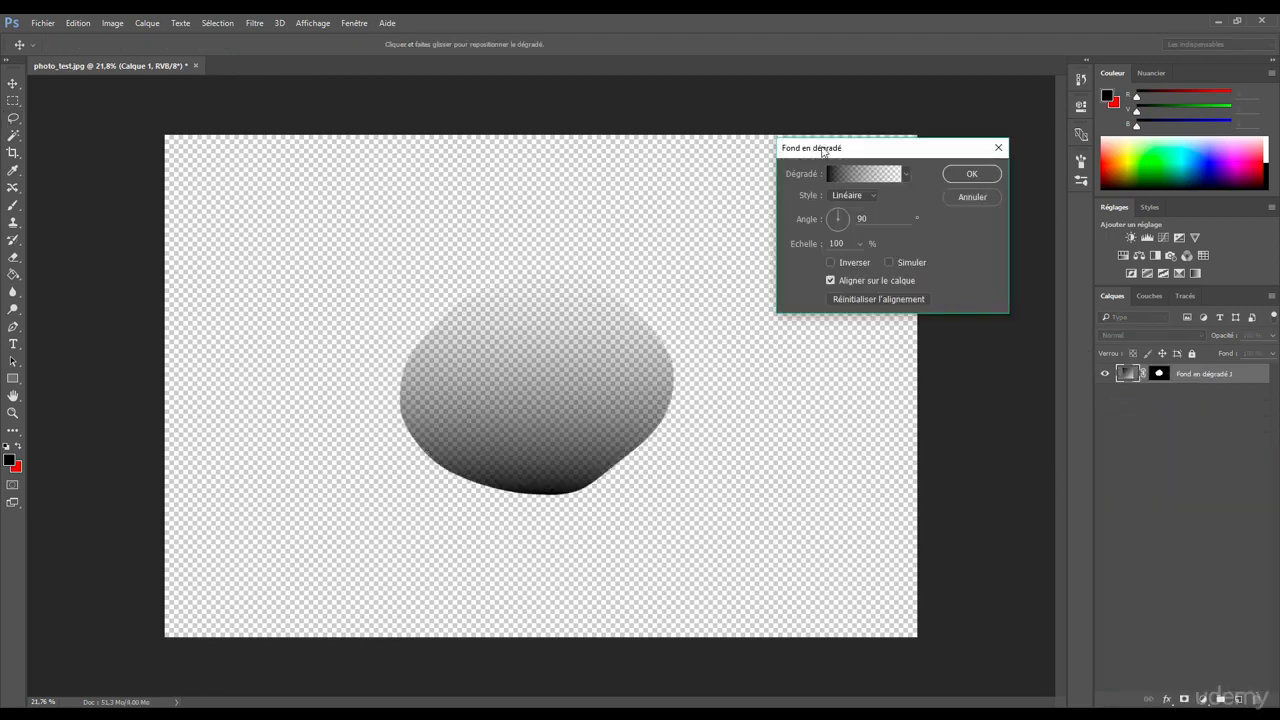
Step: Apply the Premier plan -> arrière-plan preset to the gradient fill, and move the shape to the canvas's upper-left corner
mouse_move(822, 152)
mouse_down()
mouse_move(847, 138)
mouse_move(819, 160)
mouse_up()
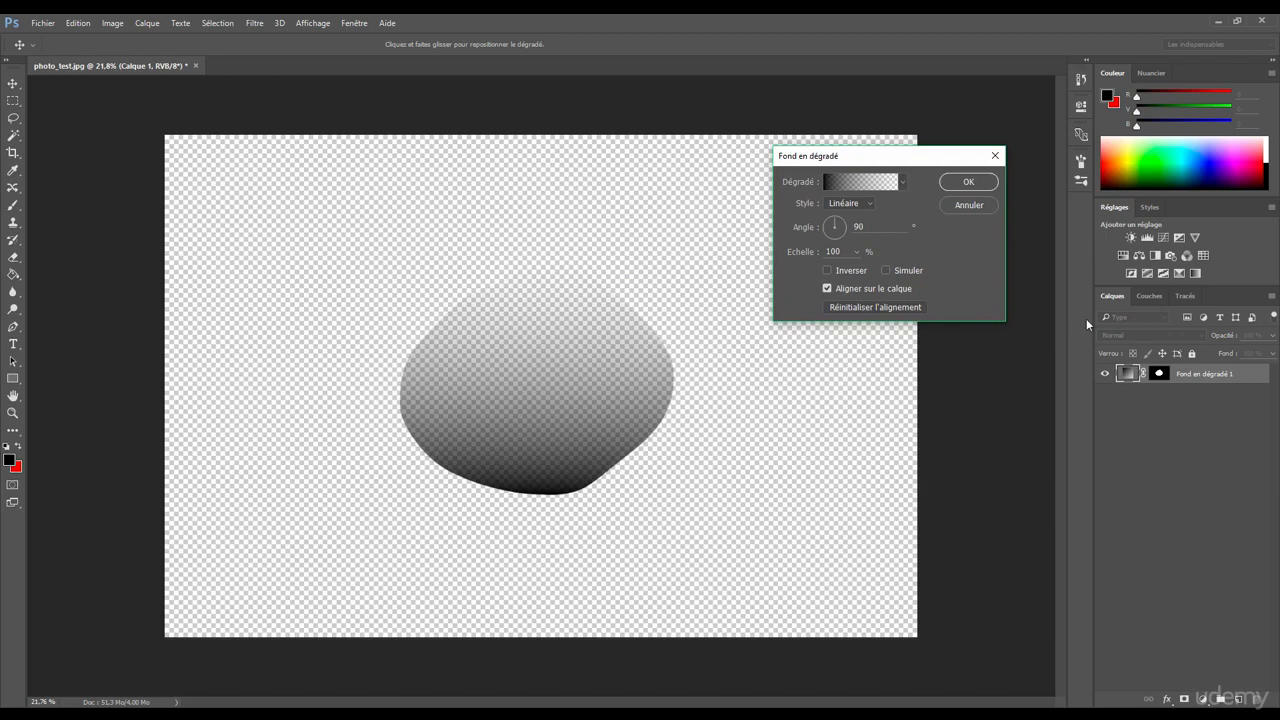
click(858, 182)
click(784, 145)
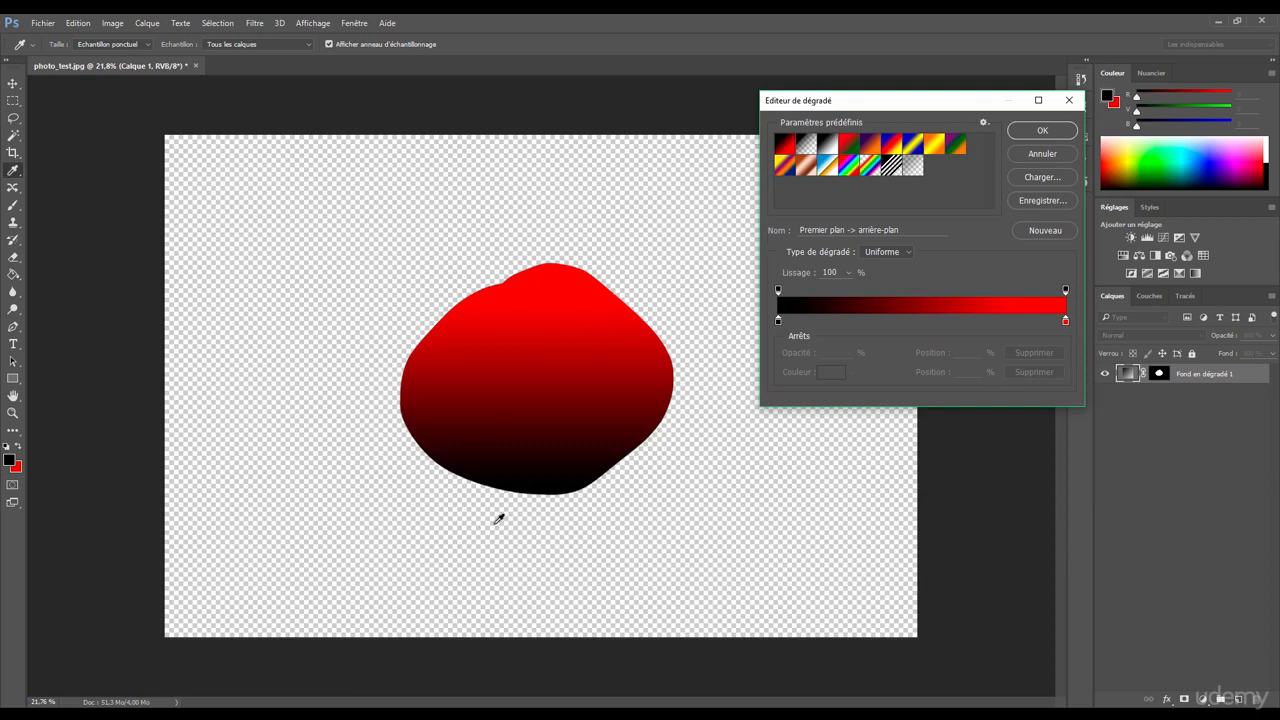
click(1042, 130)
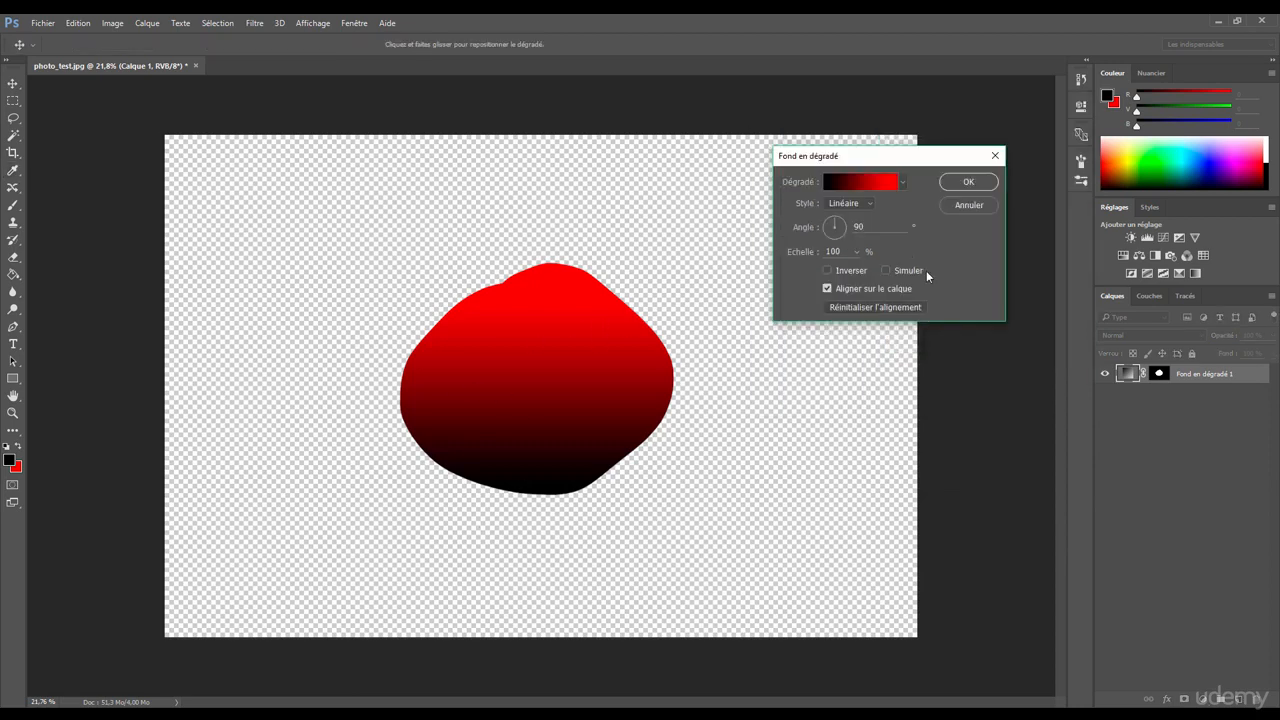
click(969, 183)
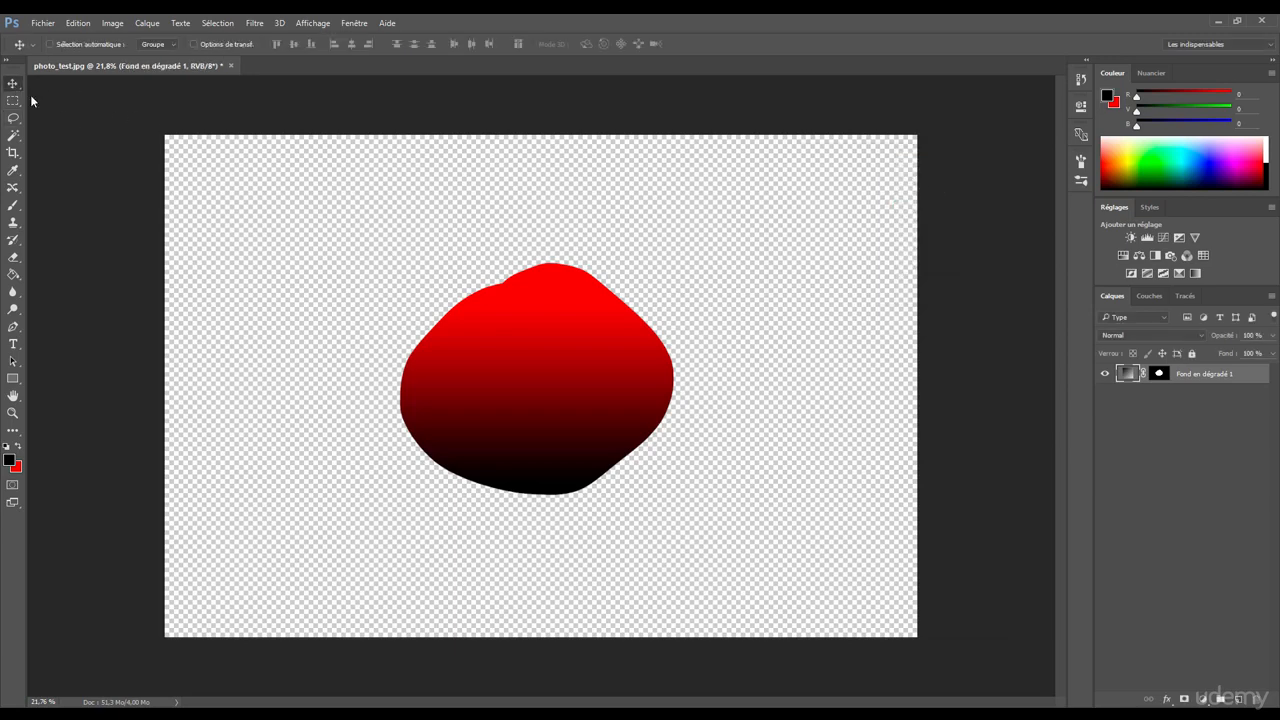
drag(505, 390, 294, 276)
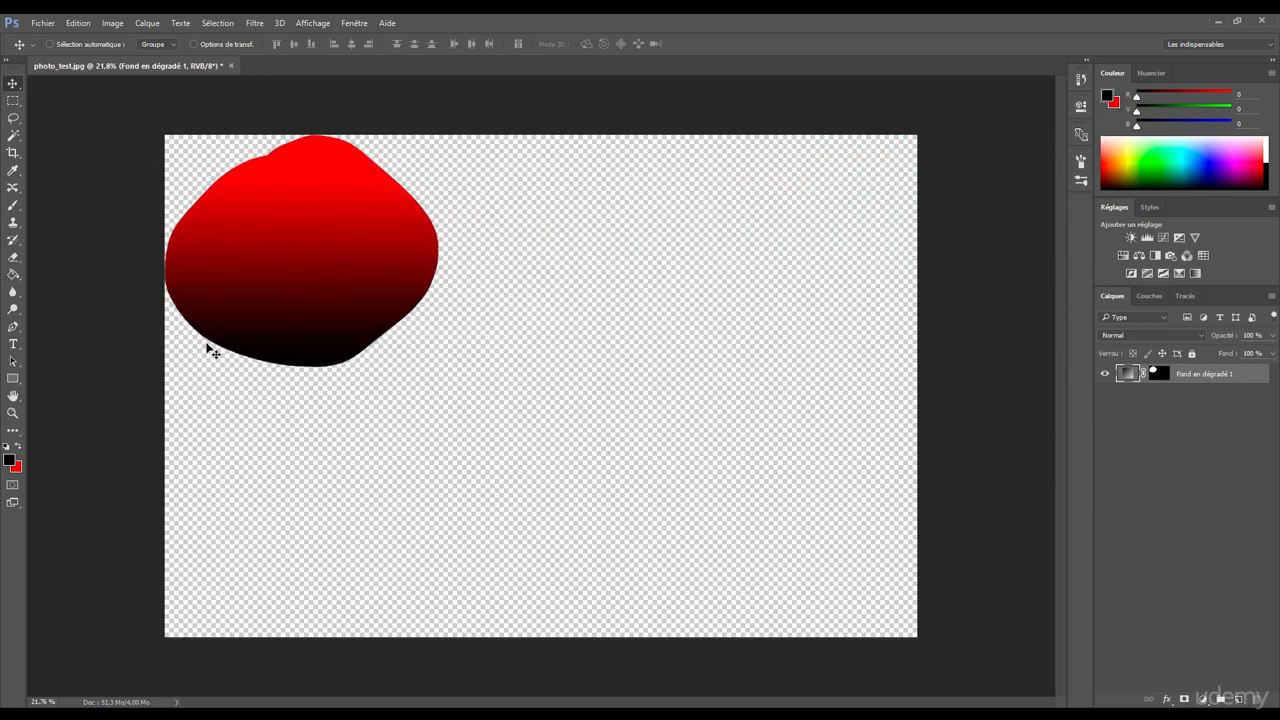
Step: Turn off Aligner sur le calque for the gradient fill, and move the shape down to the canvas's lower edge
double_click(1128, 373)
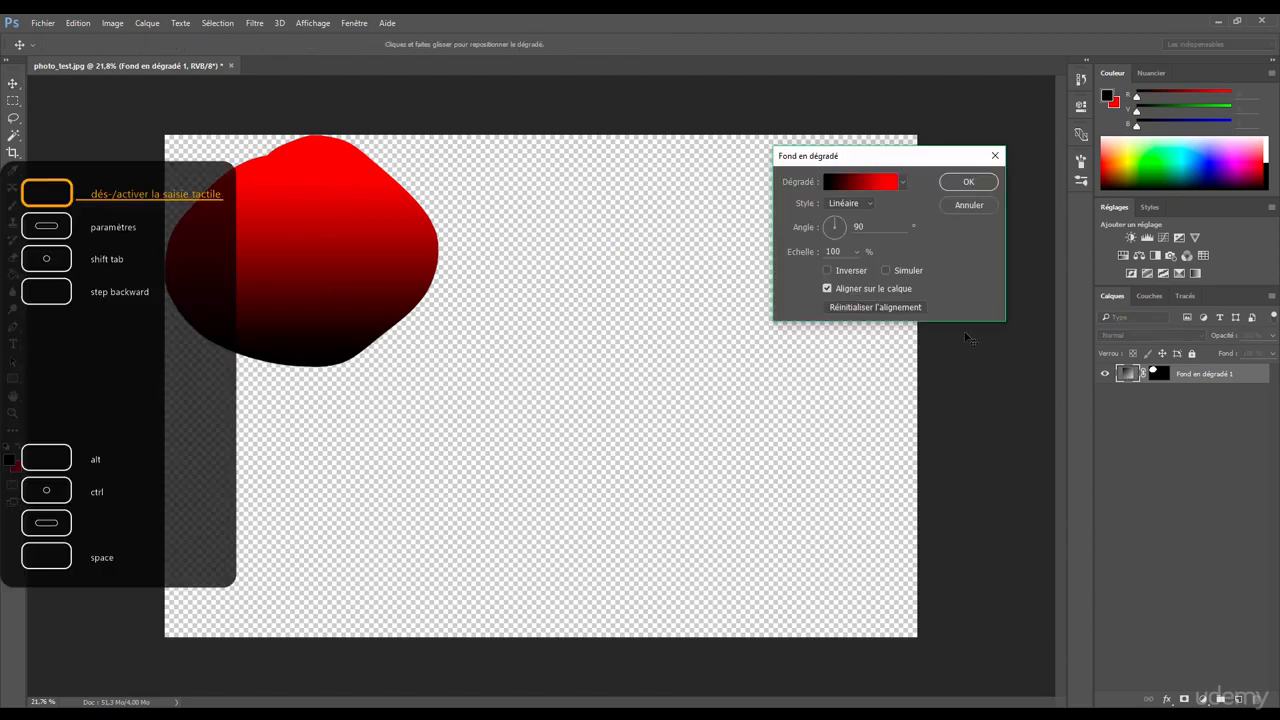
click(828, 288)
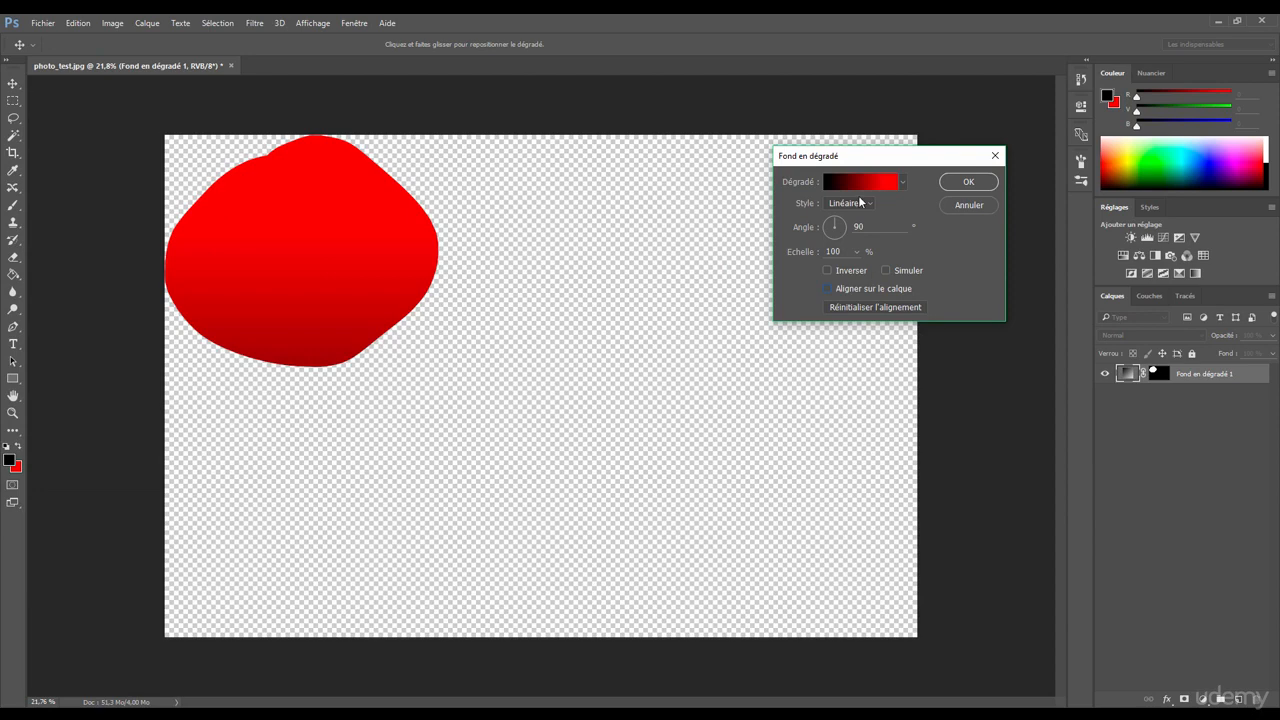
click(960, 186)
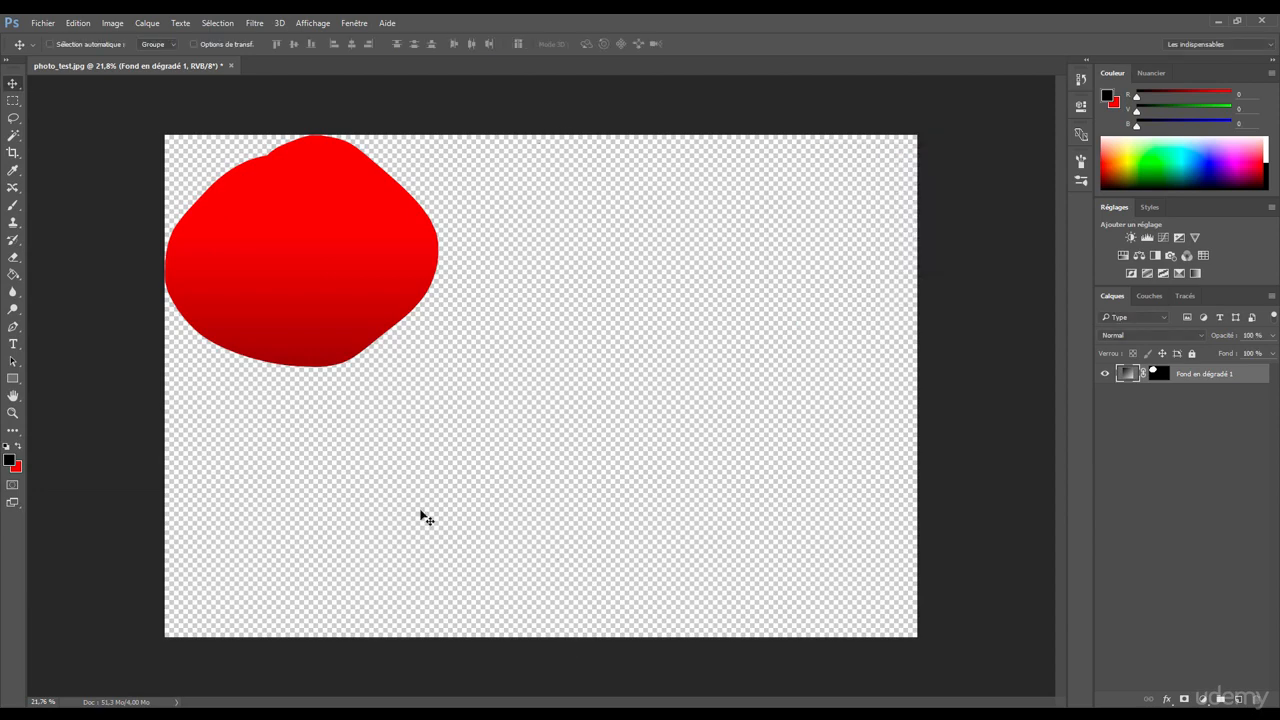
mouse_move(316, 256)
mouse_down()
mouse_move(355, 244)
mouse_move(325, 269)
mouse_up()
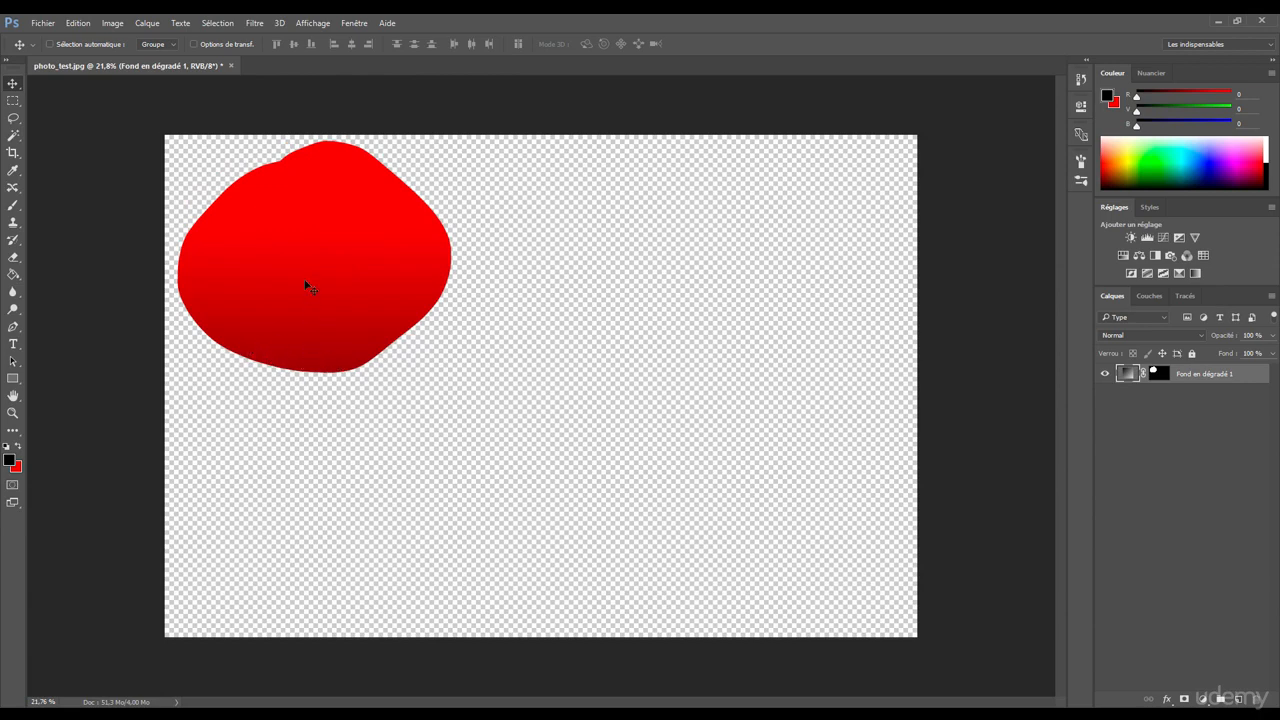
drag(318, 236, 461, 505)
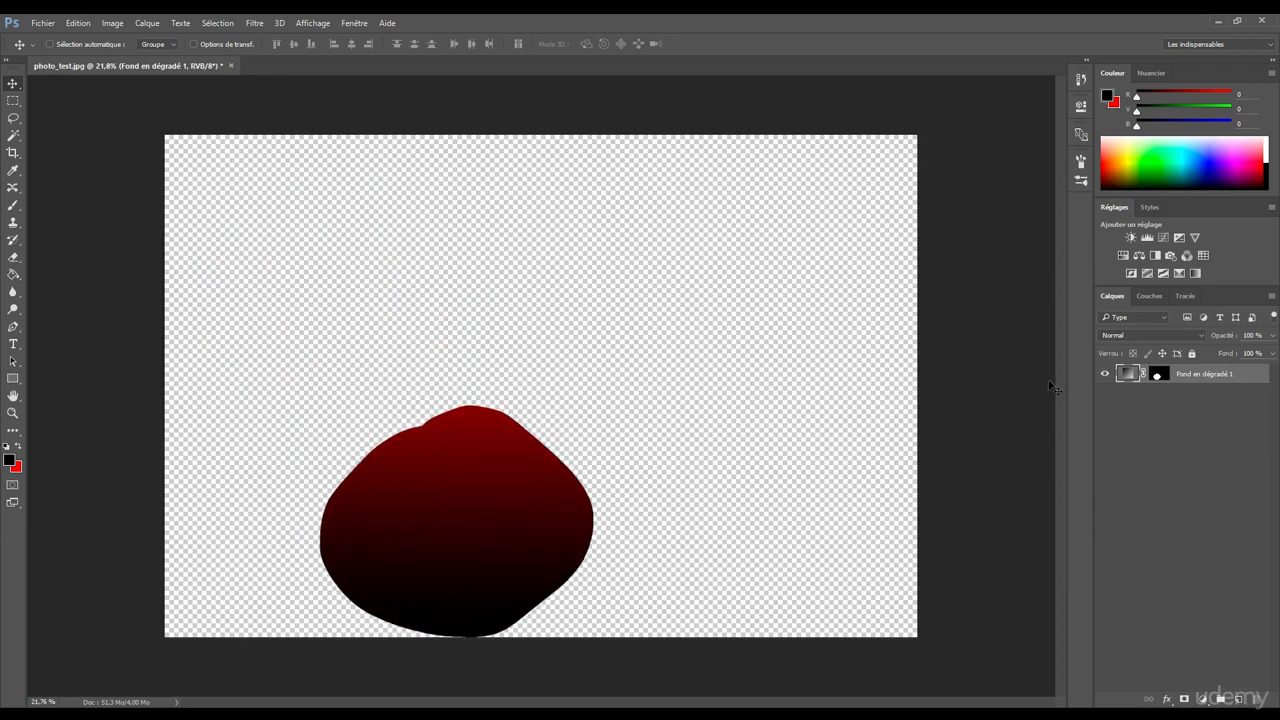
Step: Turn Aligner sur le calque back on for the gradient fill, and move the shape up toward the canvas's upper middle
double_click(1130, 378)
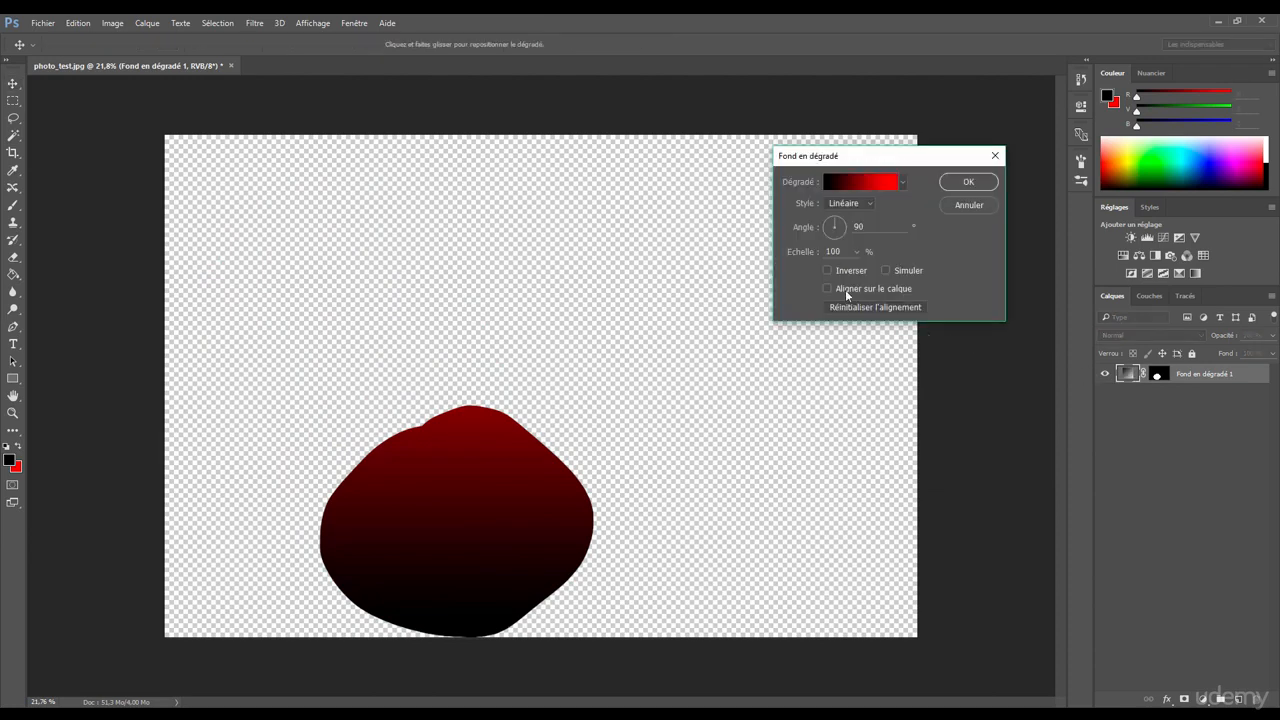
click(850, 290)
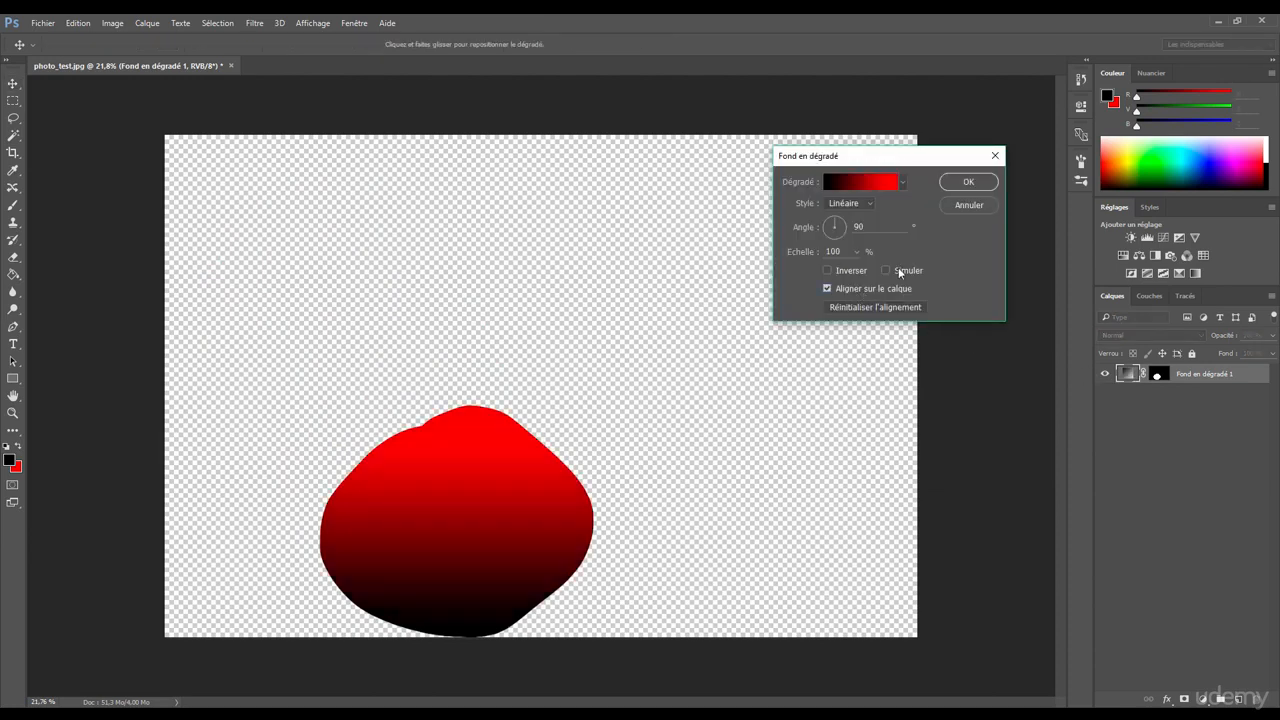
click(965, 182)
drag(502, 530, 545, 267)
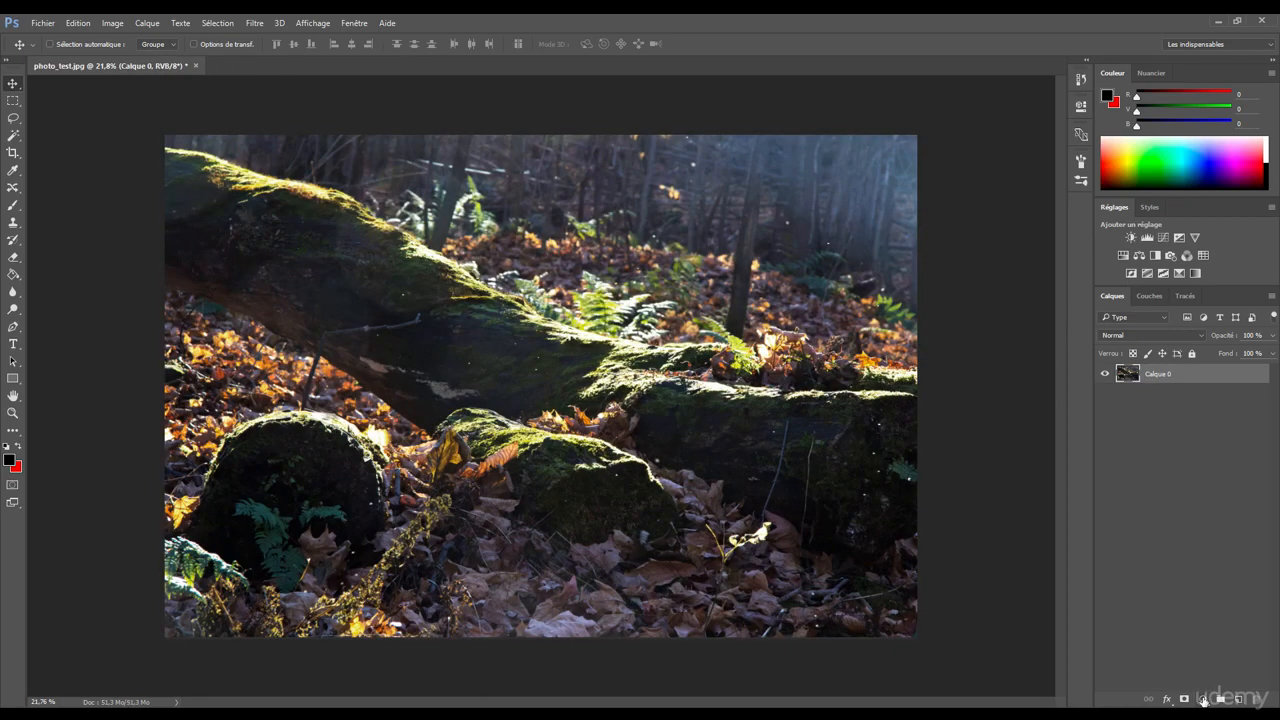
Step: Add a Motif fill layer over the photo and try the purple, grey-textured, diagonal-line and dotted patterns
click(1202, 699)
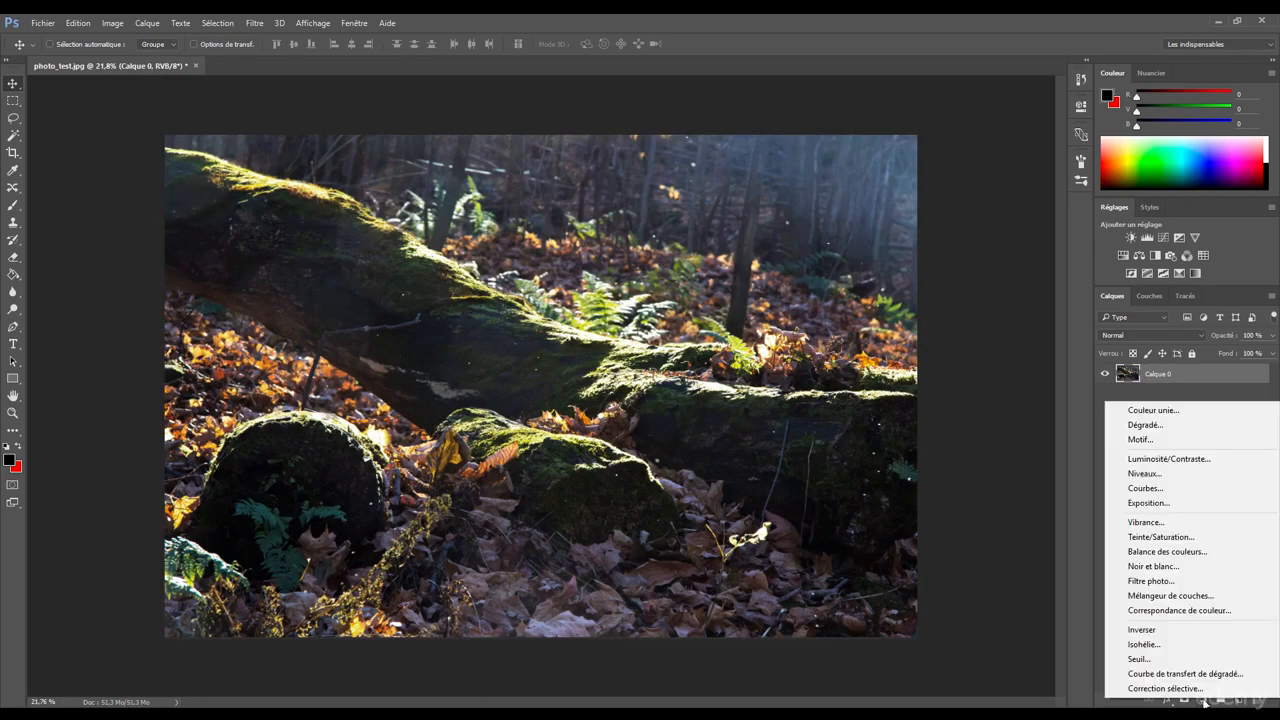
click(1145, 441)
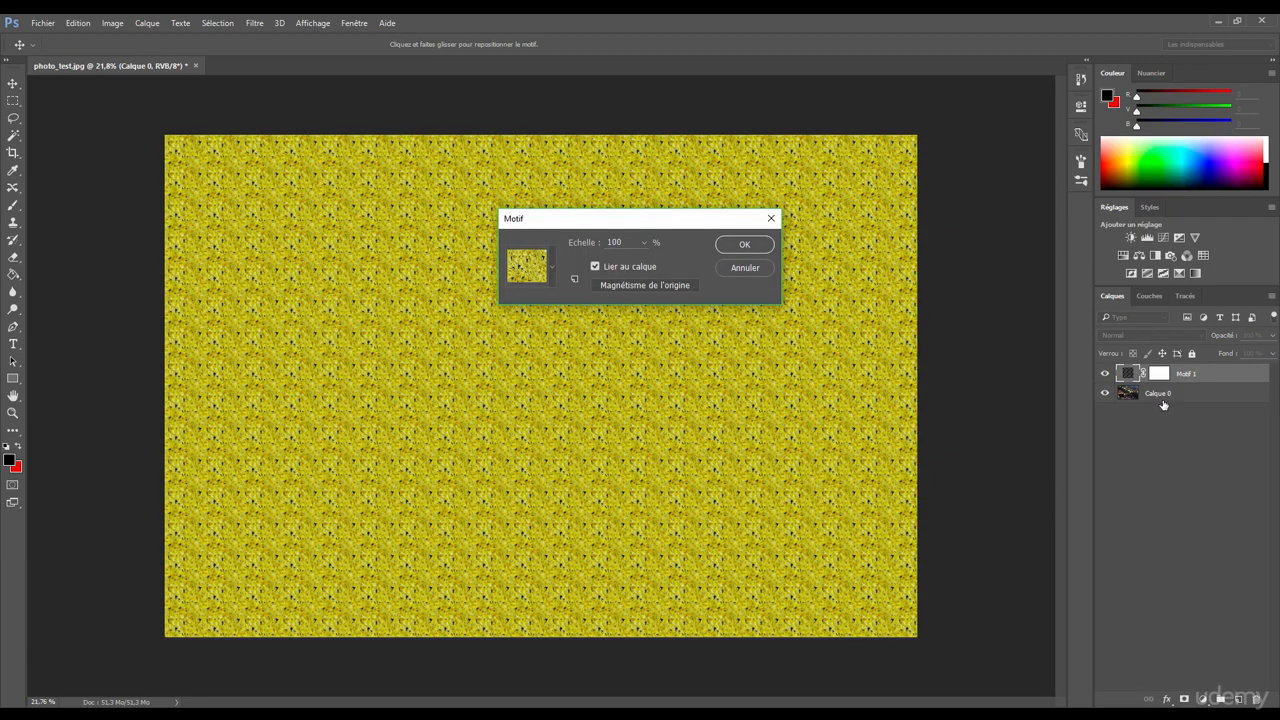
click(553, 270)
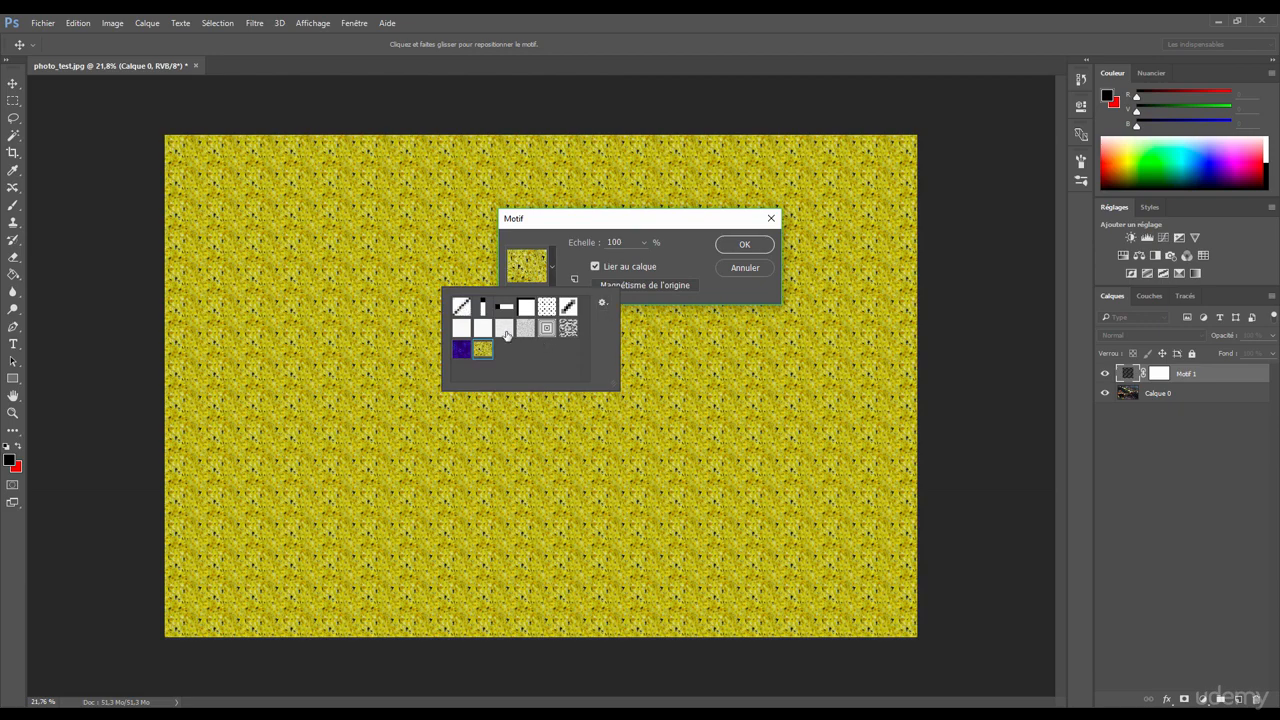
click(461, 350)
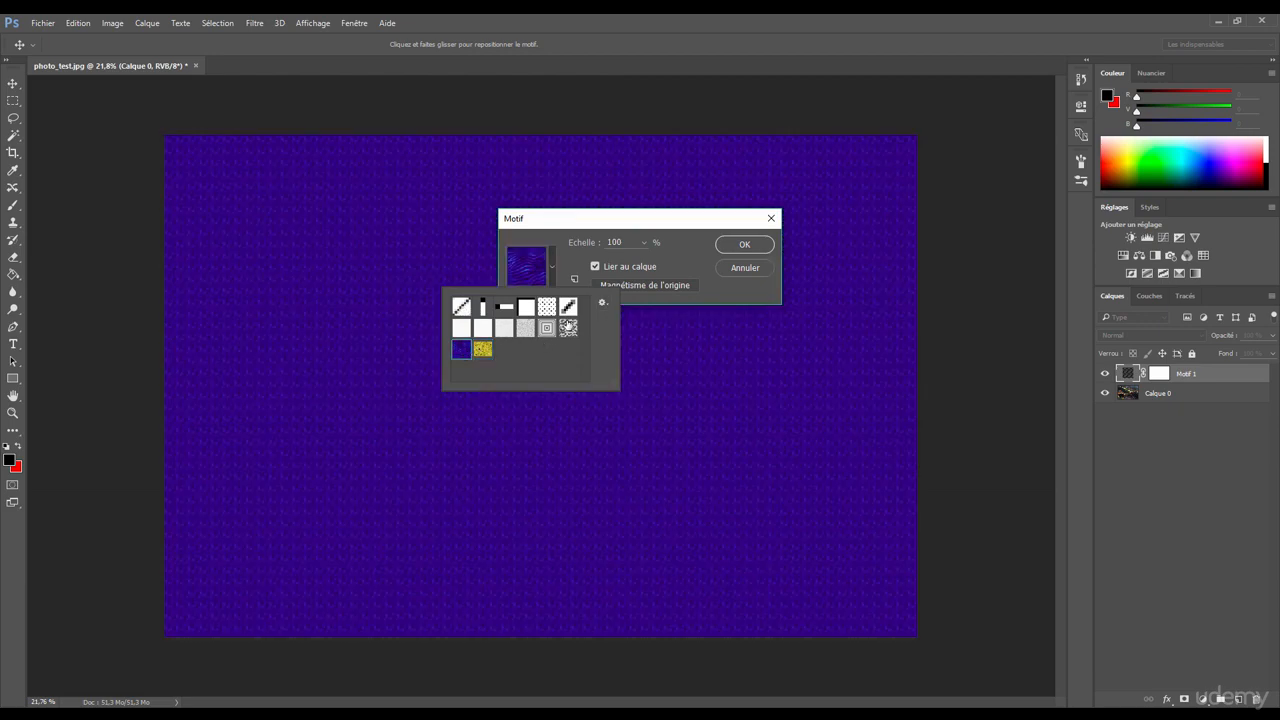
click(568, 328)
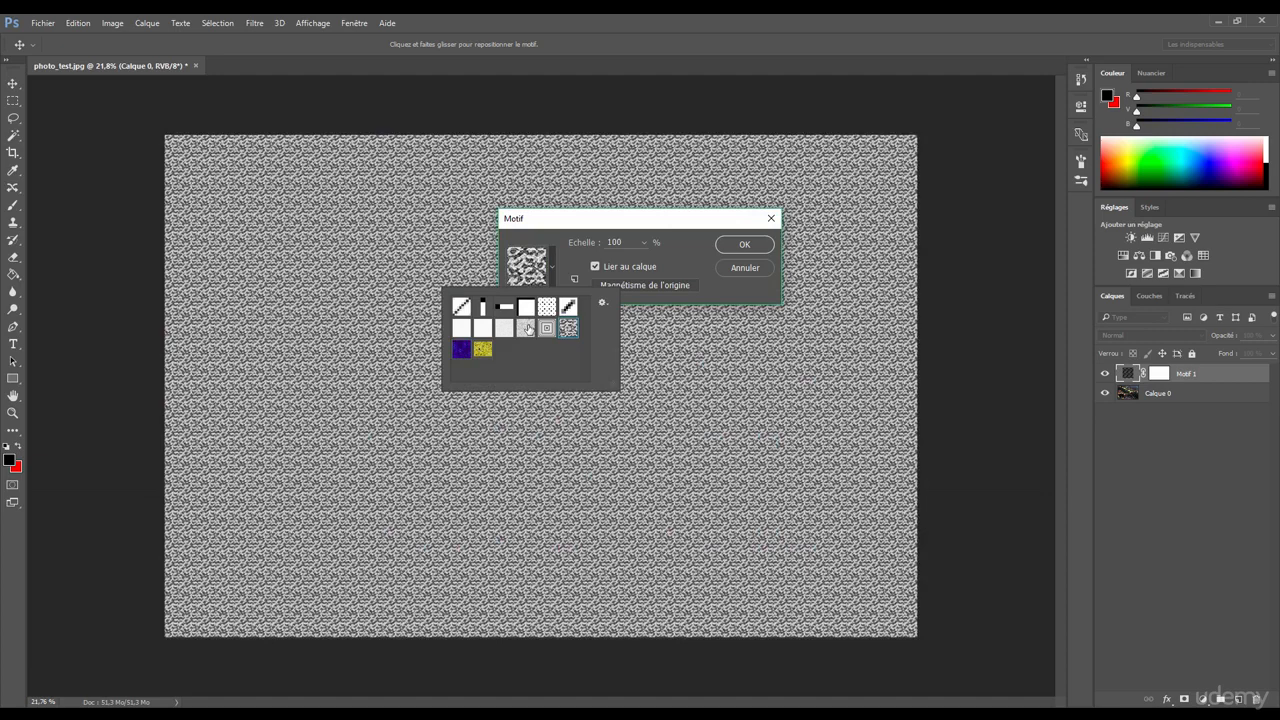
click(527, 329)
click(460, 310)
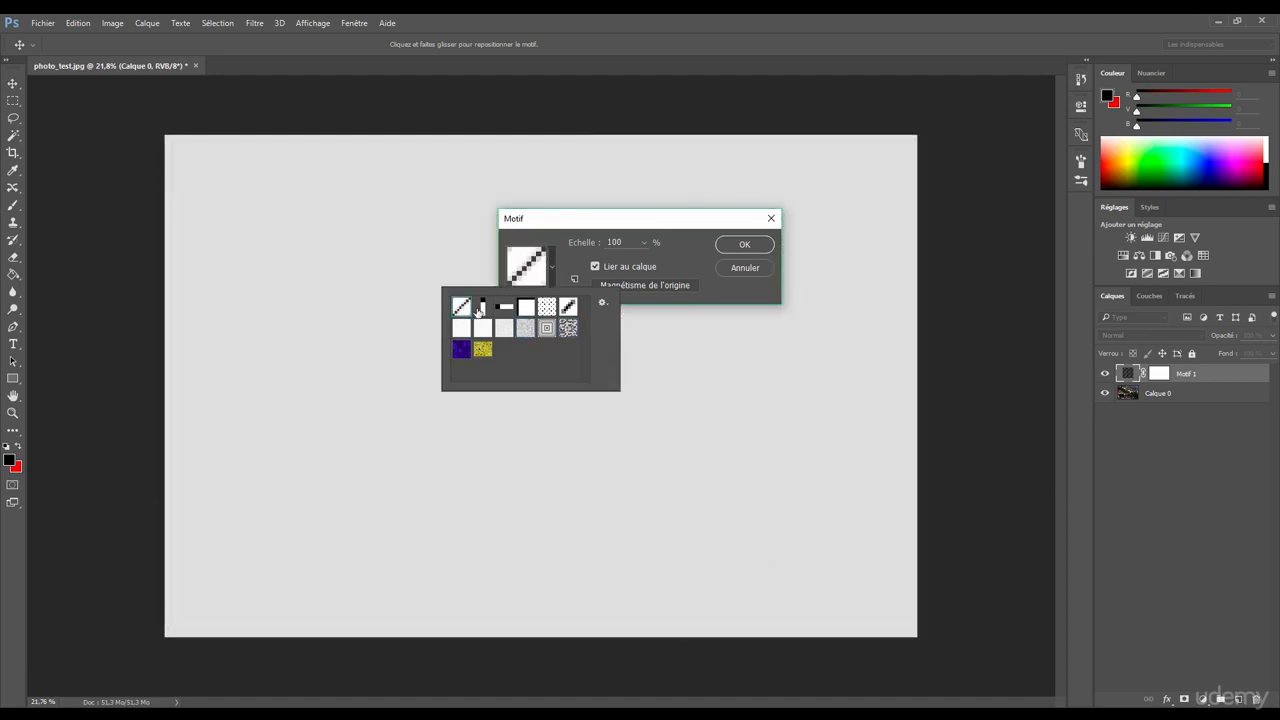
click(482, 311)
click(547, 310)
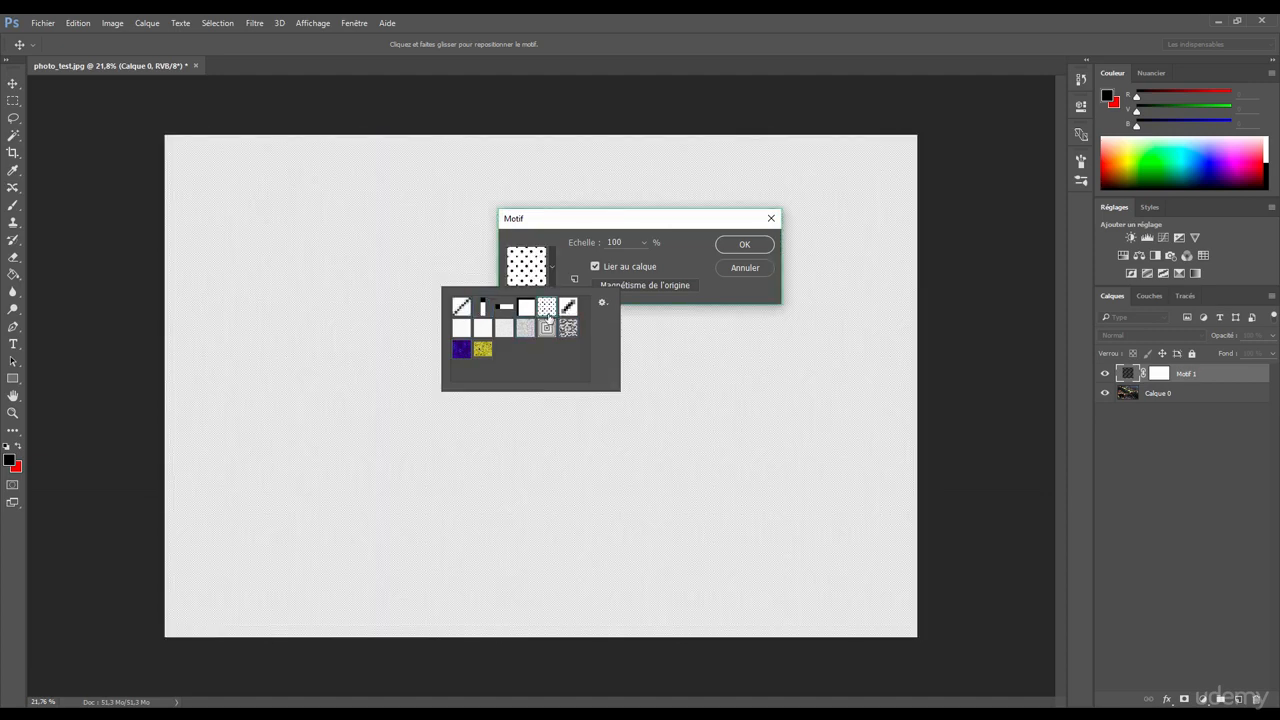
Step: Replace the available patterns with the Nature pattern set
click(605, 305)
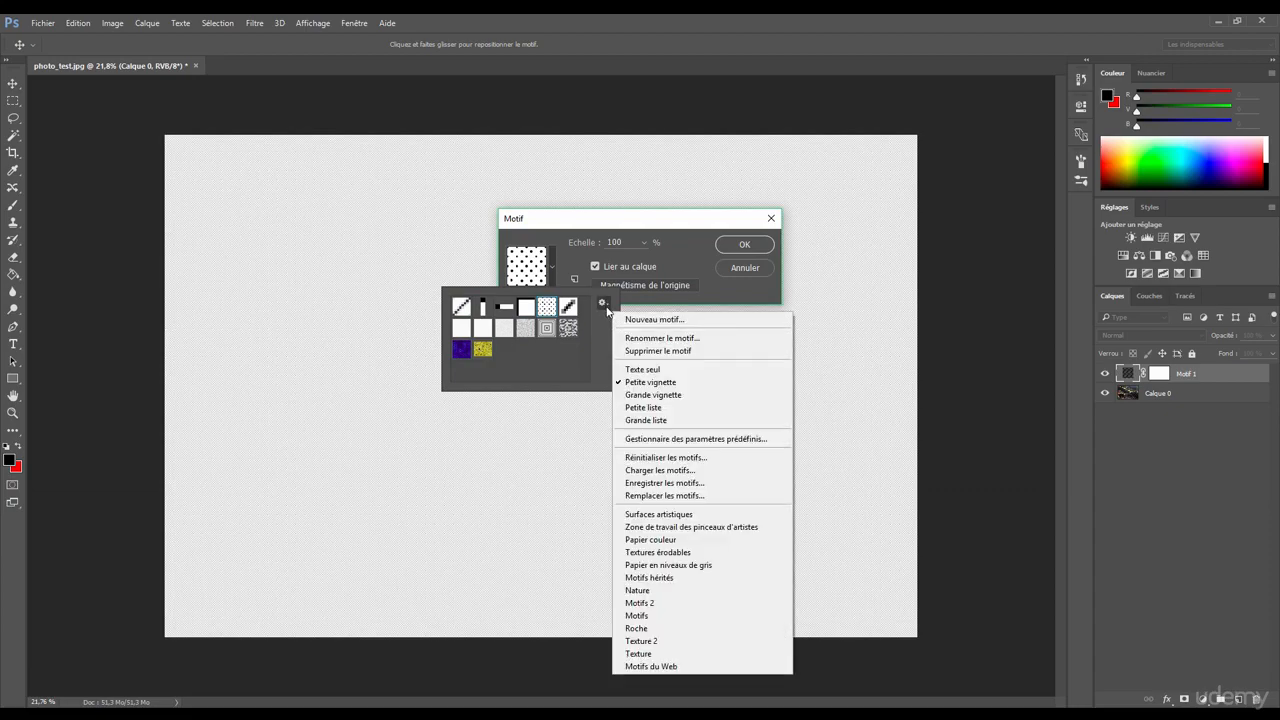
click(606, 307)
click(604, 304)
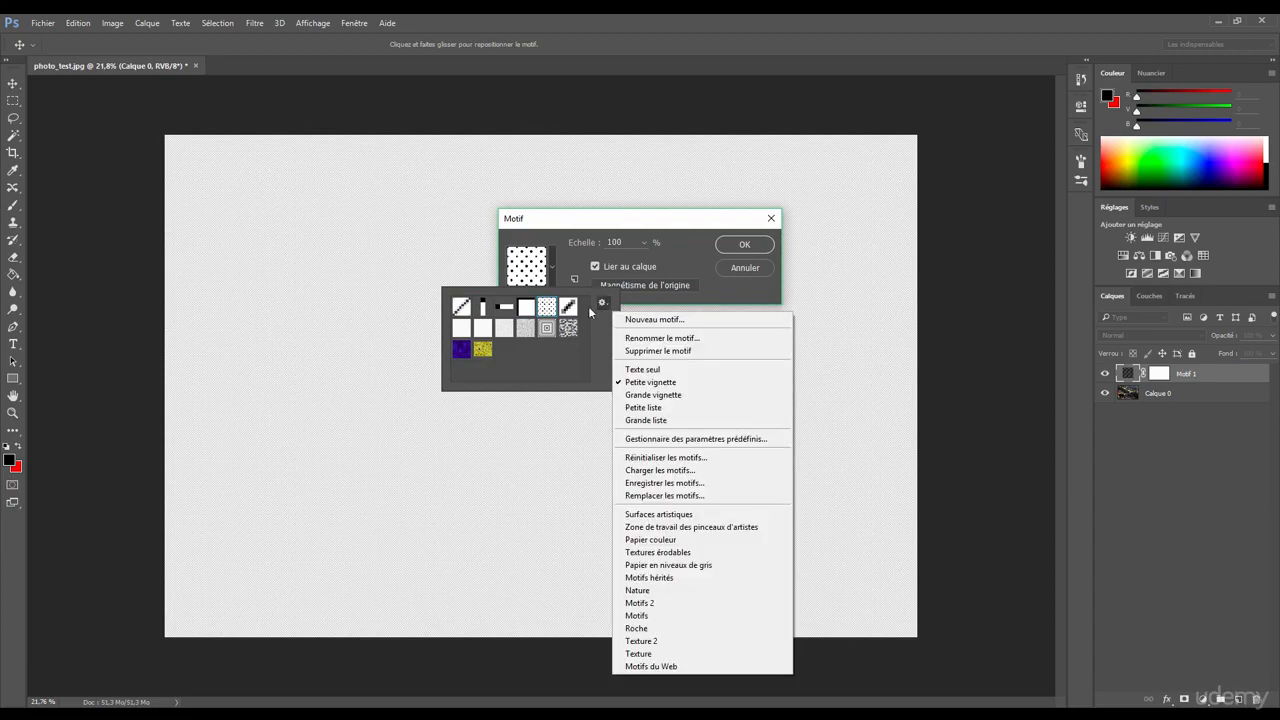
click(660, 592)
click(584, 282)
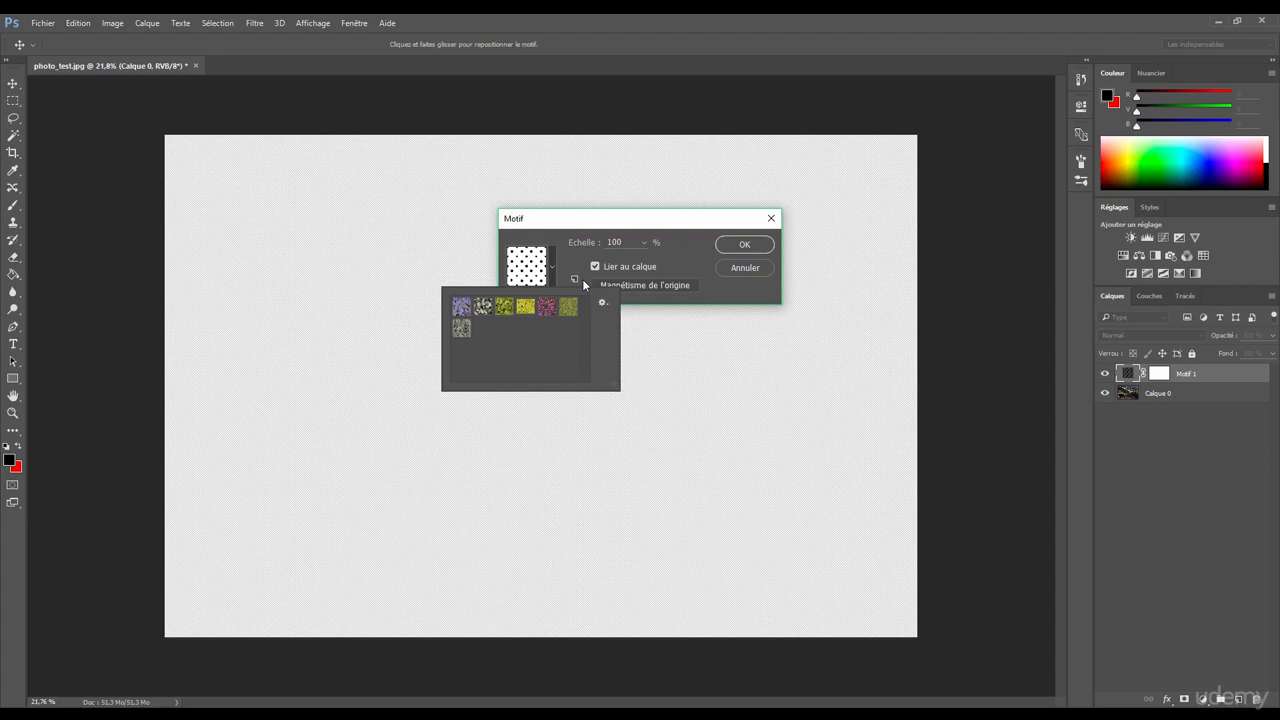
Step: Try several Nature patterns on the fill, including the yellow flowers, and choose the pale grey-green leaves
click(505, 307)
click(527, 314)
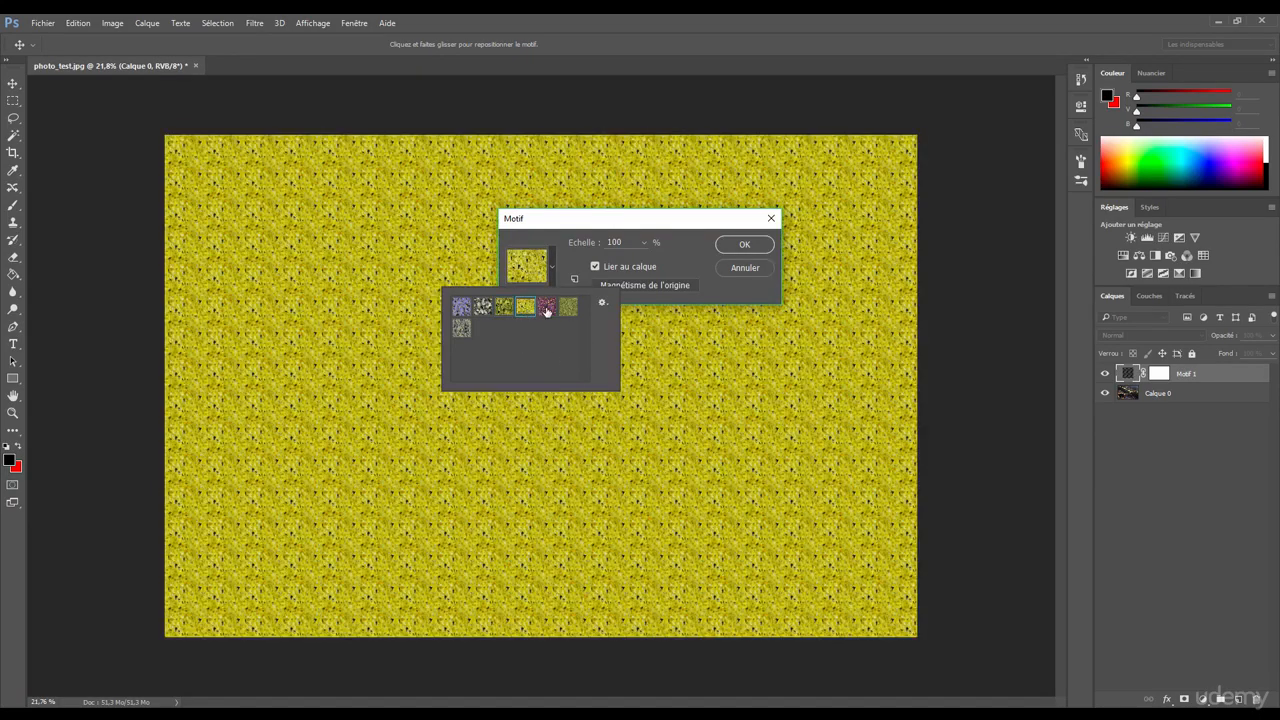
click(547, 311)
click(482, 308)
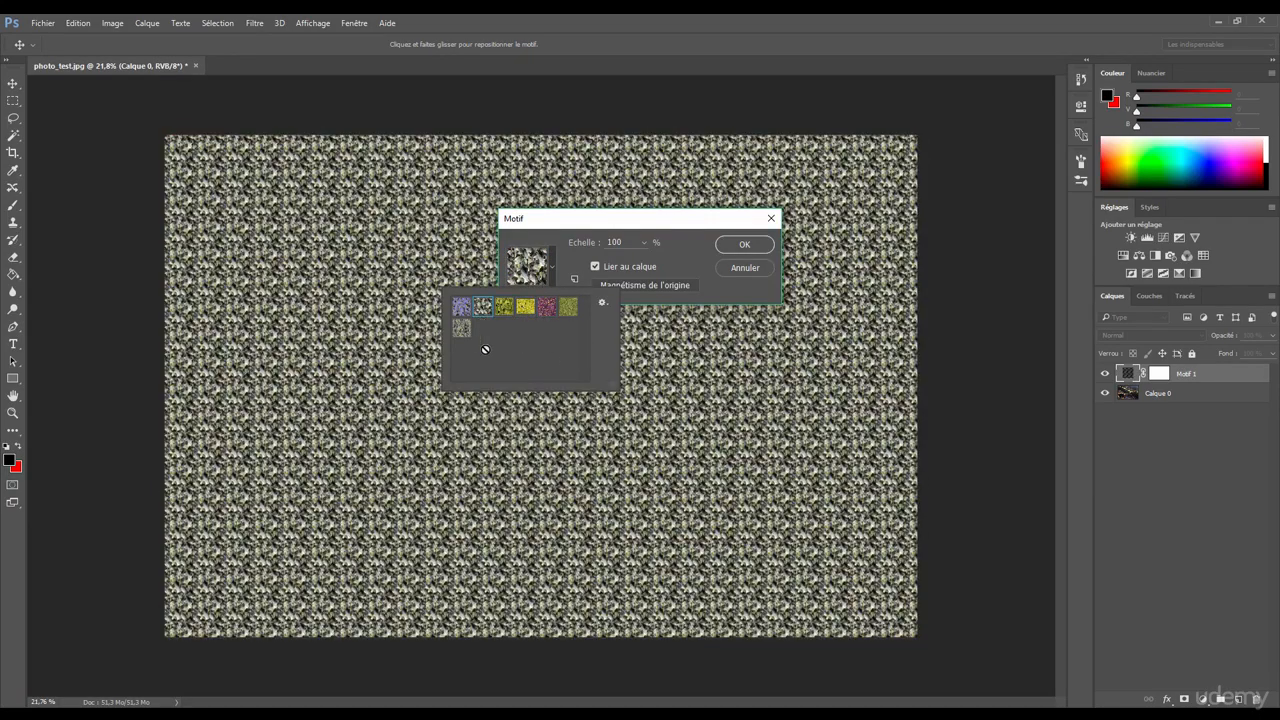
click(625, 252)
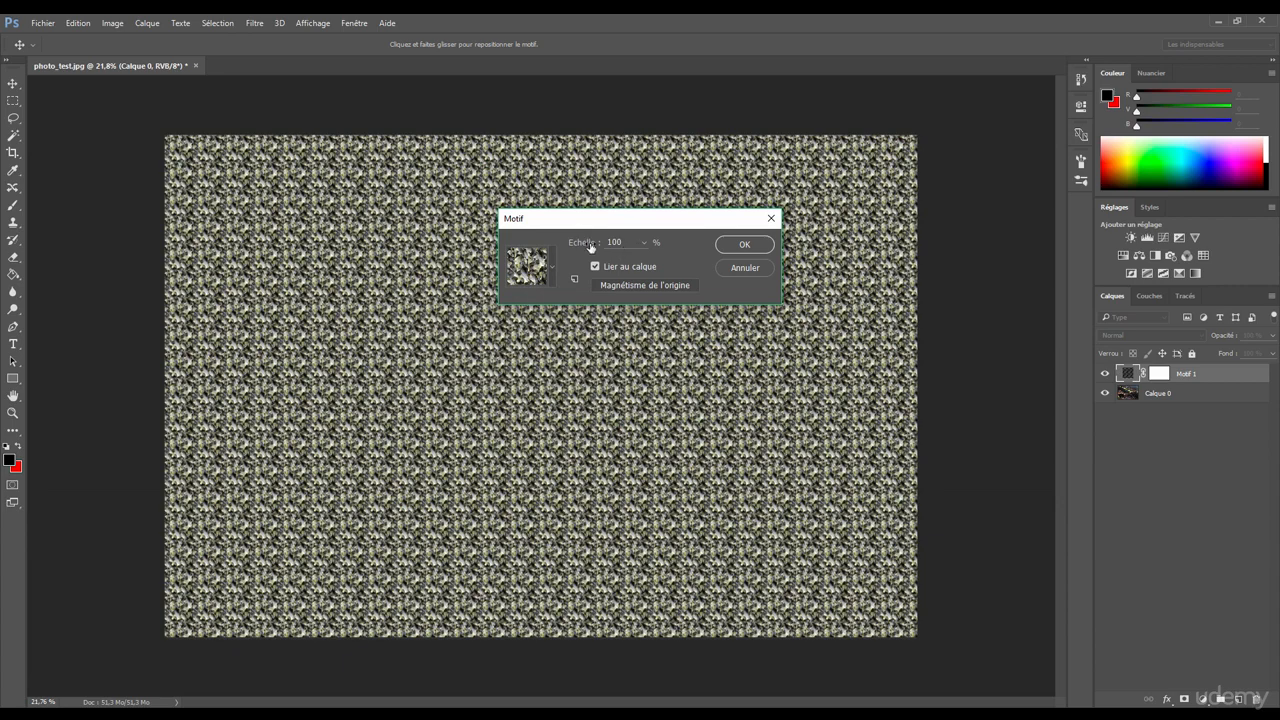
Step: Enlarge the leaf pattern to a scale of 858 % and reset the scale to 100 %
drag(590, 247, 631, 251)
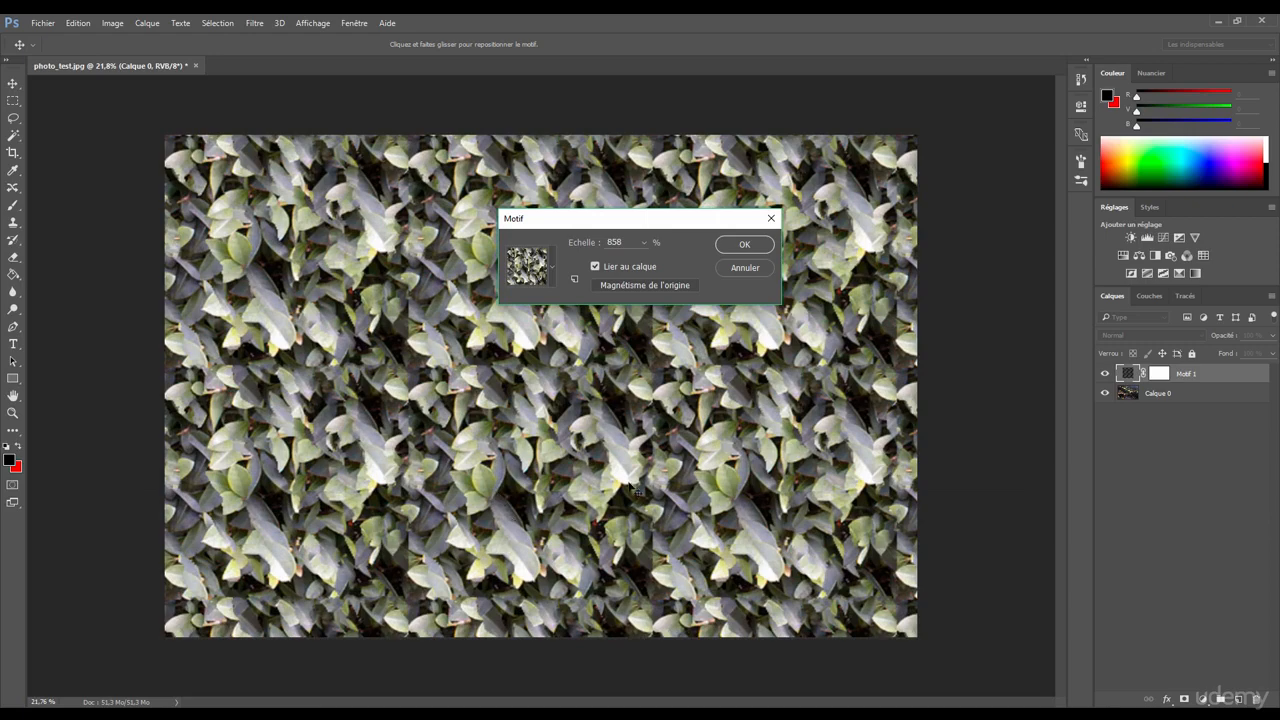
click(624, 246)
text(100)
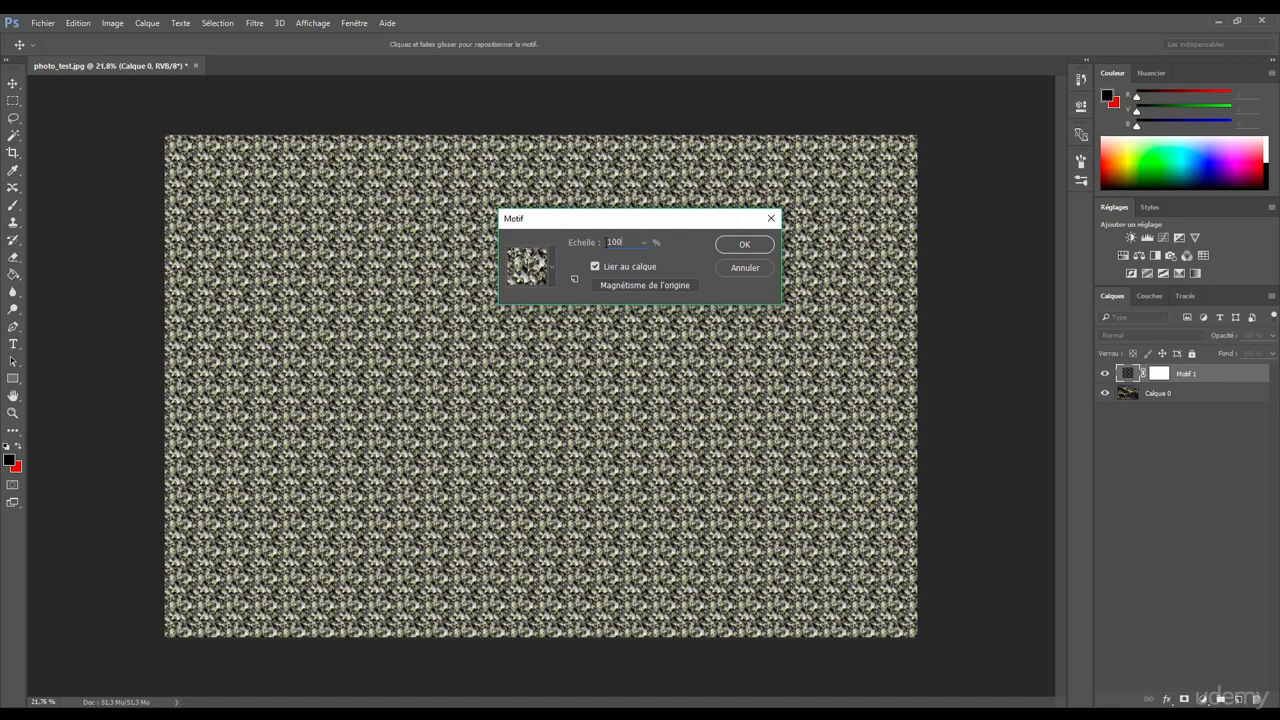
Step: Scale the leaf pattern up to 640 %, toggle Lier au calque off and on, and cancel the pattern fill
drag(579, 245, 798, 252)
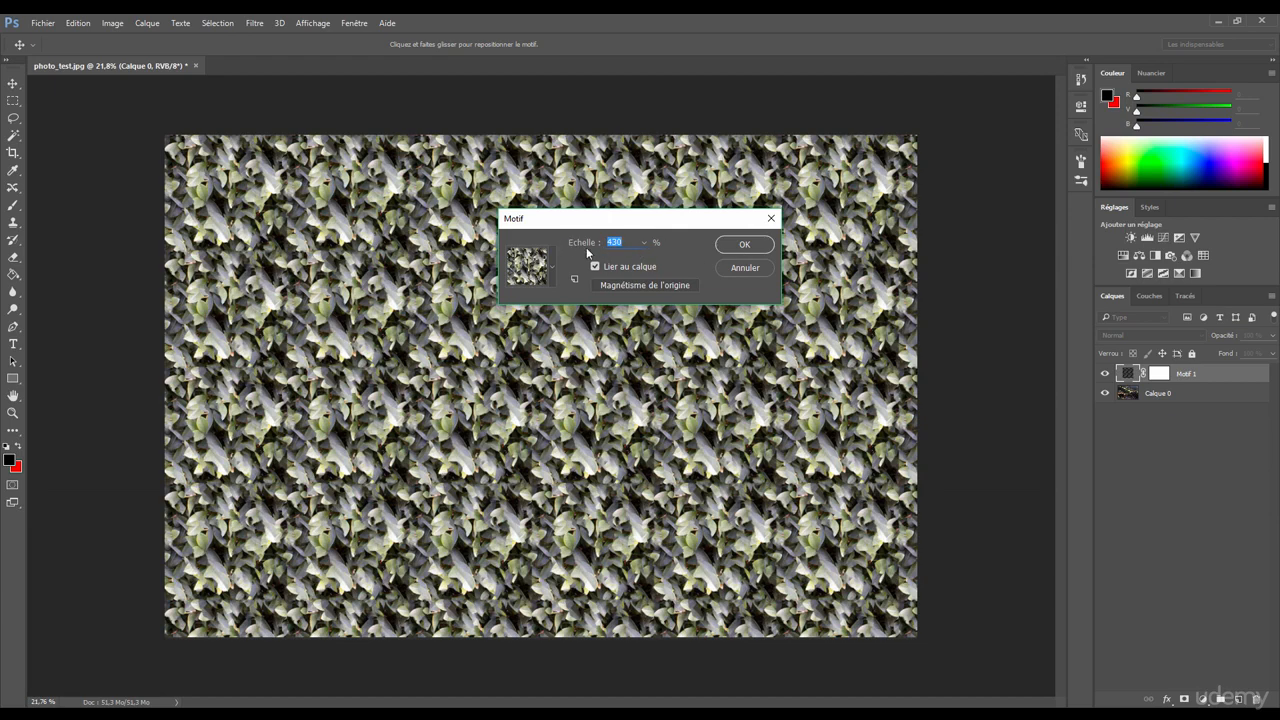
drag(578, 243, 718, 250)
click(617, 267)
click(616, 268)
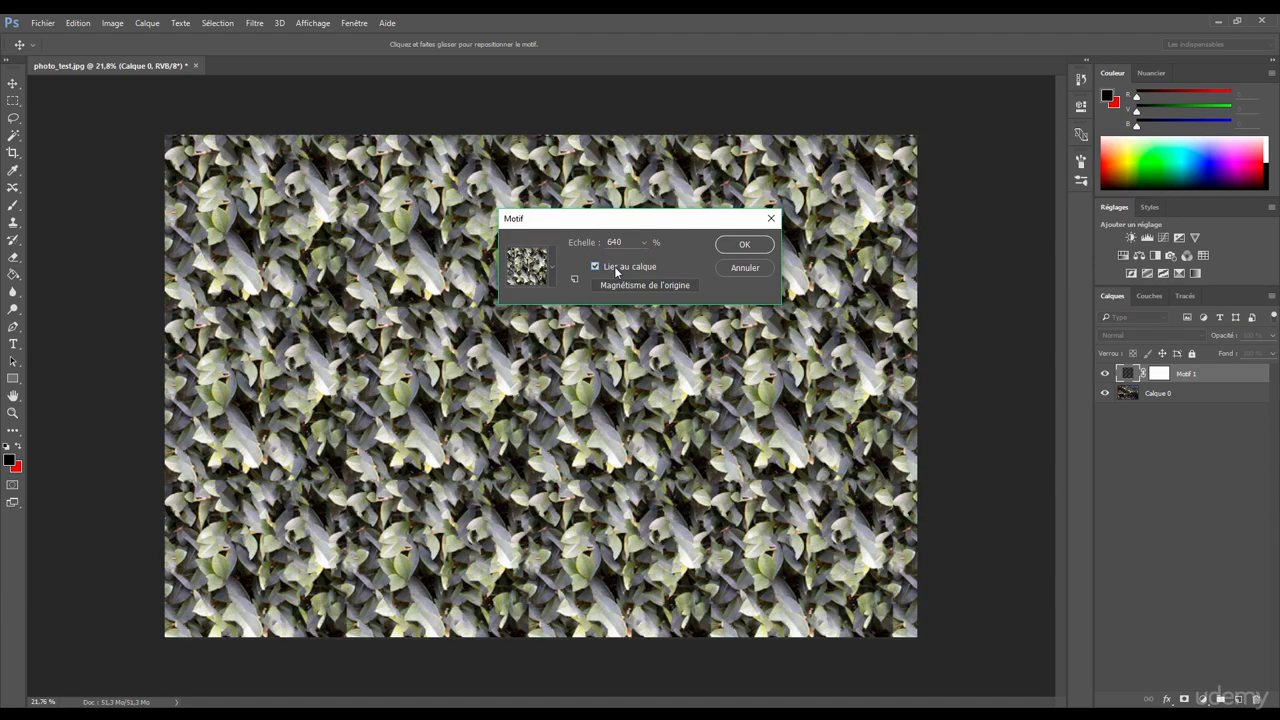
click(744, 268)
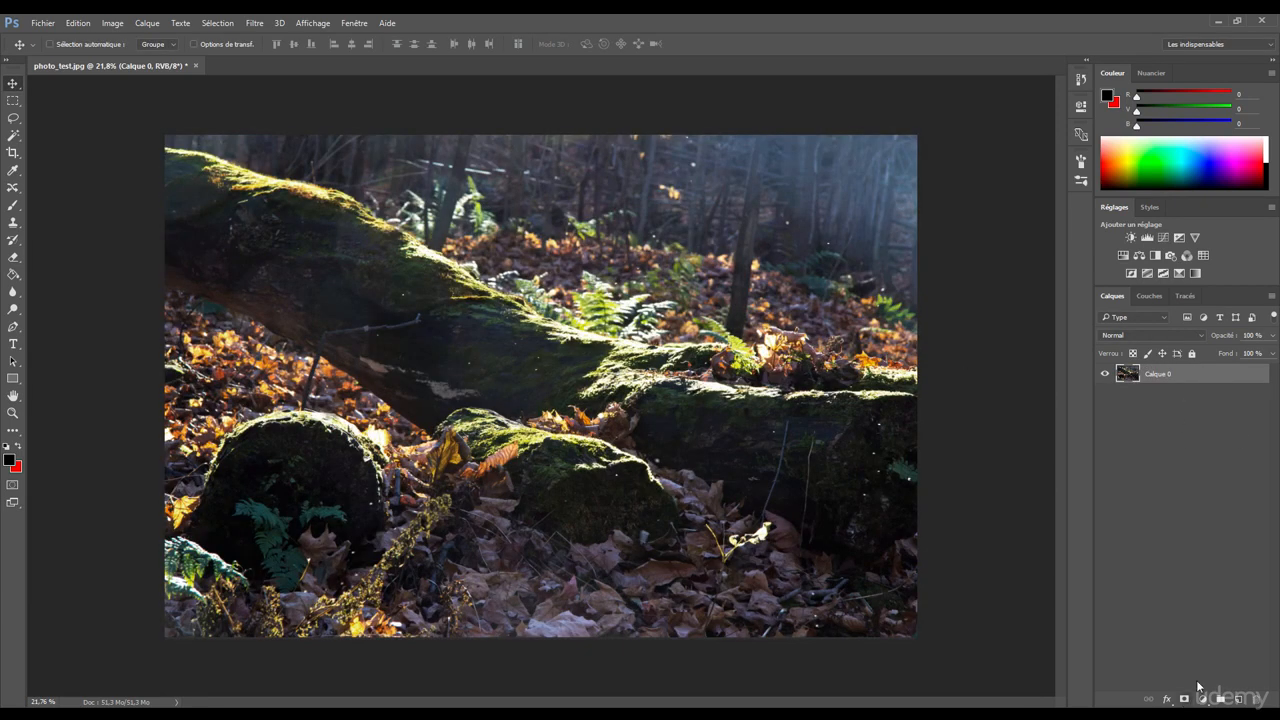
Step: Create an empty layer over a hidden Calque 0 and add a Motif fill layer from a roundish freehand Lasso selection mid-canvas
key(ctrl+shift+alt+n)
click(1105, 393)
click(13, 118)
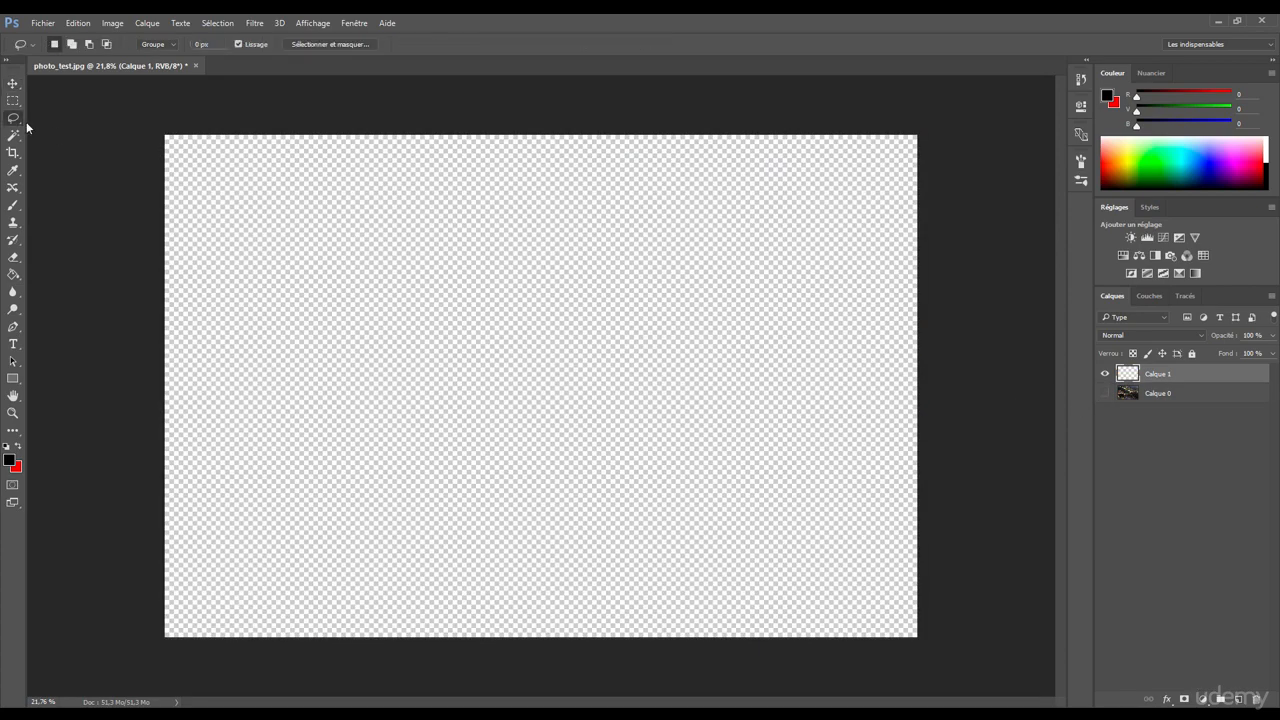
mouse_move(518, 274)
mouse_down()
mouse_move(611, 455)
mouse_move(598, 270)
mouse_up()
click(1201, 699)
click(1140, 436)
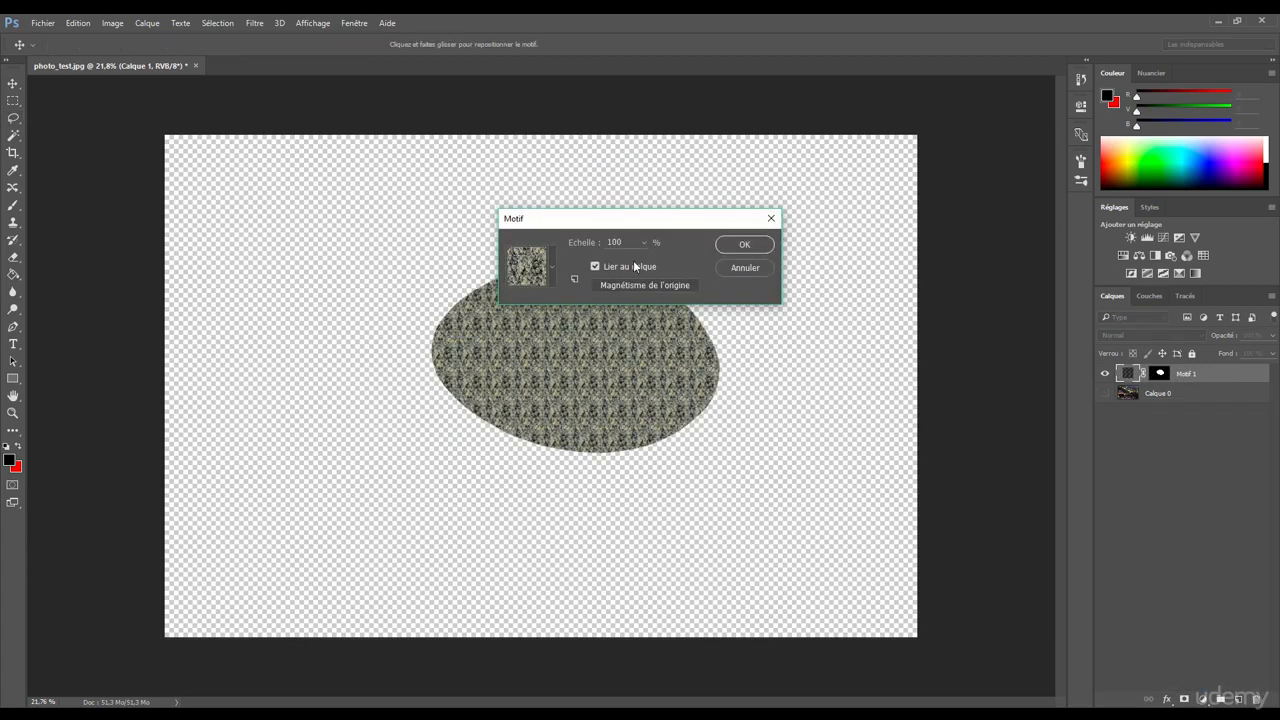
Step: Set the pattern fill's scale to 846 % and move the shape to the canvas's upper-left area
drag(624, 222, 755, 226)
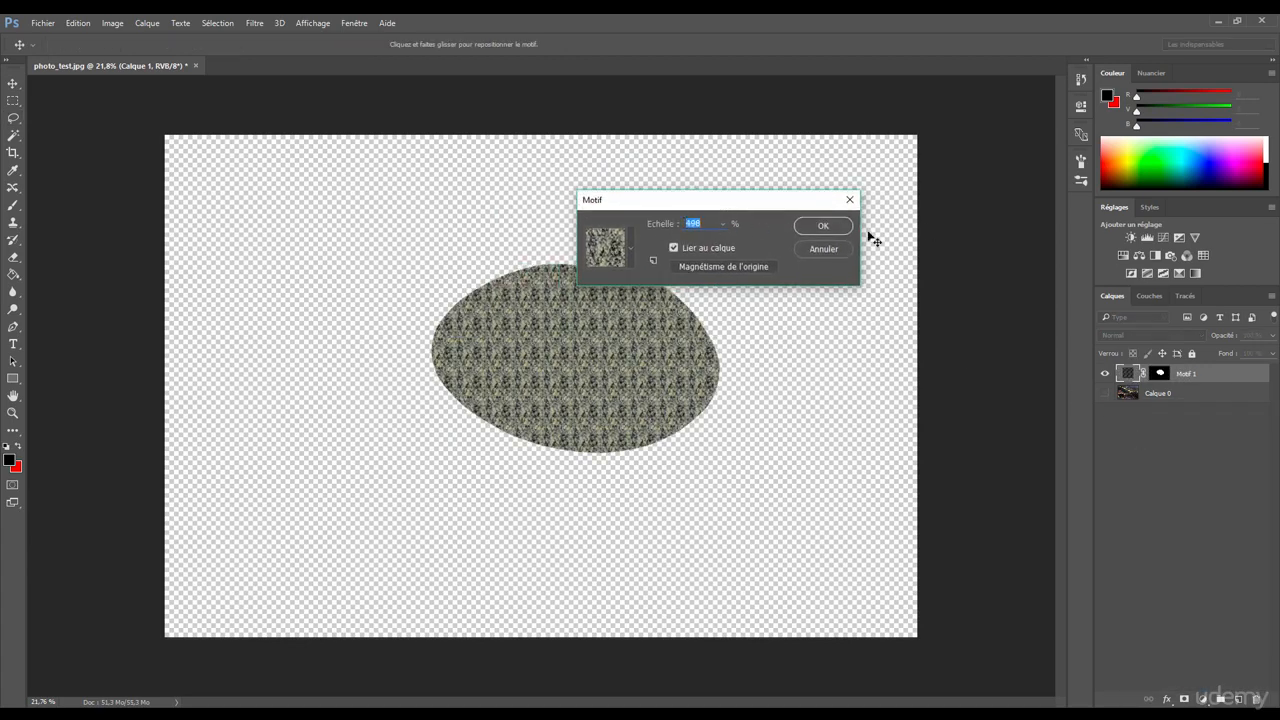
text(400800)
click(818, 227)
key(v)
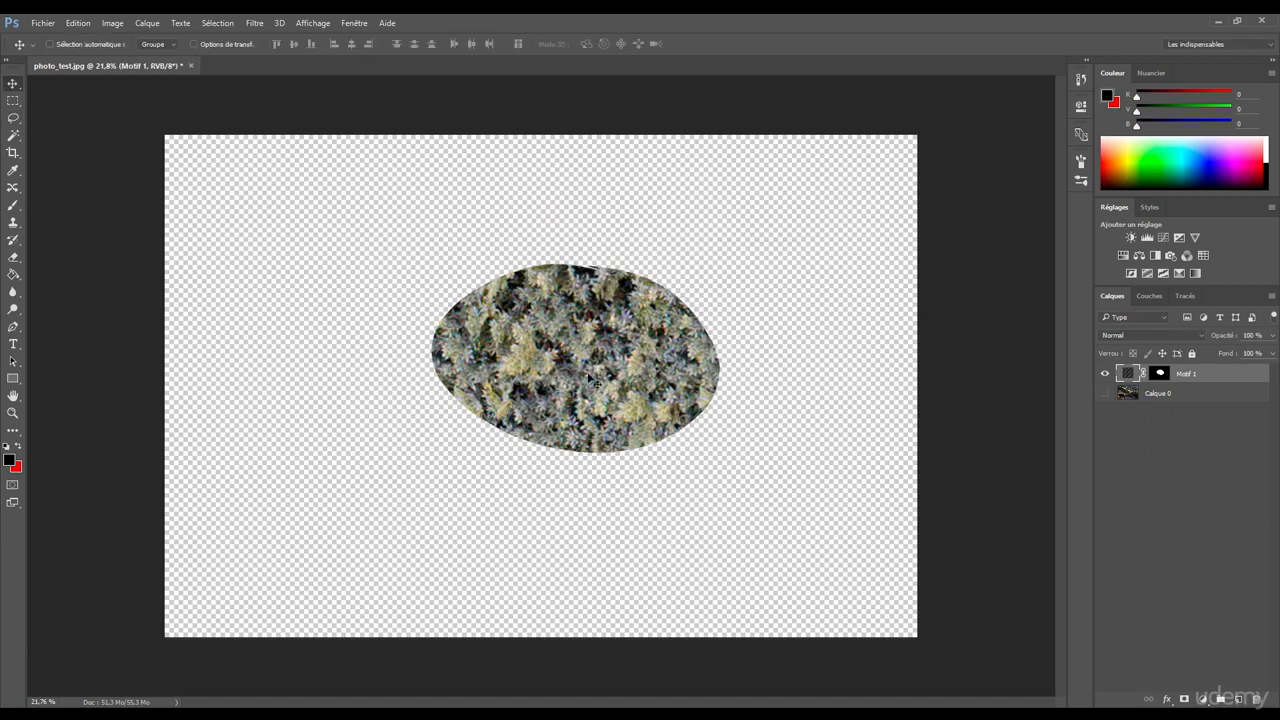
mouse_move(600, 380)
mouse_down()
mouse_move(411, 372)
mouse_move(561, 397)
mouse_move(574, 299)
mouse_move(491, 332)
mouse_move(391, 294)
mouse_up()
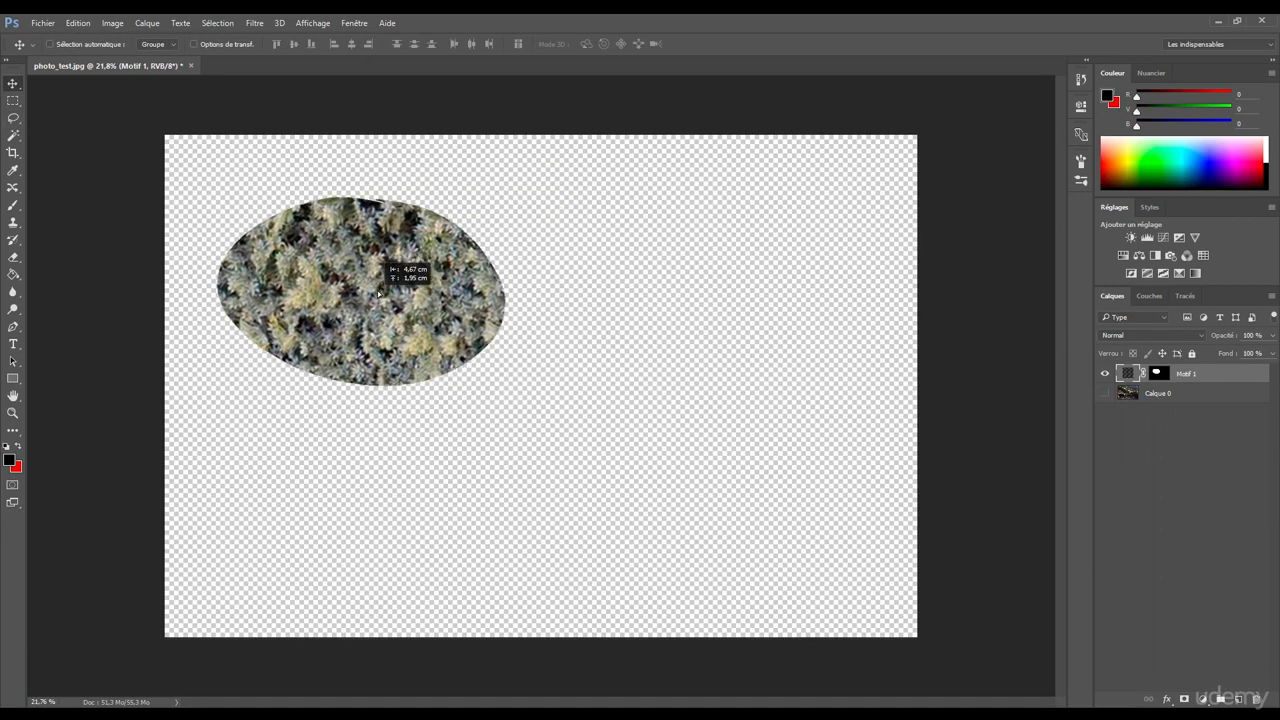
Step: Turn off Lier au calque for the pattern fill, and move the shape down and right toward the canvas's middle
double_click(1127, 373)
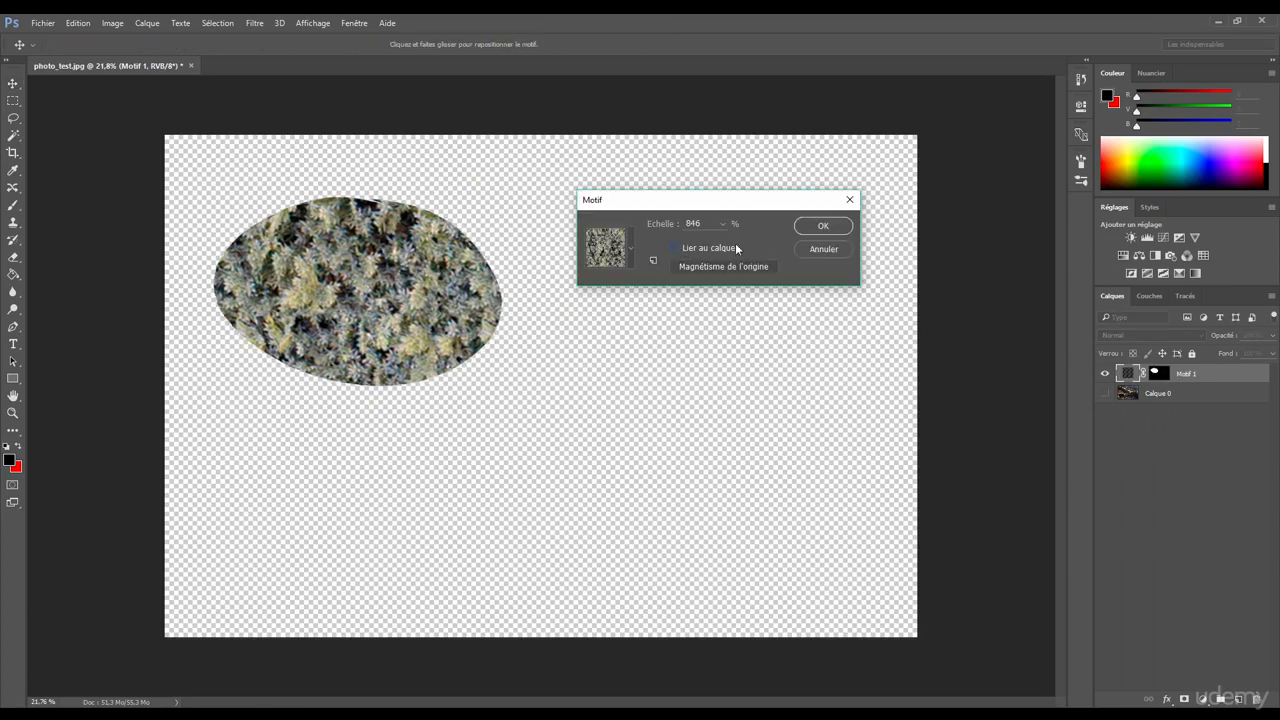
click(823, 228)
drag(400, 272, 516, 250)
Step: Edit the pattern fill with Lier au calque off and snap the pattern using Magnétisme de l'origine
double_click(1130, 375)
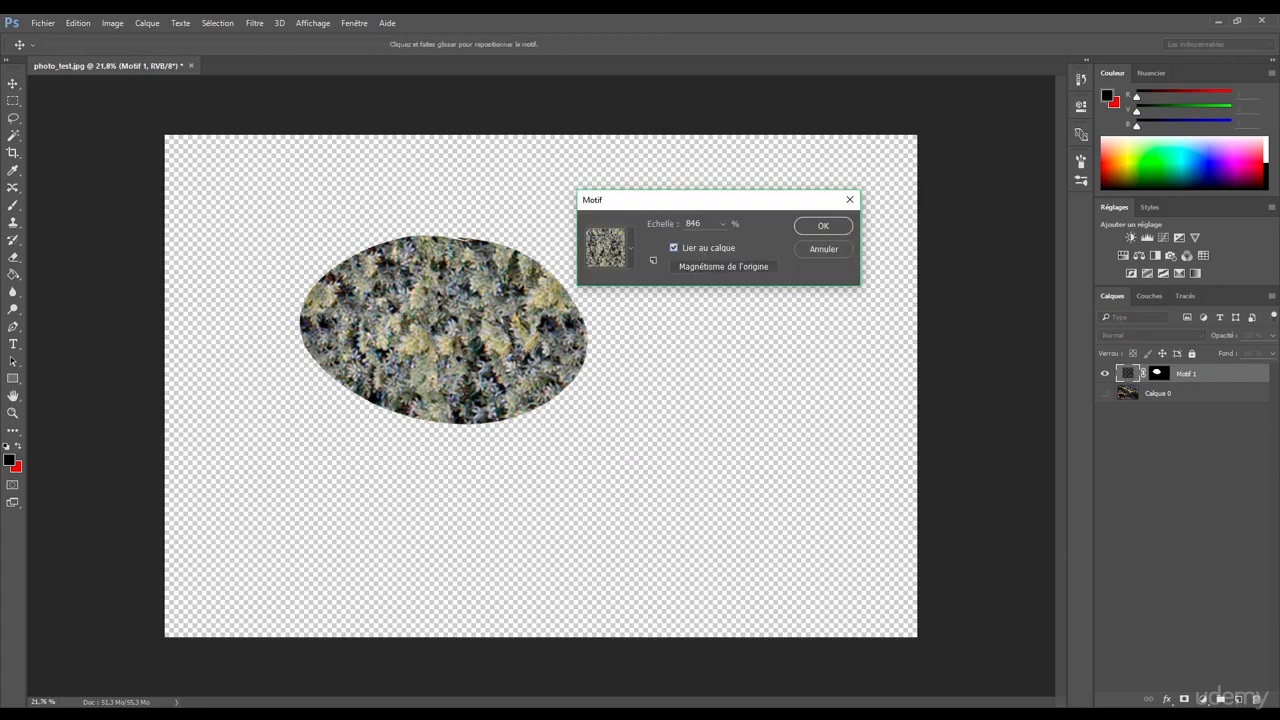
click(673, 247)
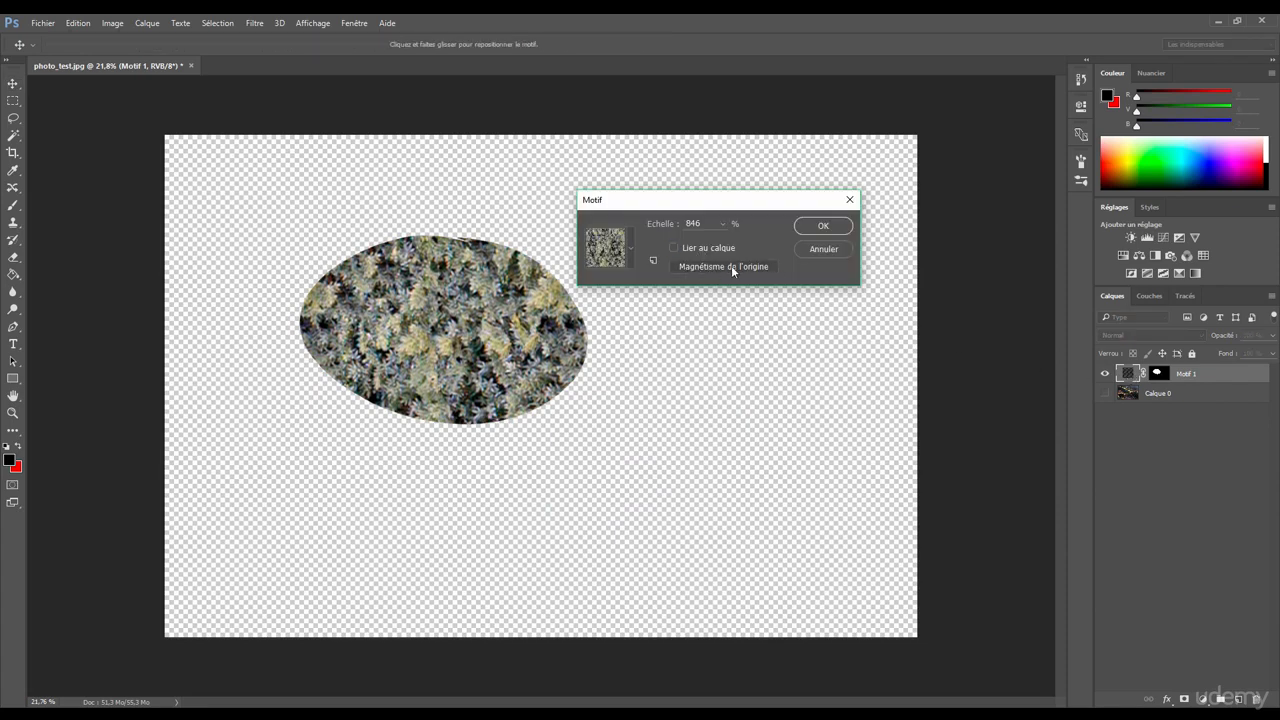
click(729, 267)
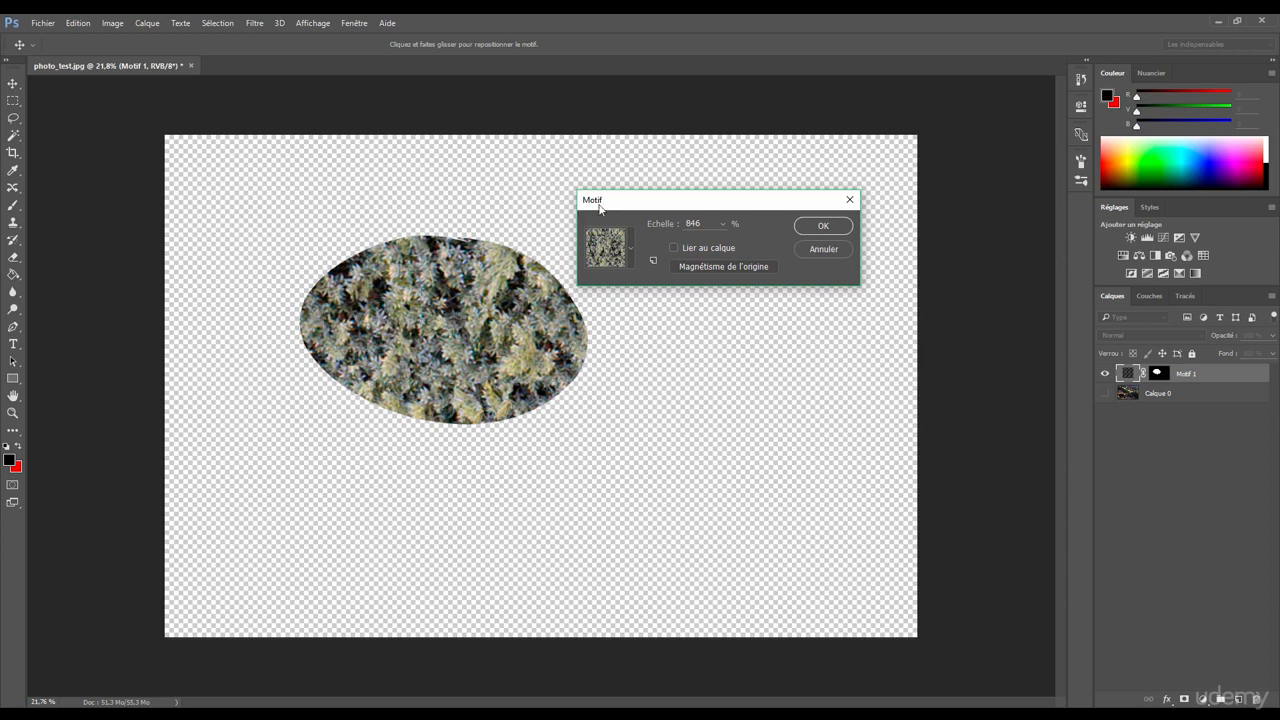
mouse_move(599, 207)
mouse_down()
mouse_move(551, 203)
mouse_move(582, 199)
mouse_up()
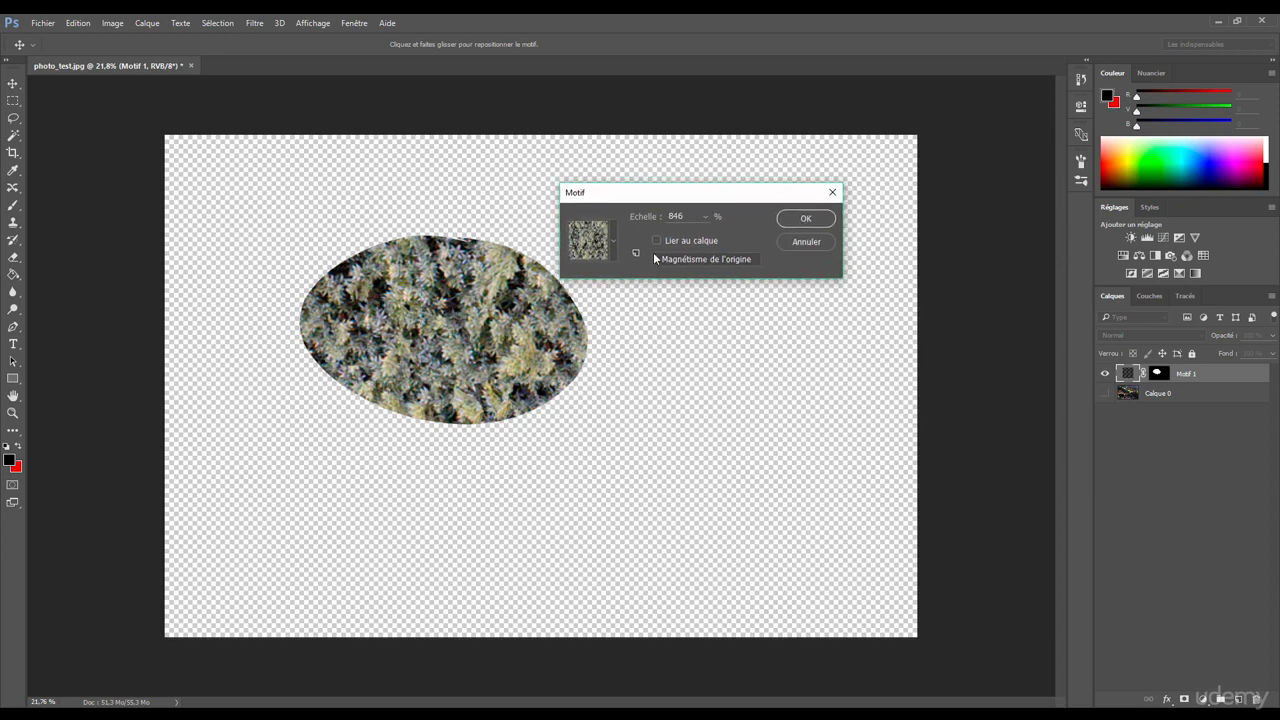